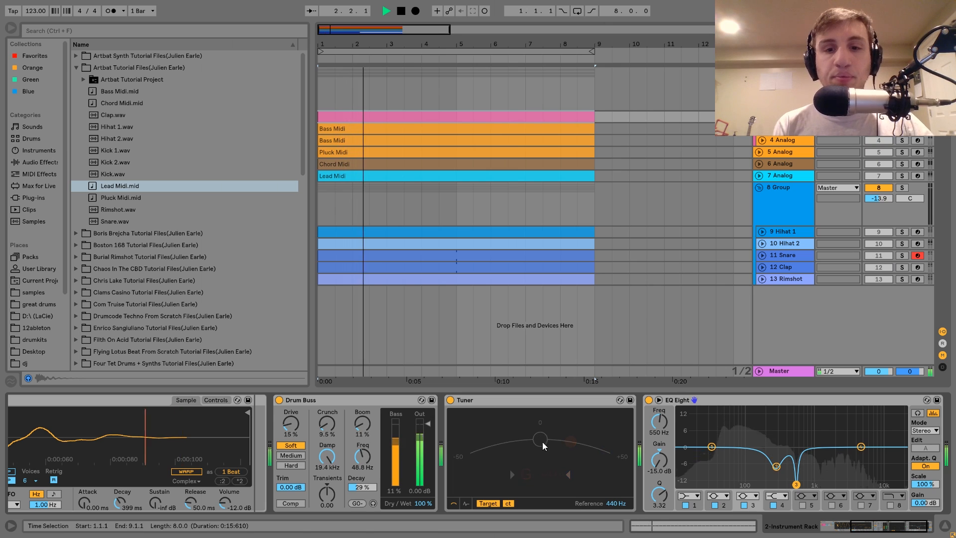
# Solo the Kick 1 chain in the kick's Instrument Rack and listen to it on its own
pyautogui.press('space')
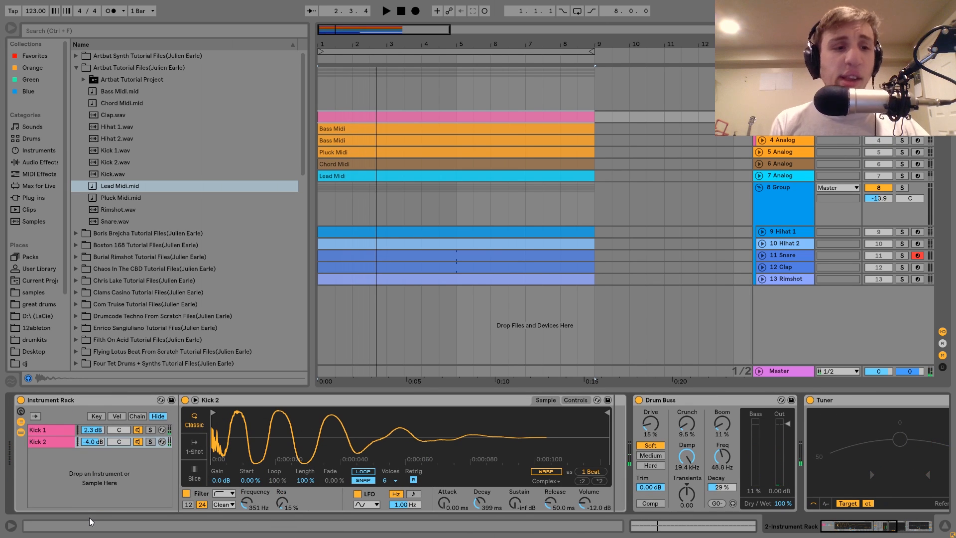
pyautogui.click(150, 430)
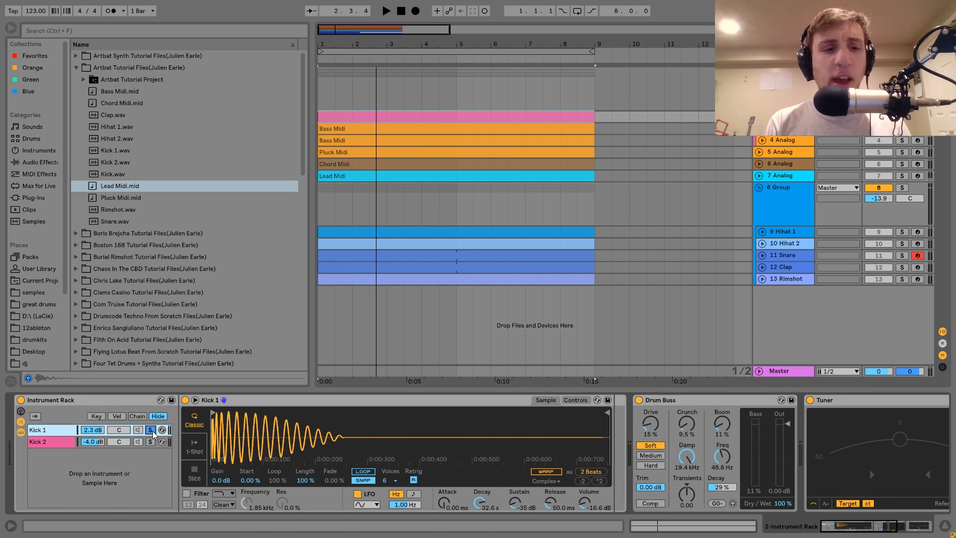
pyautogui.press('space')
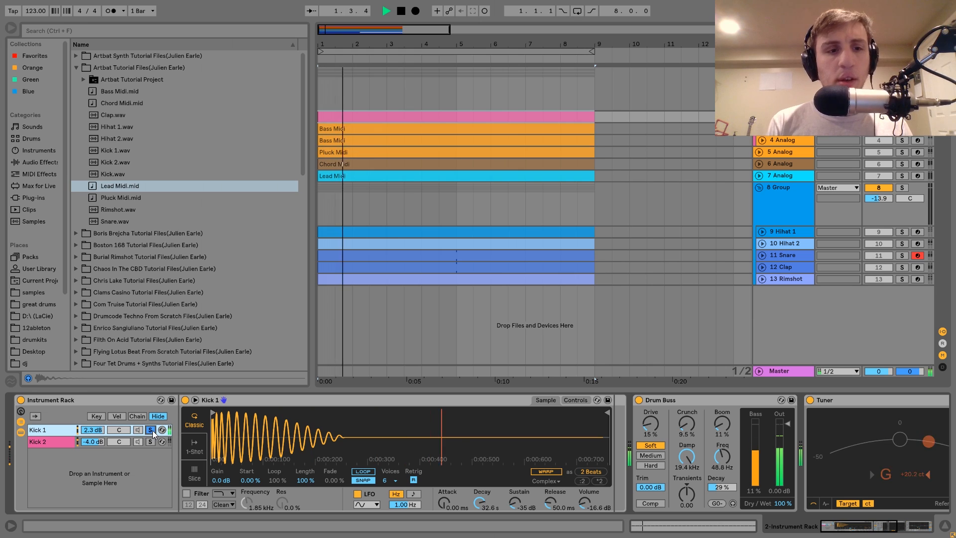
pyautogui.click(152, 441)
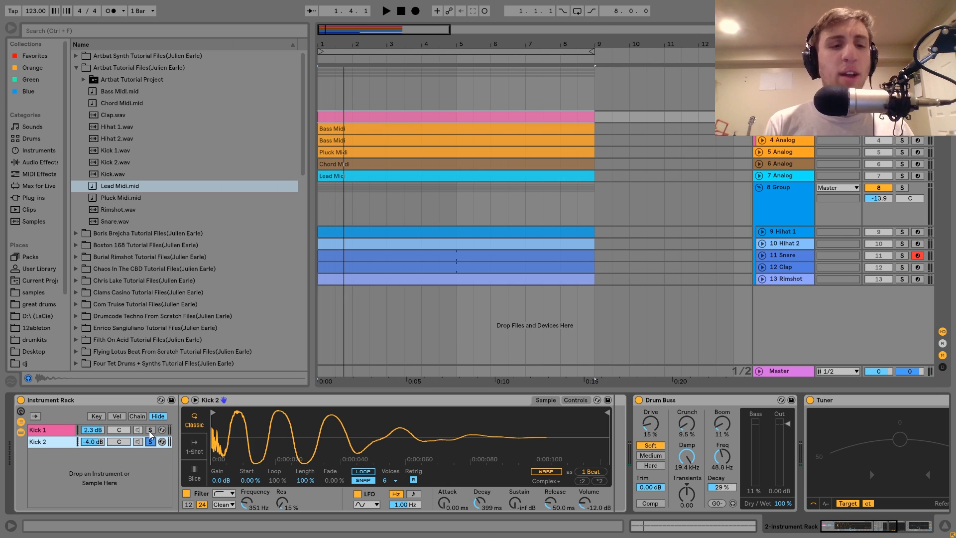
pyautogui.click(150, 431)
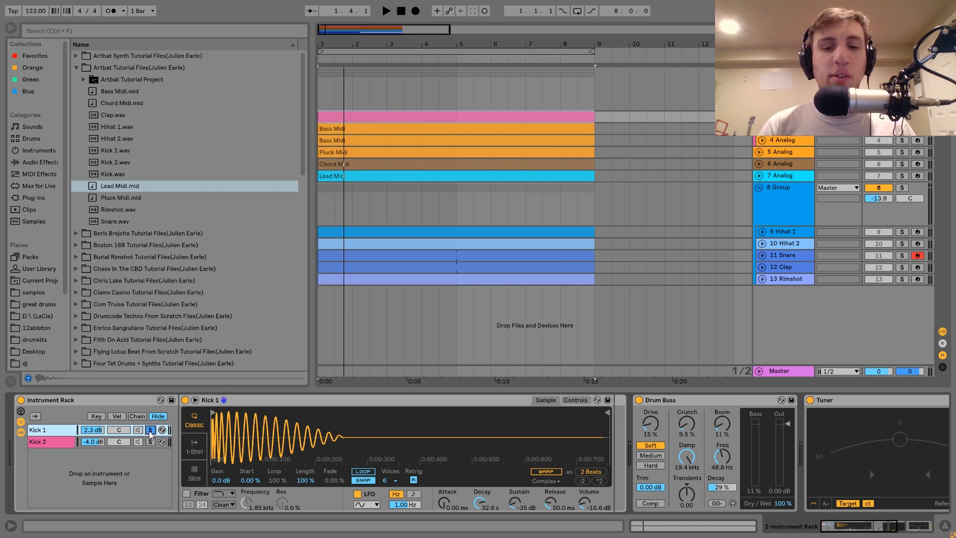
pyautogui.press('space')
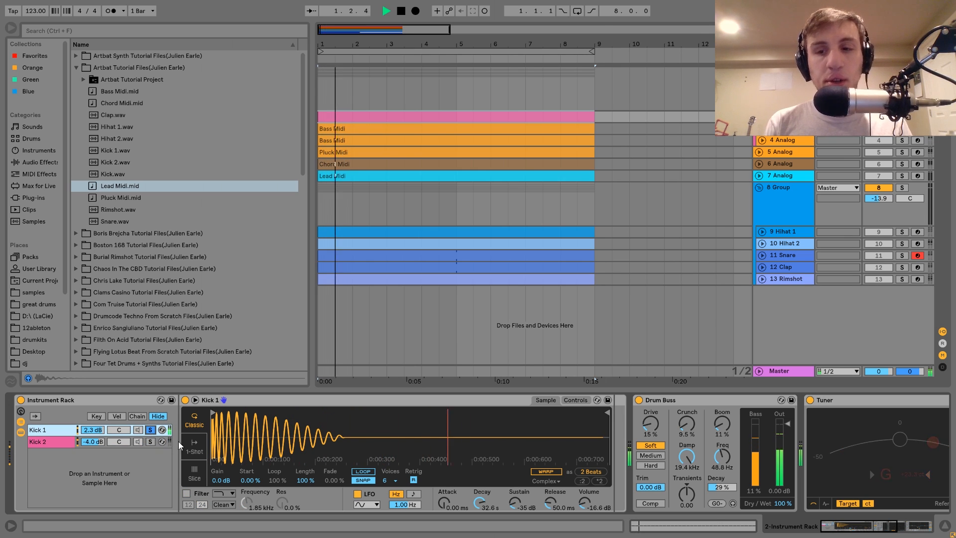
pyautogui.press('space')
# Solo the Kick 2 chain, listen to it on its own, and release the solo
pyautogui.click(150, 442)
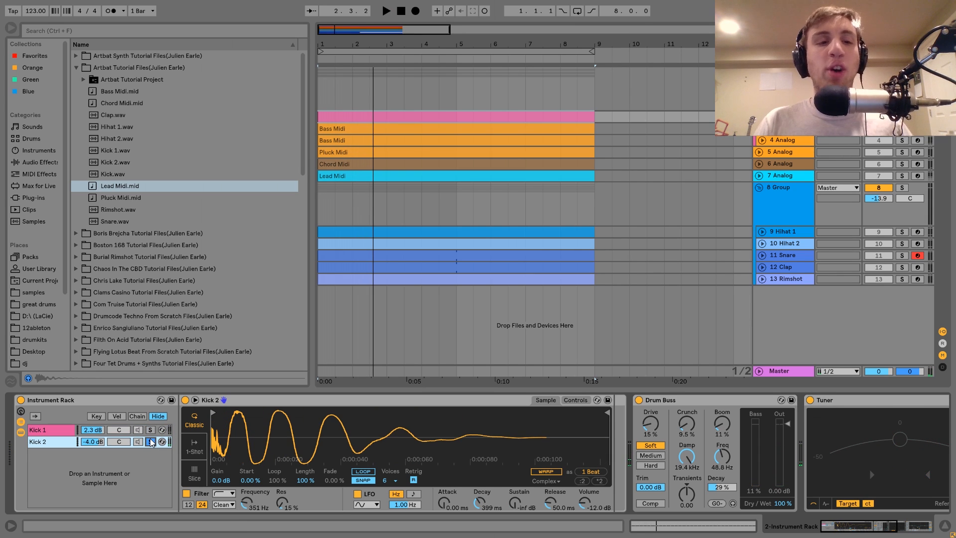
pyautogui.press('space')
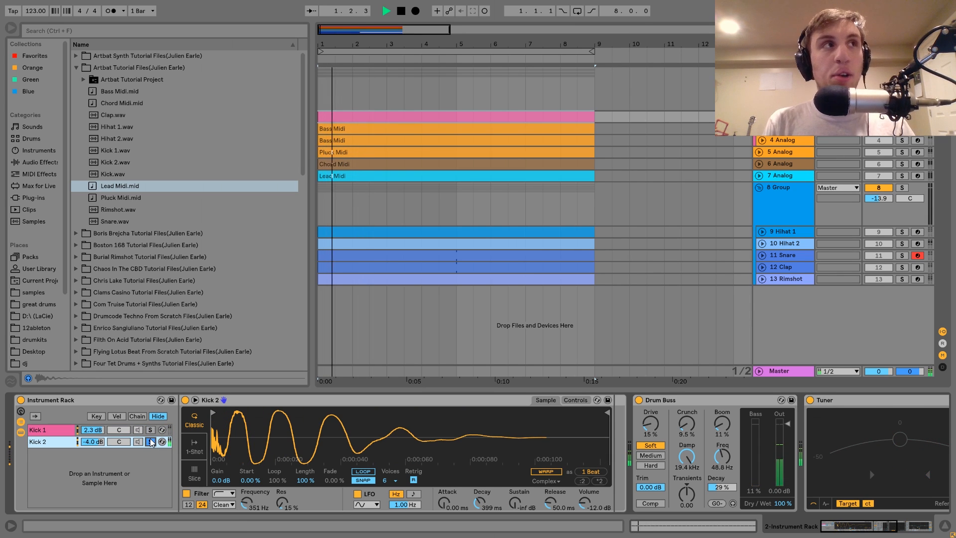
pyautogui.press('space')
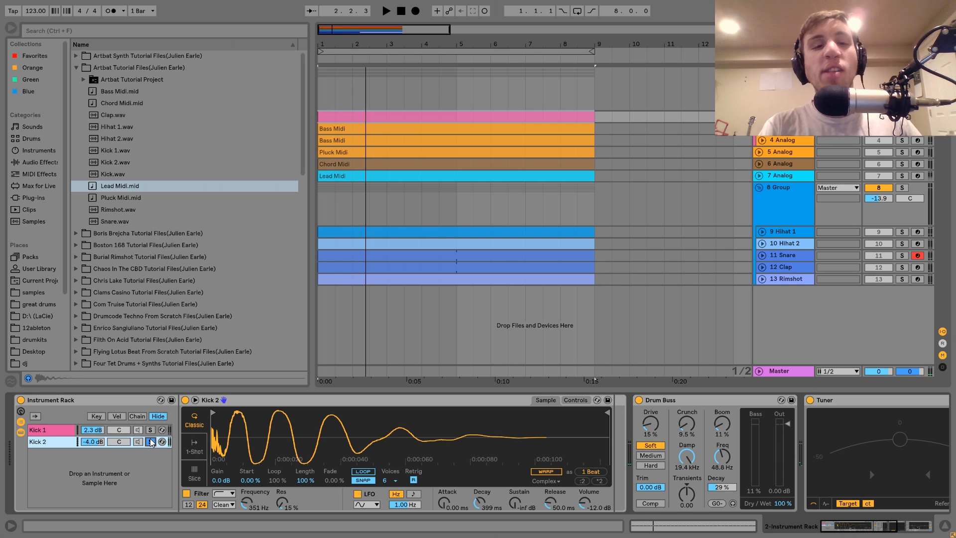
pyautogui.click(151, 442)
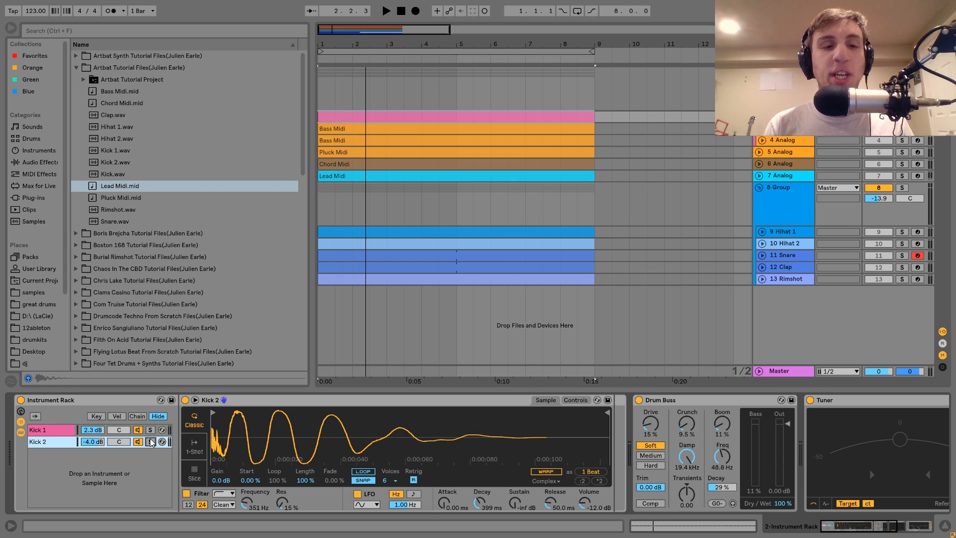
# Solo Kick 2 and listen to it with its filter disabled, then re-enable the filter
pyautogui.press('space')
pyautogui.click(150, 441)
pyautogui.click(187, 493)
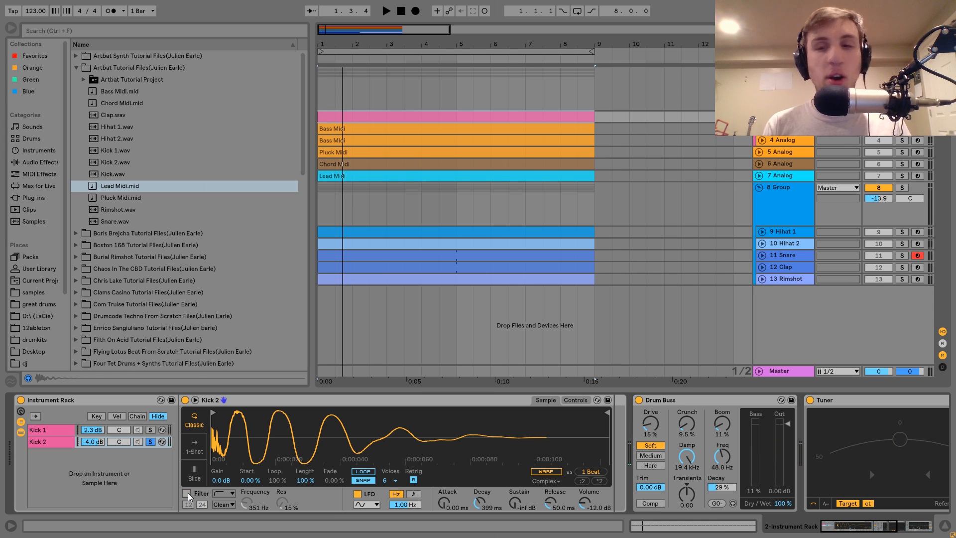
pyautogui.press('space')
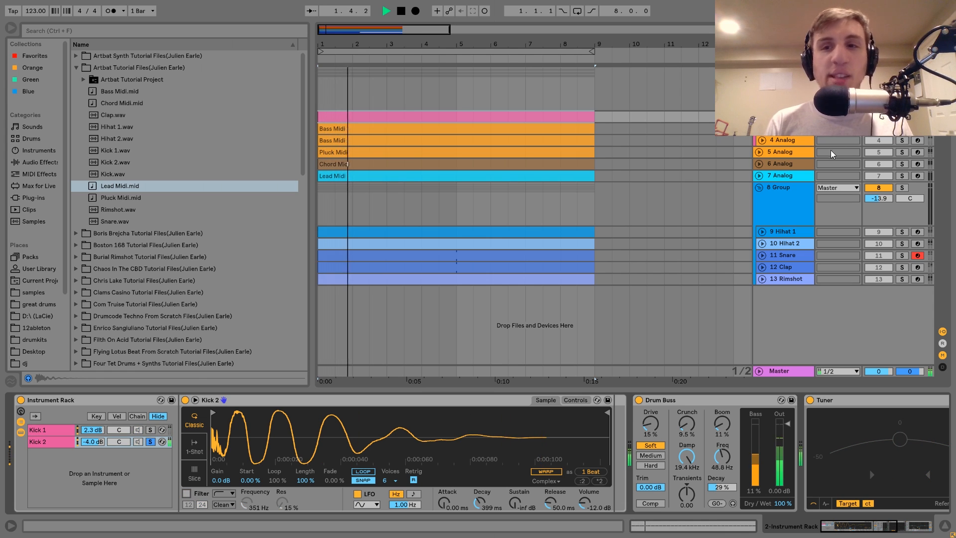
pyautogui.press('space')
pyautogui.press('space')
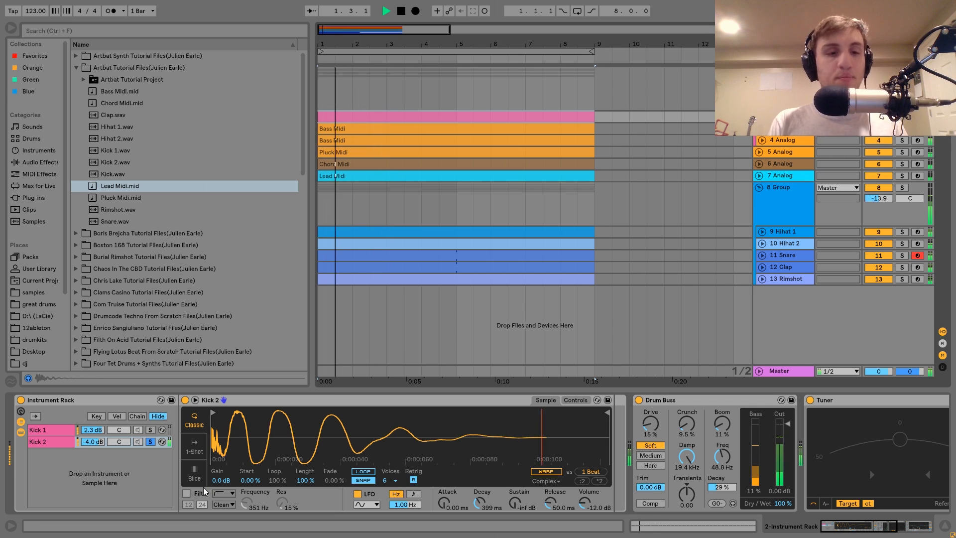
pyautogui.press('space')
pyautogui.click(187, 493)
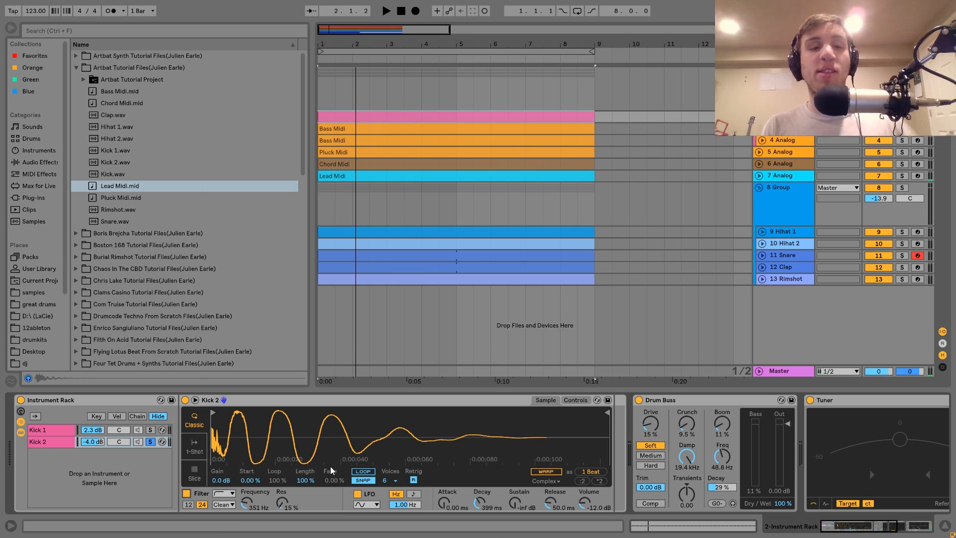
# Release the solo on Kick 2 and listen to both kick layers together
pyautogui.click(150, 442)
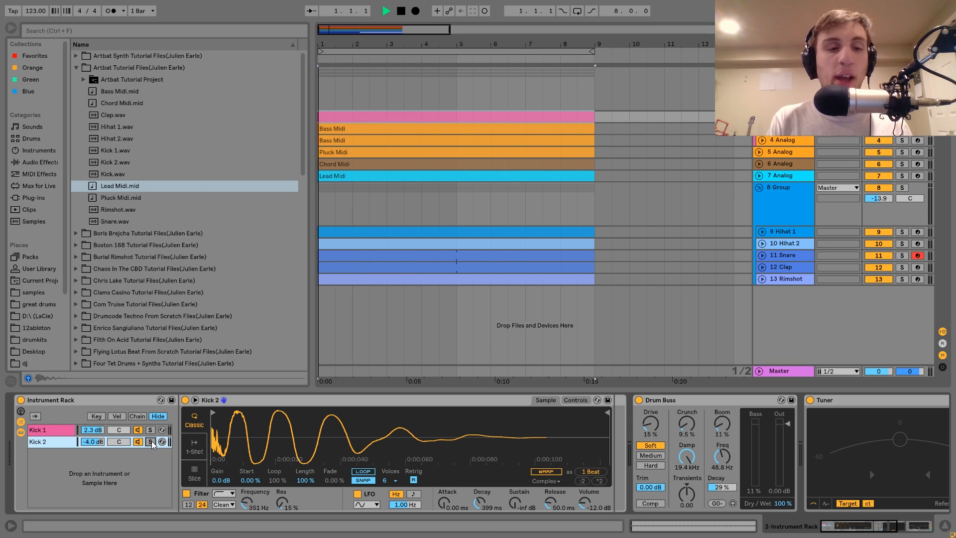
pyautogui.press('space')
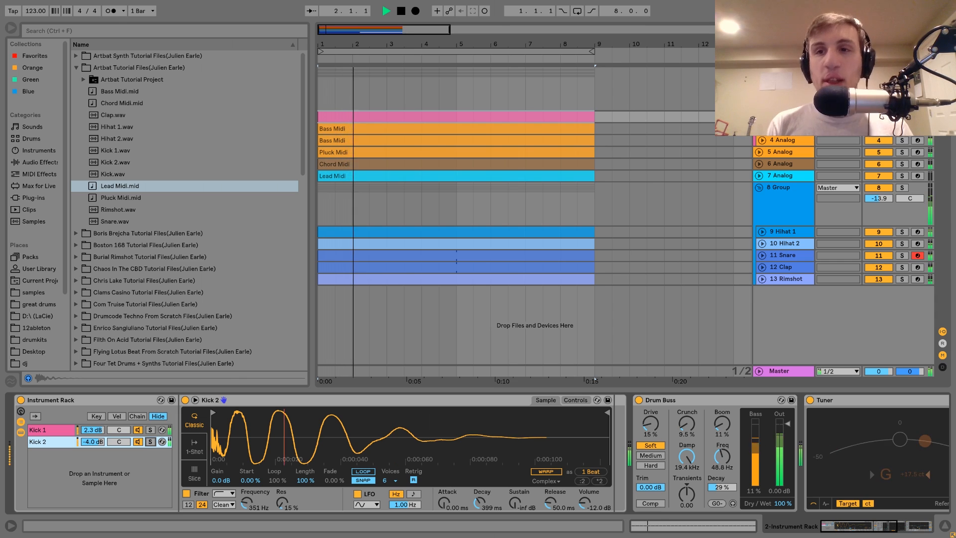
pyautogui.press('space')
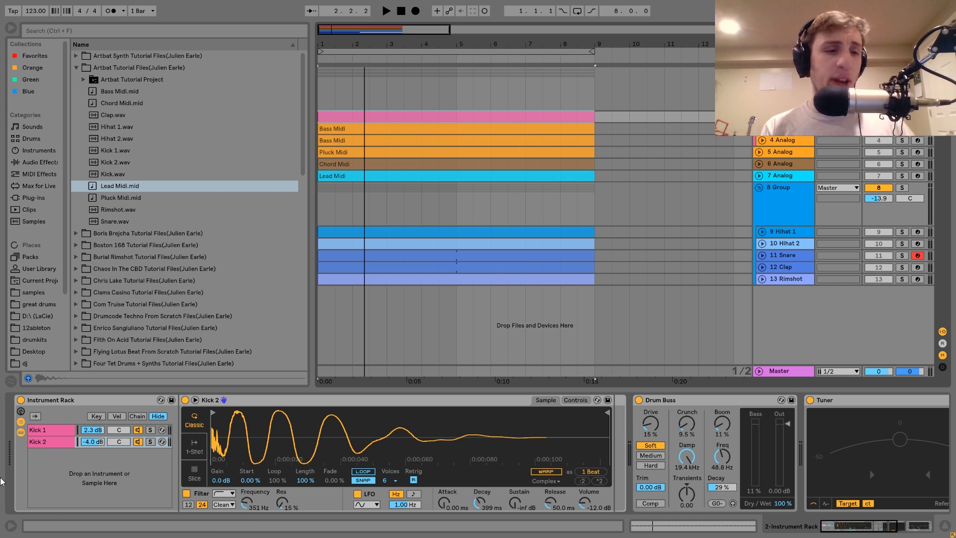
# Inspect the Kick 1 and Kick 2 chains and listen to the kick through its Drum Buss
pyautogui.click(45, 431)
pyautogui.click(52, 444)
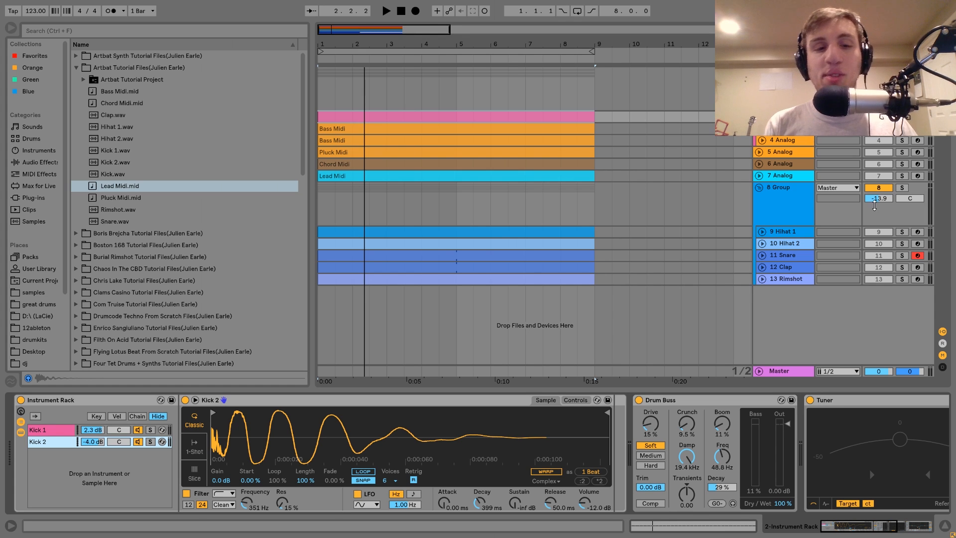
pyautogui.hscroll(10, 531, 423)
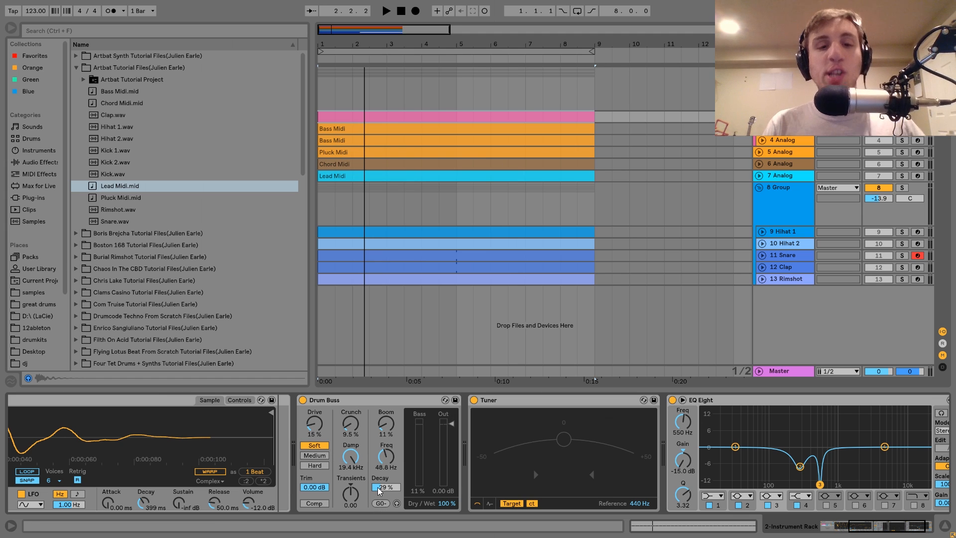
pyautogui.press('space')
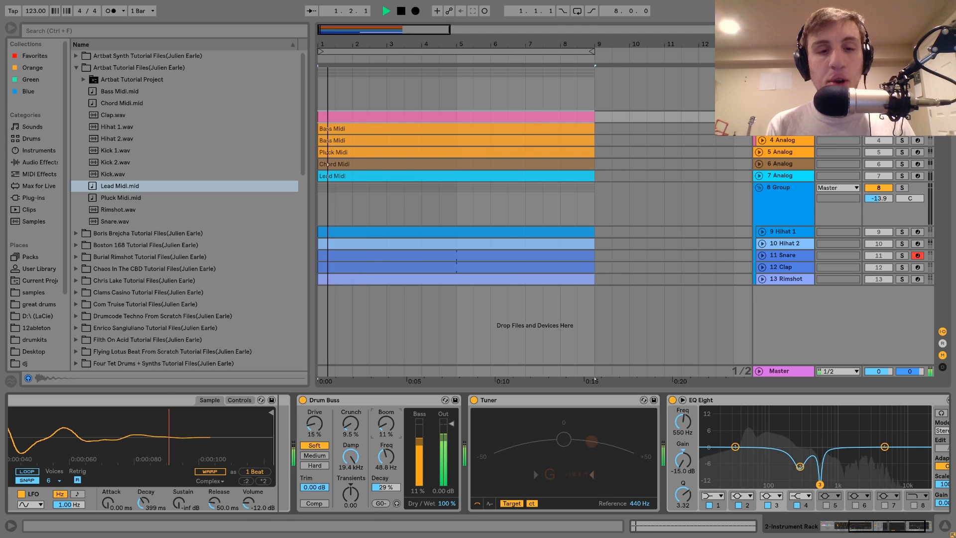
pyautogui.press('space')
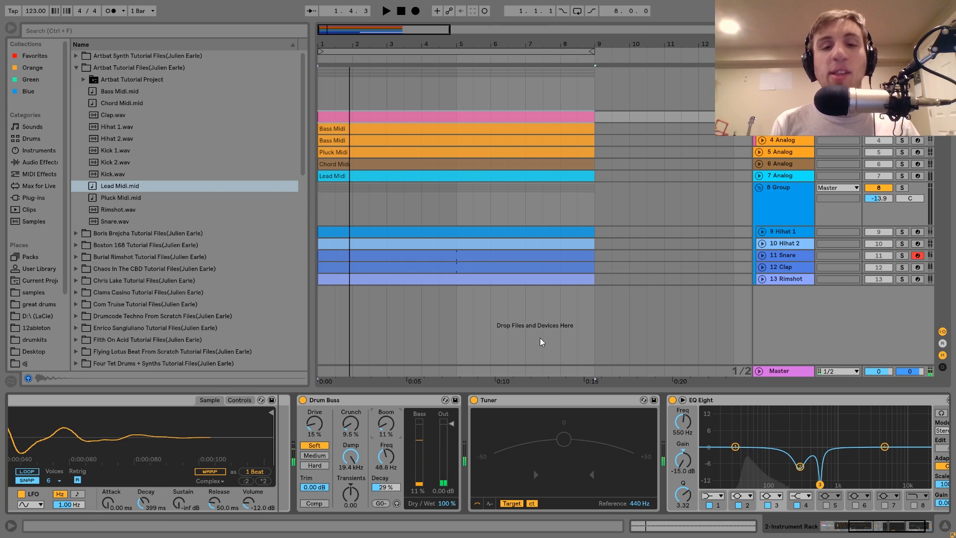
# Check the kick's pitch with the Tuner, then remove the Tuner from the kick's device chain
pyautogui.press('space')
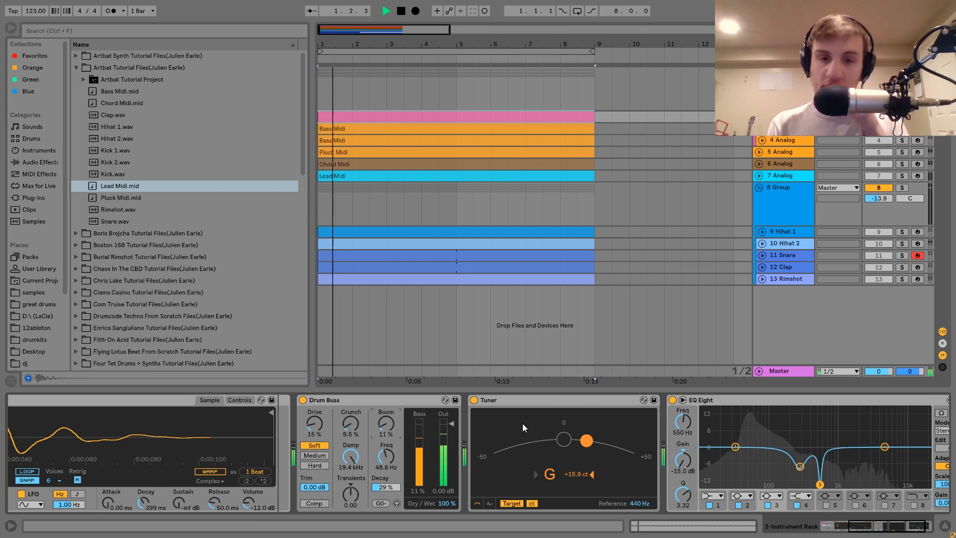
pyautogui.press('space')
pyautogui.click(601, 400)
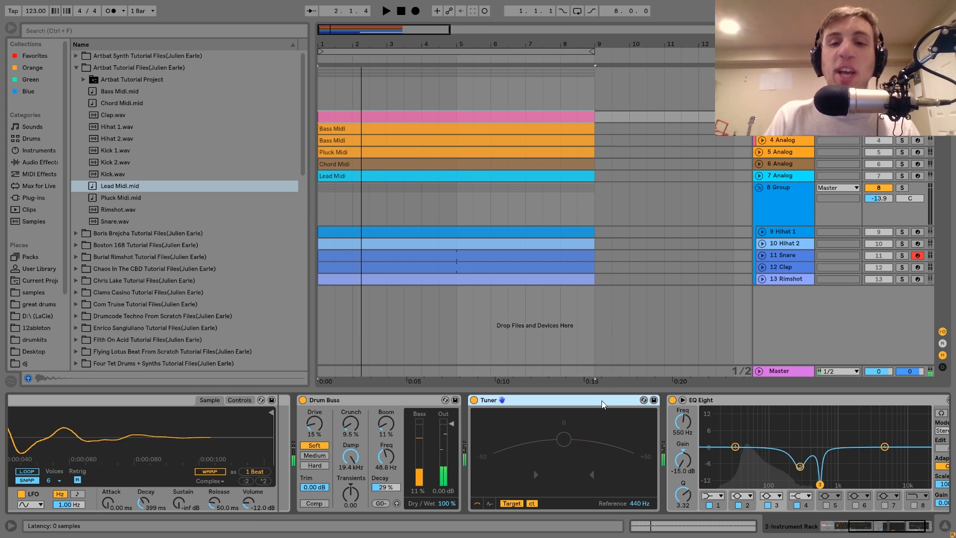
pyautogui.press('Delete')
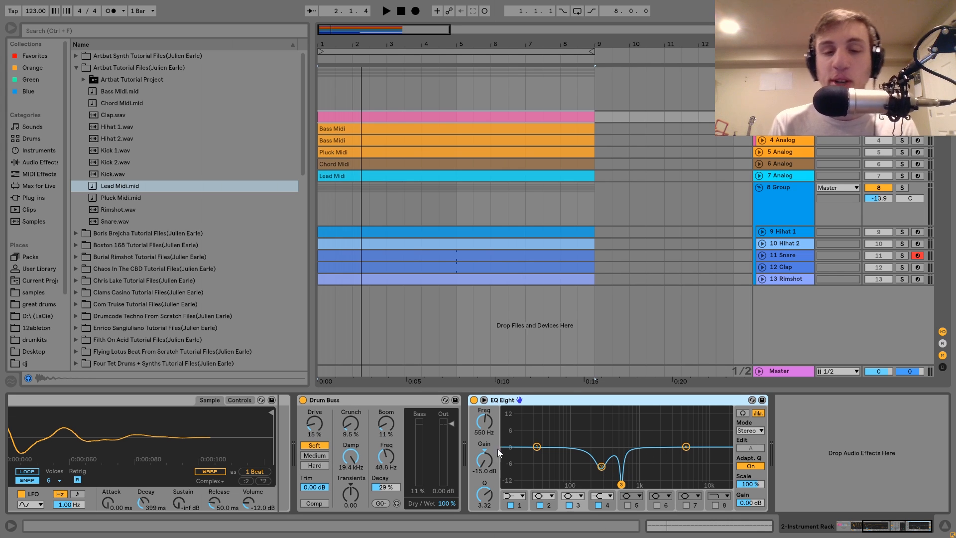
# Compare the kick with its EQ Eight bypassed and active during playback
pyautogui.click(473, 400)
pyautogui.press('space')
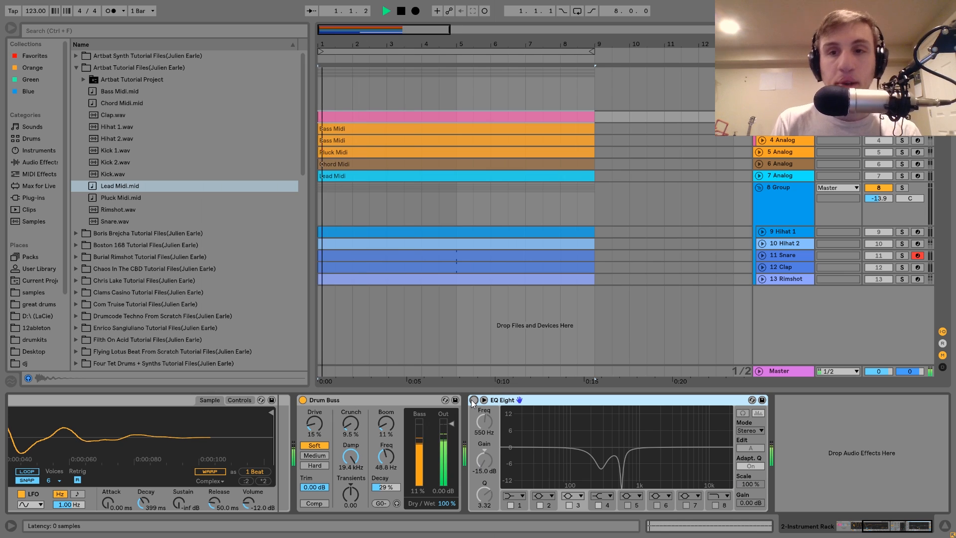
pyautogui.click(473, 400)
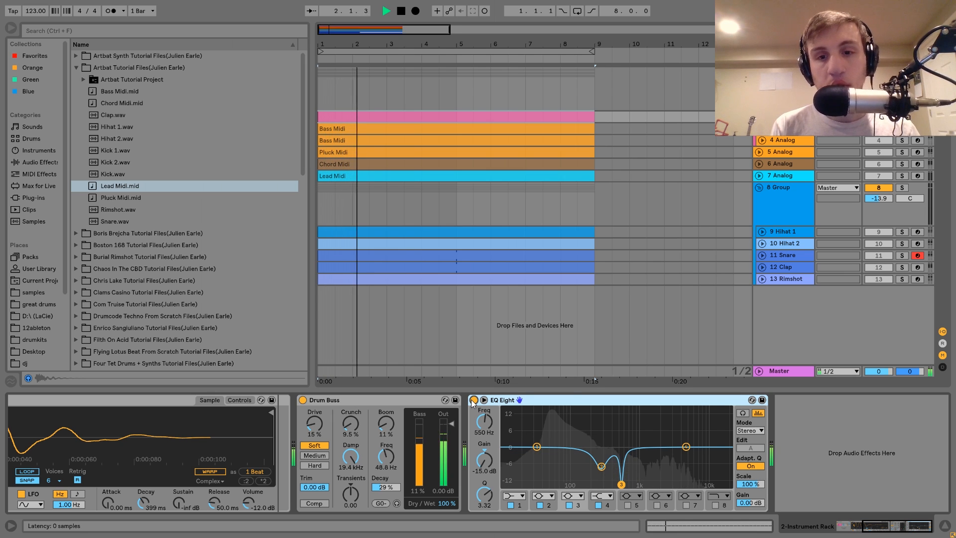
pyautogui.press('space')
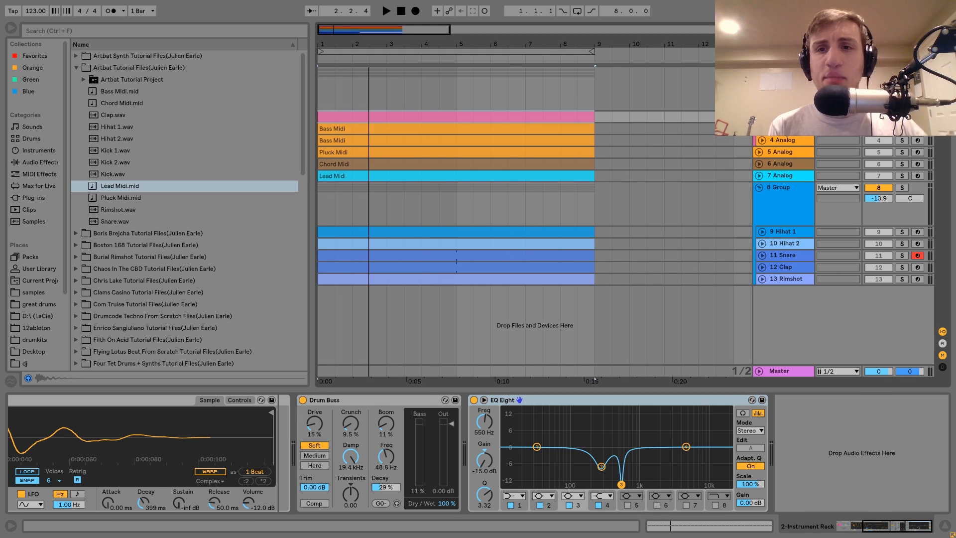
# Show the devices of the first bass track (3 Analog), unfold the track and listen to it
pyautogui.click(784, 127)
pyautogui.press('space')
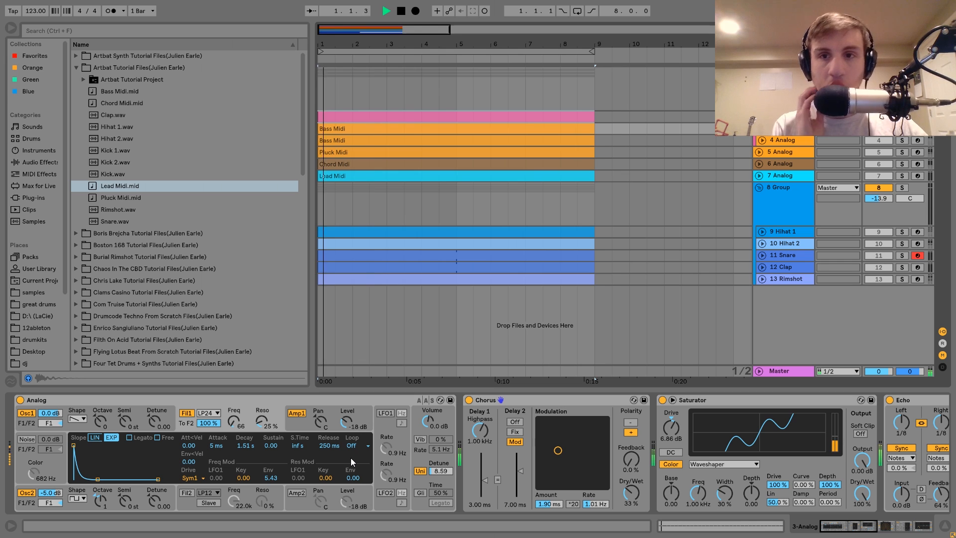
pyautogui.click(761, 129)
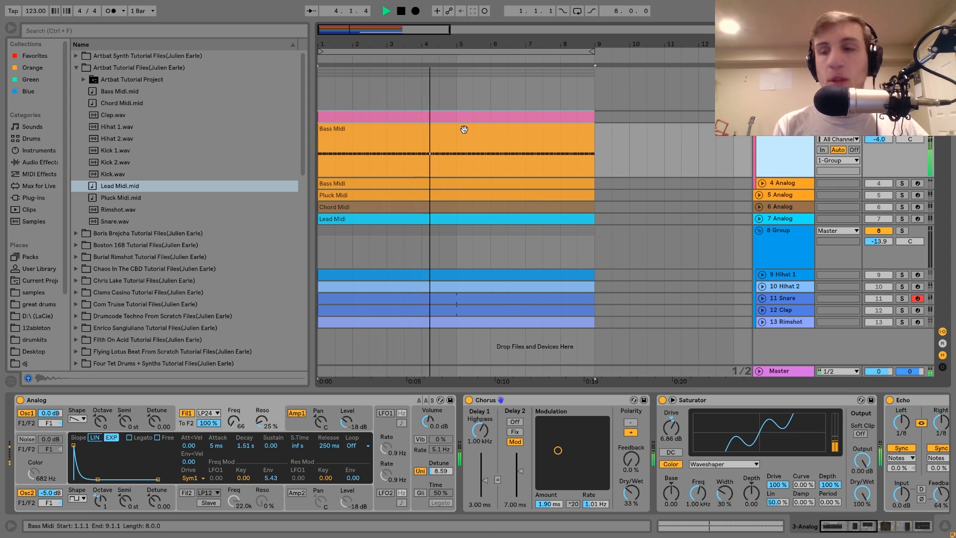
pyautogui.press('space')
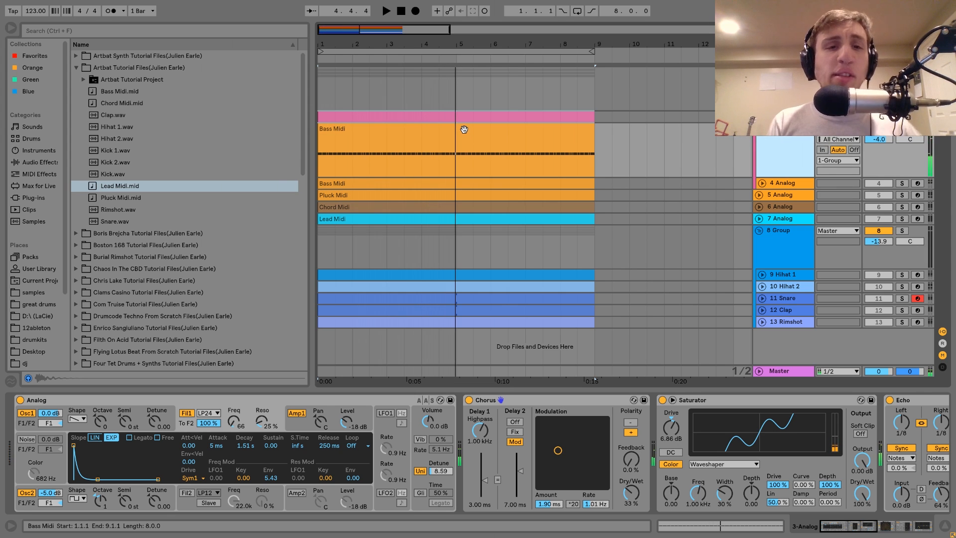
# Open the first bass track's Bass Midi clip in the note editor and listen to its pattern
pyautogui.doubleClick(463, 130)
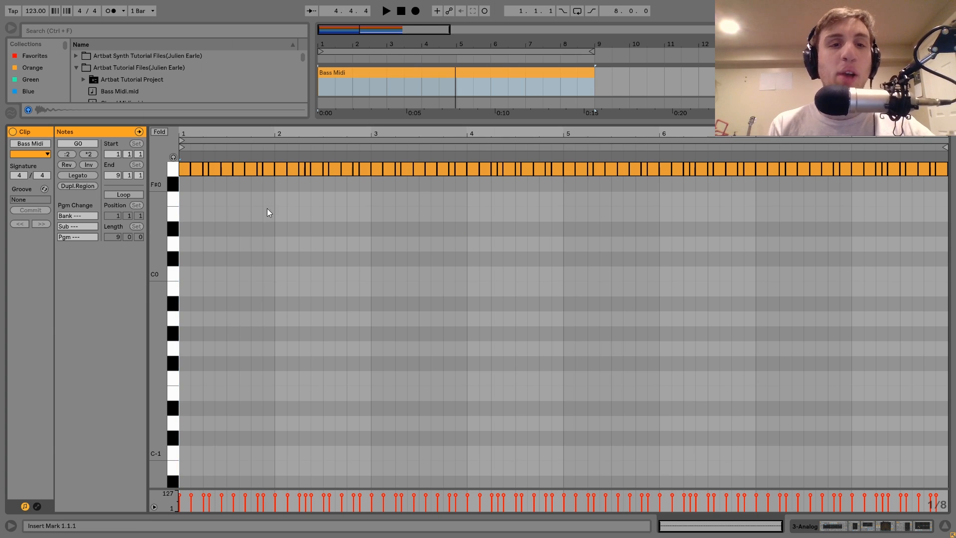
pyautogui.press('space')
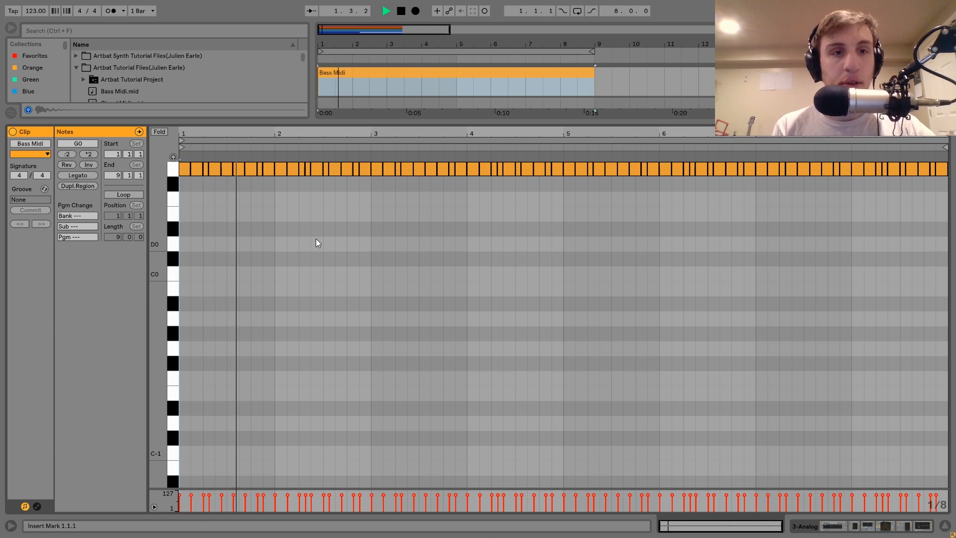
pyautogui.press('space')
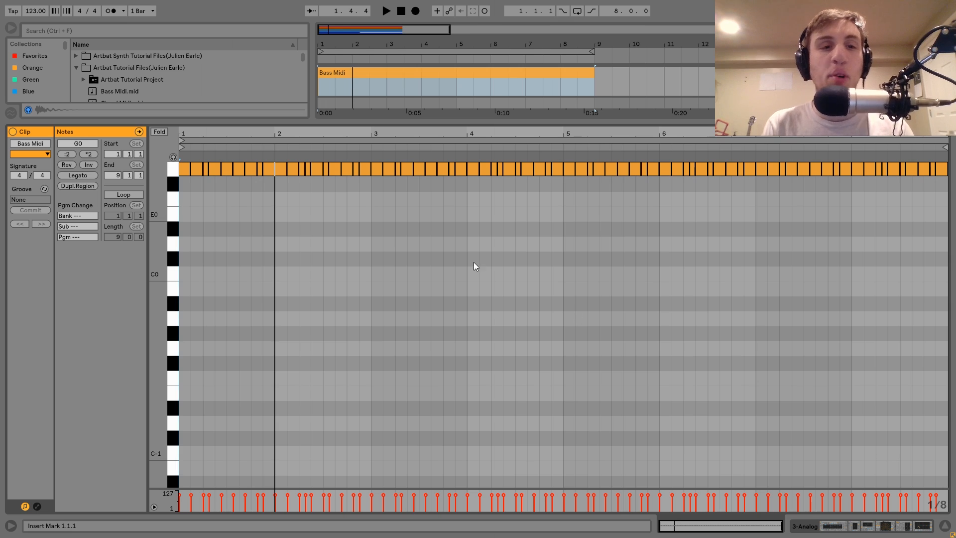
# Select the whole Bass Midi clip, restart playback and return to the bass track's device chain
pyautogui.hotkey('ctrl', 'a')
pyautogui.press('space')
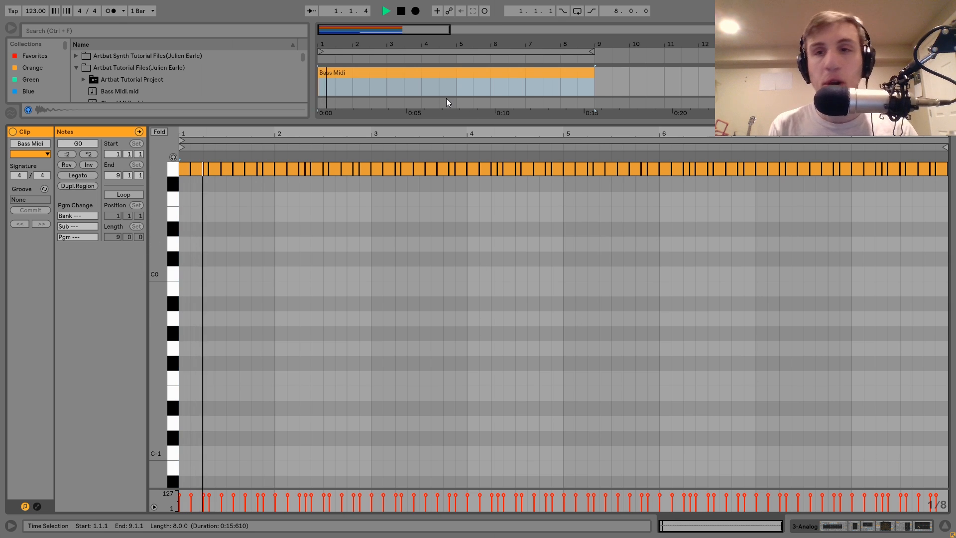
pyautogui.hotkey('shift', 'Tab')
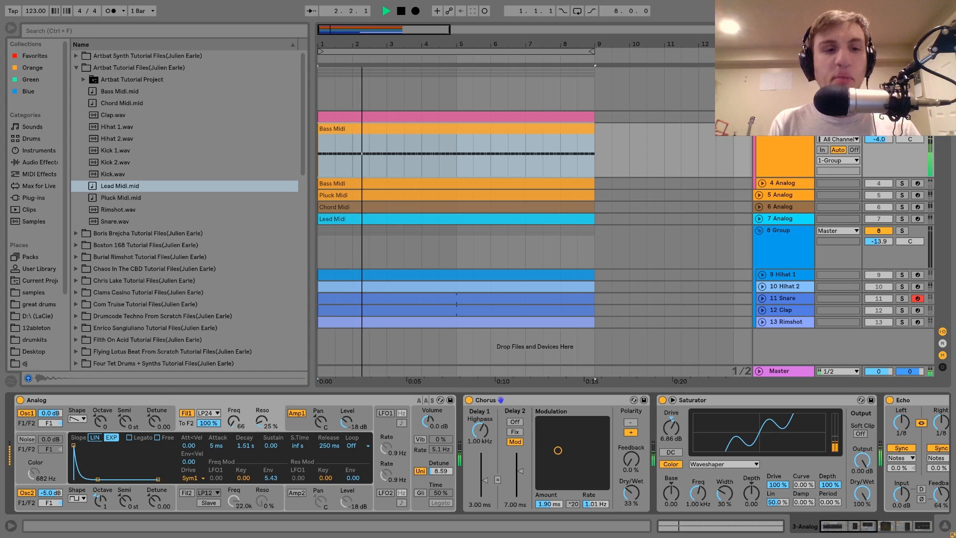
# Stop playback and show the settings of oscillator 1 and oscillator 2 in the first bass track's Analog synth
pyautogui.press('space')
pyautogui.click(133, 401)
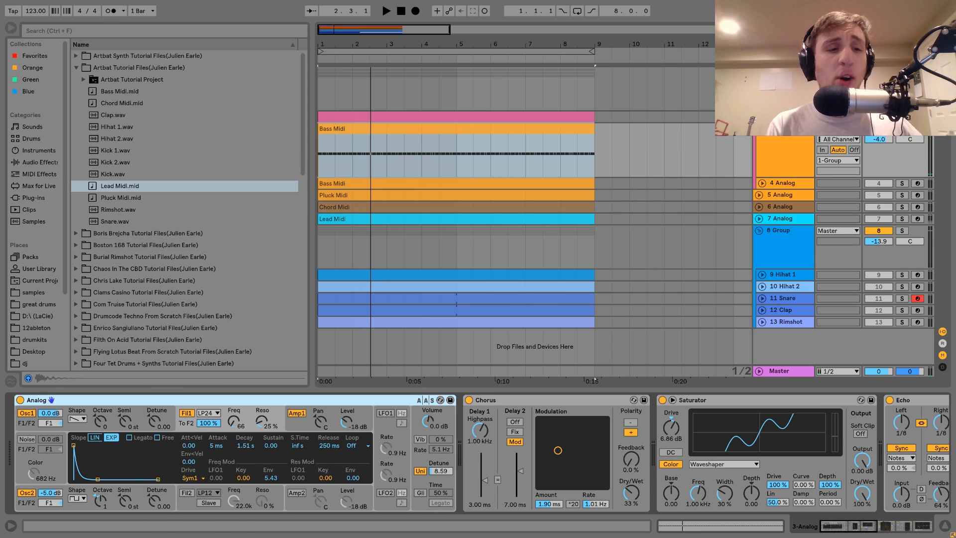
pyautogui.click(80, 423)
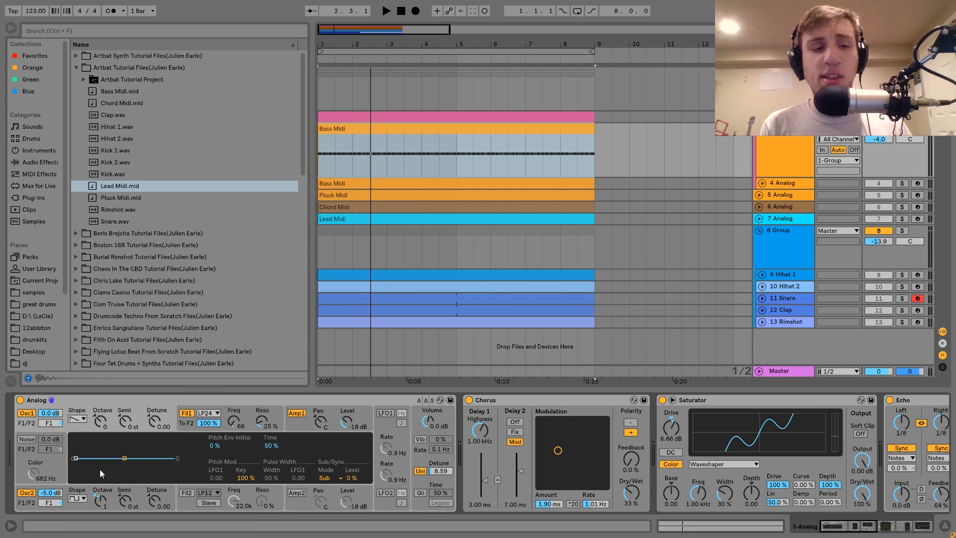
pyautogui.click(89, 509)
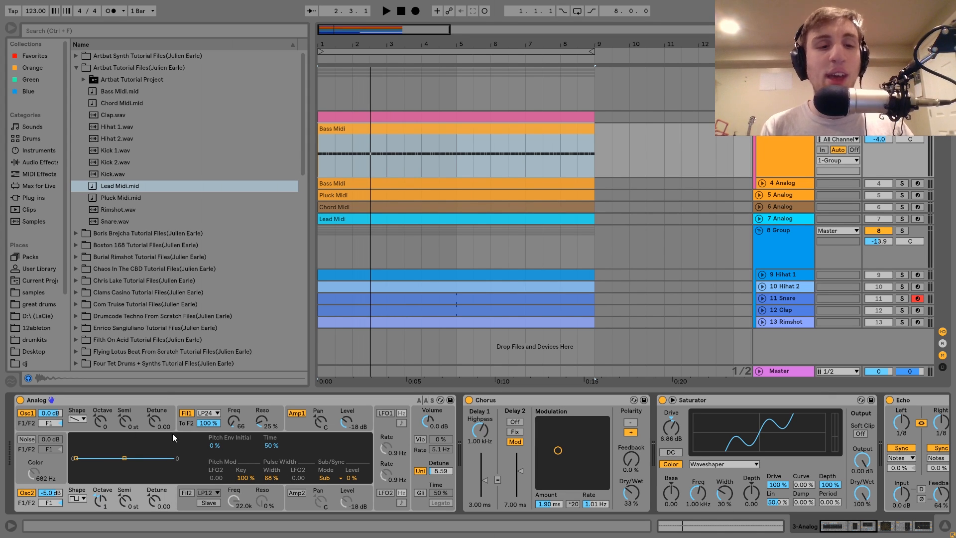
# Show Analog's filter 1 envelope and sweep the filter's cutoff during playback, ending at 66
pyautogui.click(192, 425)
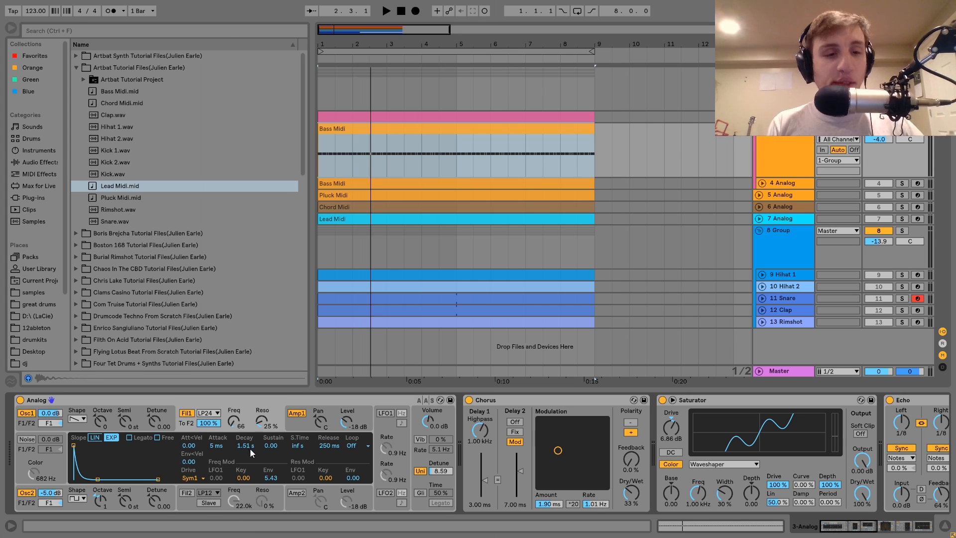
pyautogui.press('space')
pyautogui.moveTo(236, 419)
pyautogui.mouseDown()
pyautogui.moveTo(237, 378)
pyautogui.moveTo(236, 423)
pyautogui.mouseUp()
pyautogui.press('space')
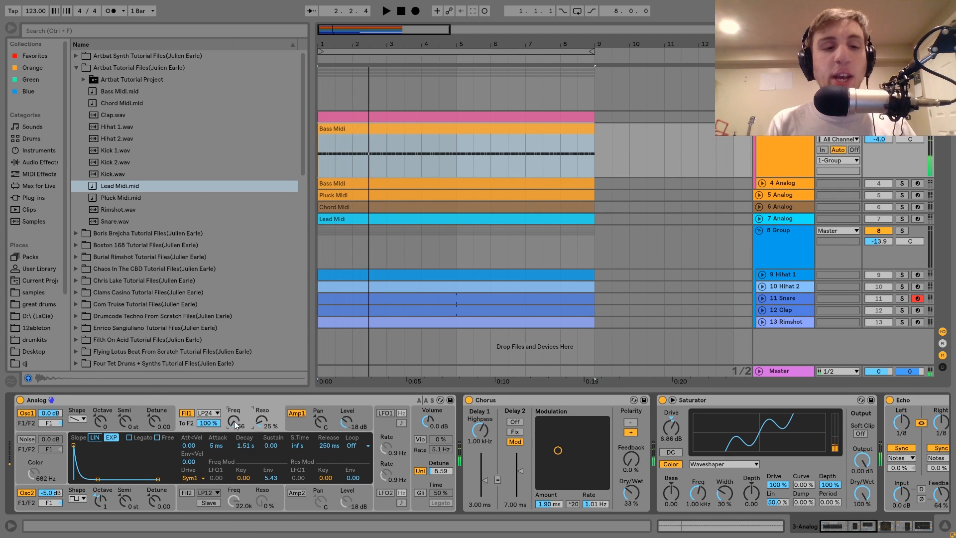
pyautogui.press('space')
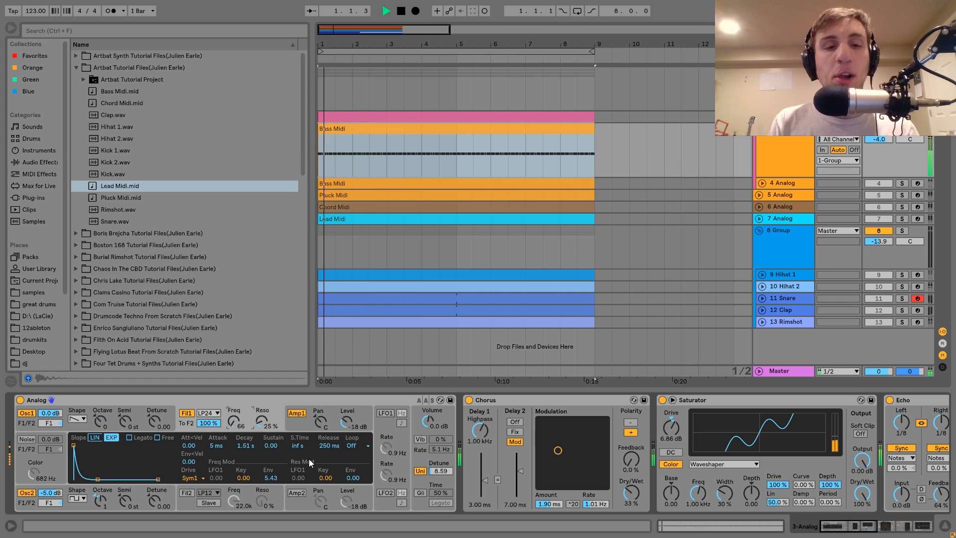
pyautogui.press('space')
# Show Analog's voice and unison settings and audition the unison Detune during playback, ending at 8.59
pyautogui.click(422, 460)
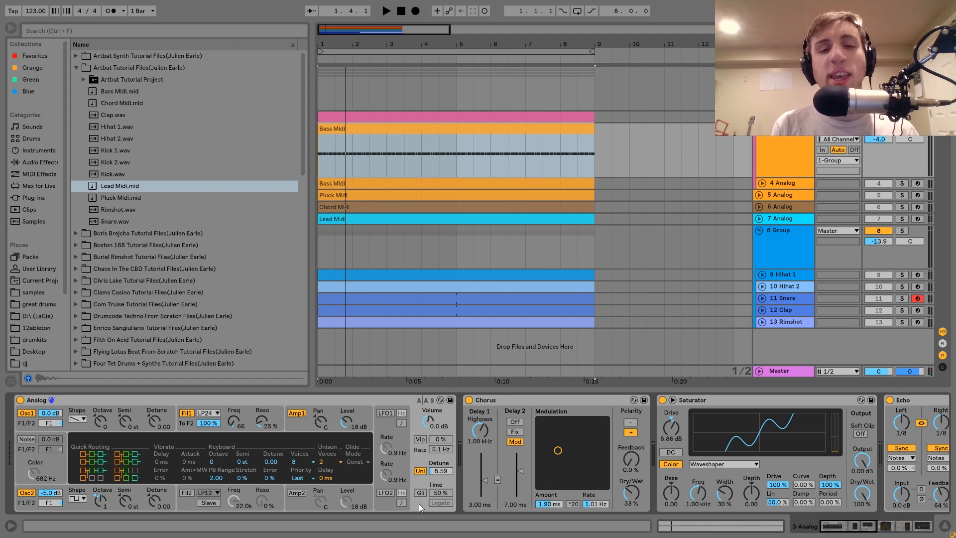
pyautogui.press('space')
pyautogui.moveTo(441, 469); pyautogui.dragTo(441, 426)
pyautogui.press('space')
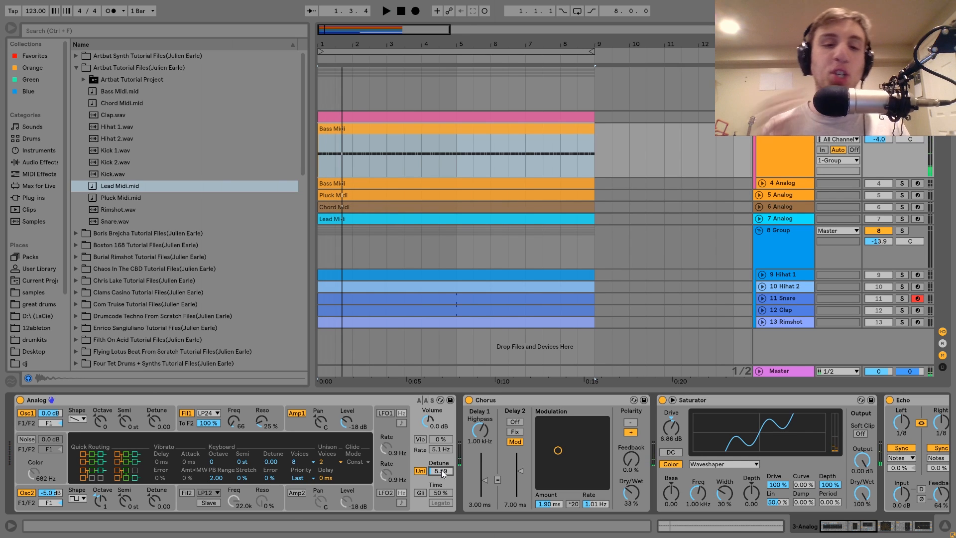
# Compare the bass with Analog's unison switched off and on during playback
pyautogui.press('space')
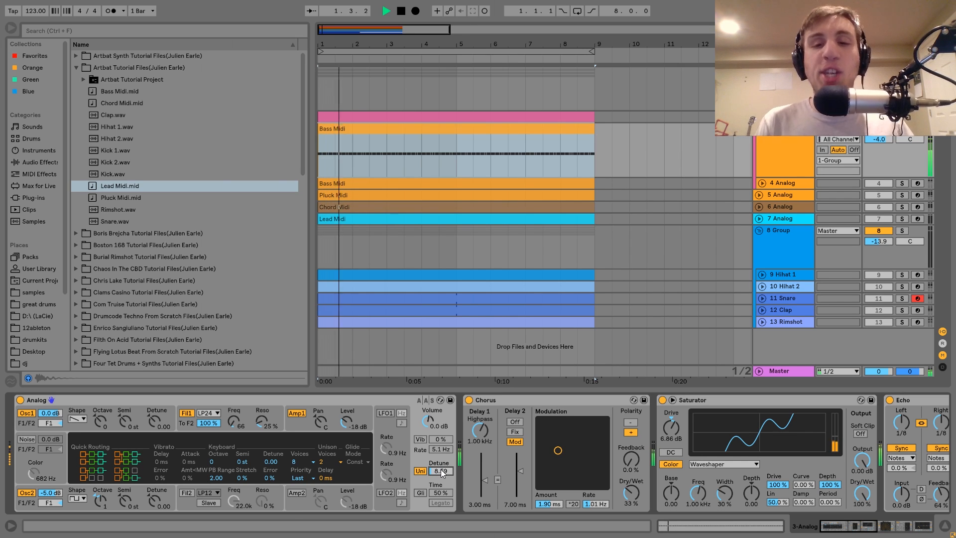
pyautogui.click(420, 470)
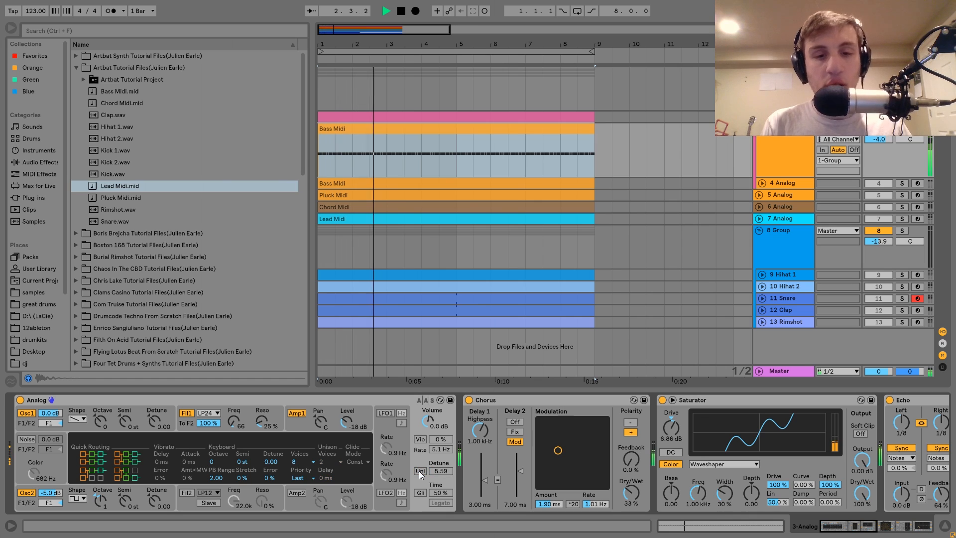
pyautogui.click(419, 471)
pyautogui.press('space')
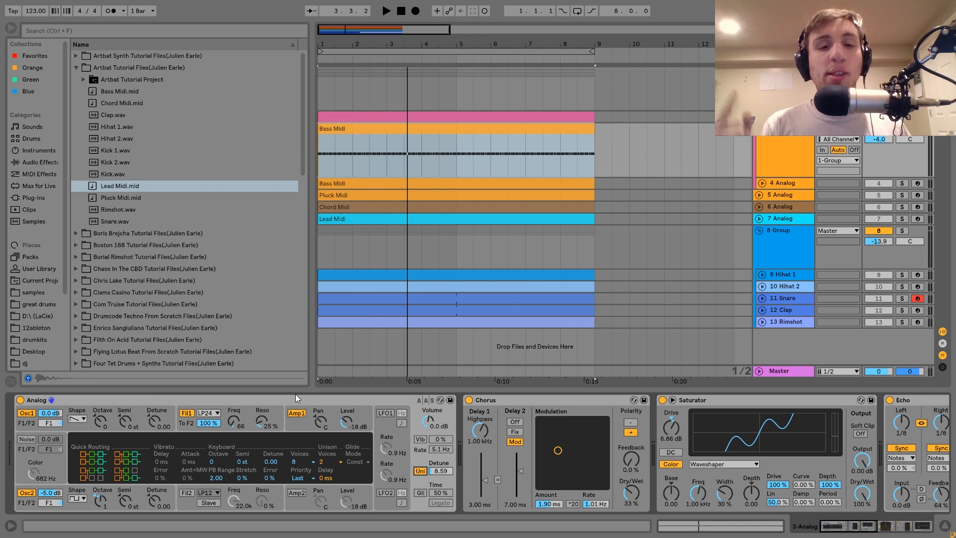
# Compare the bass with its Chorus bypassed and active during playback
pyautogui.hscroll(5, 379, 438)
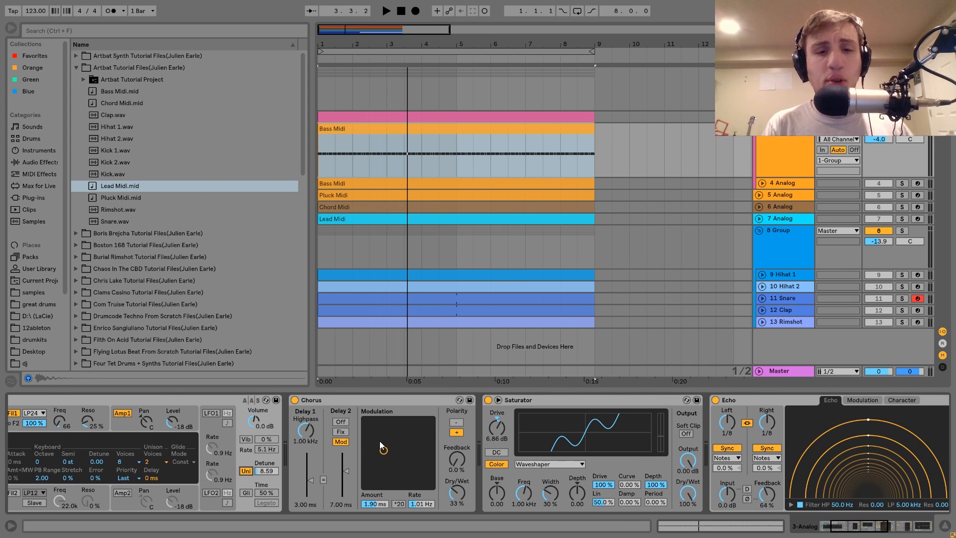
pyautogui.click(294, 400)
pyautogui.press('space')
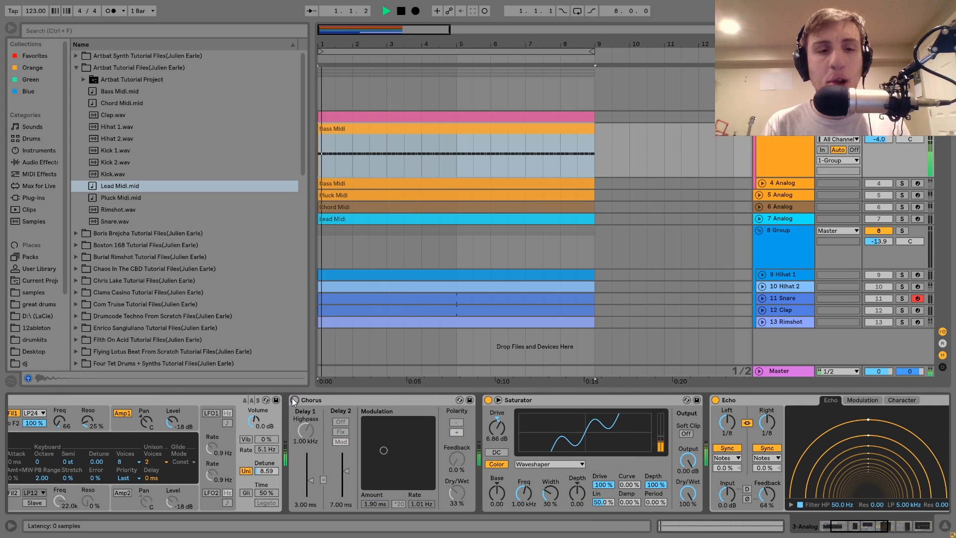
pyautogui.click(294, 400)
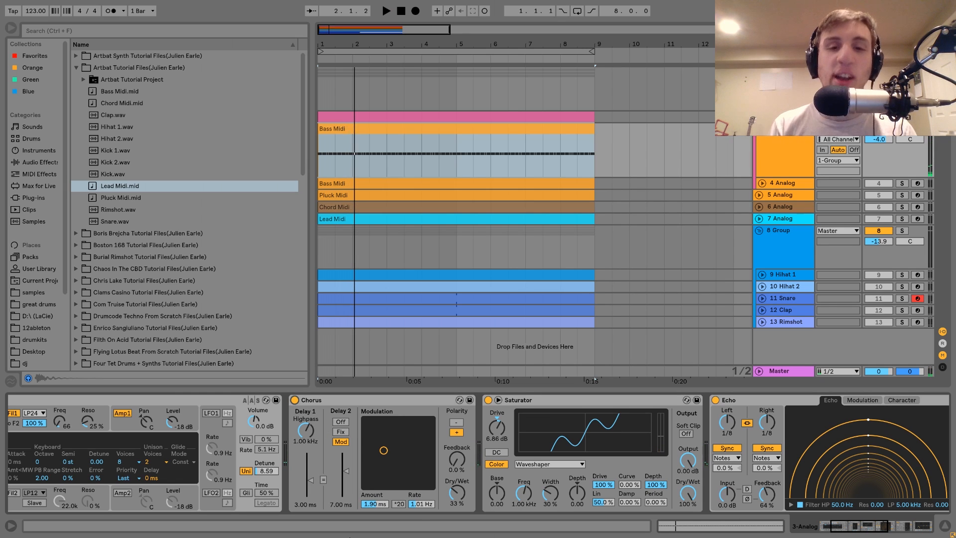
# Compare the bass with its Saturator bypassed and active during playback
pyautogui.hscroll(3, 554, 429)
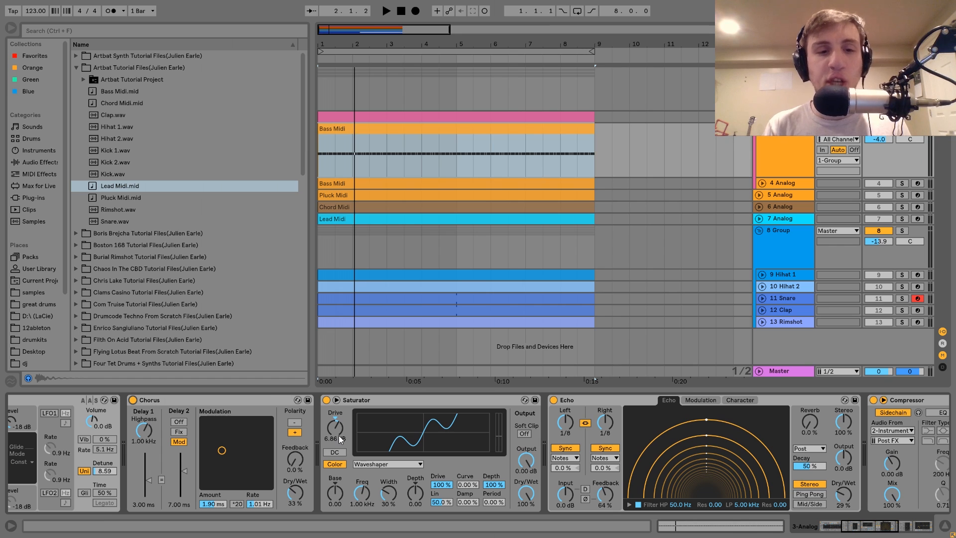
pyautogui.click(326, 400)
pyautogui.press('space')
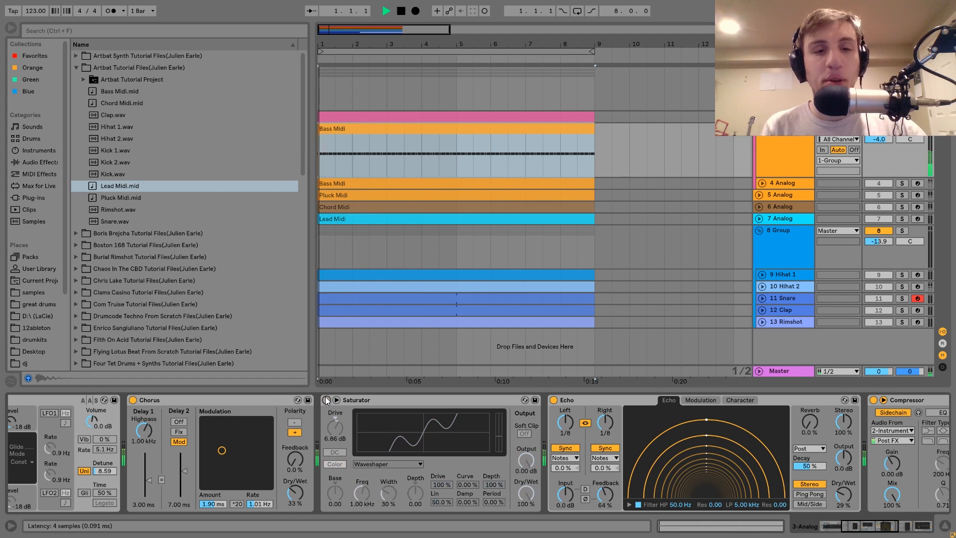
pyautogui.click(326, 400)
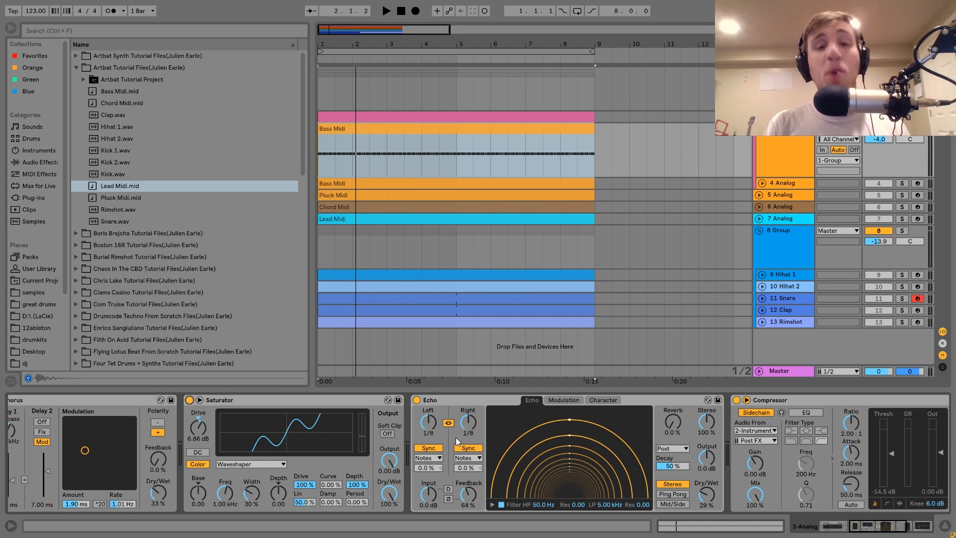
# Listen to the bass with its Echo active, bypassed and active again
pyautogui.press('space')
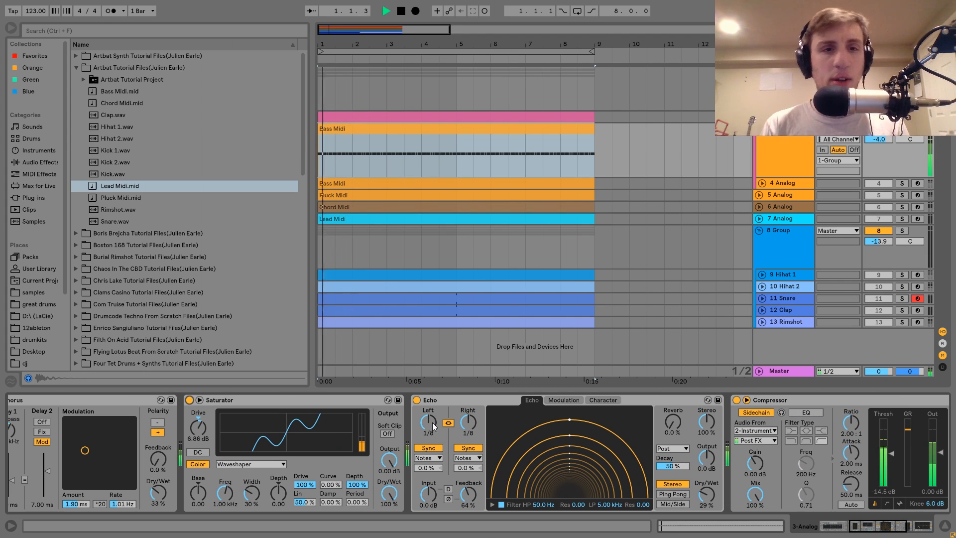
pyautogui.press('space')
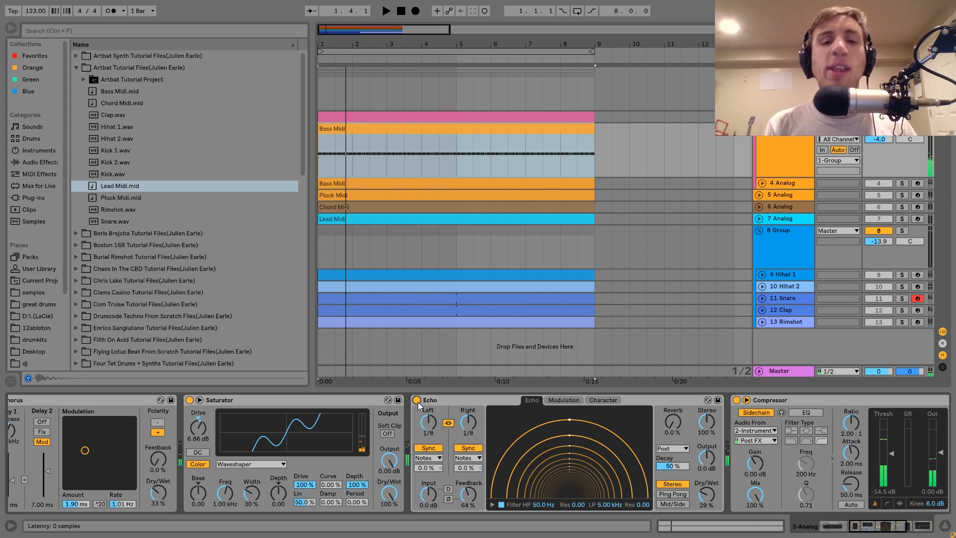
pyautogui.click(417, 400)
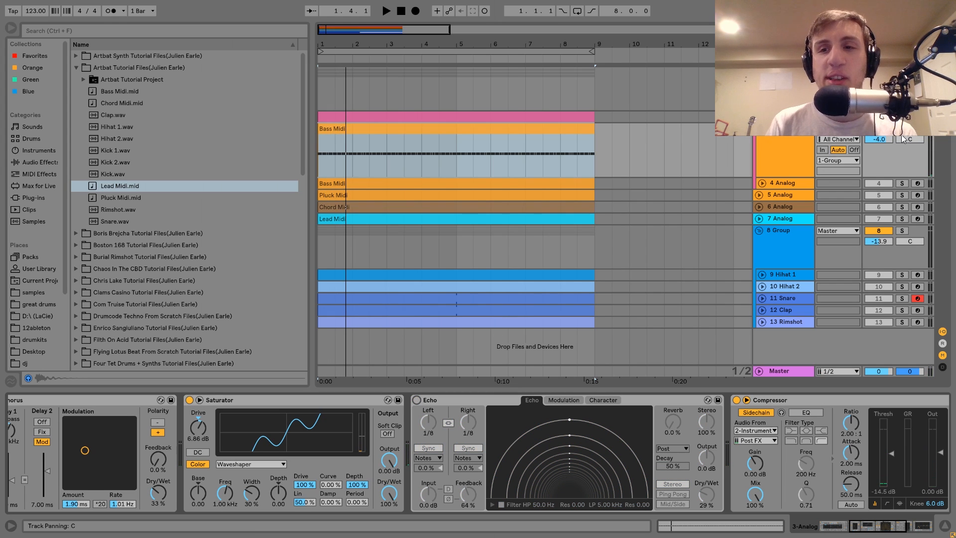
pyautogui.press('space')
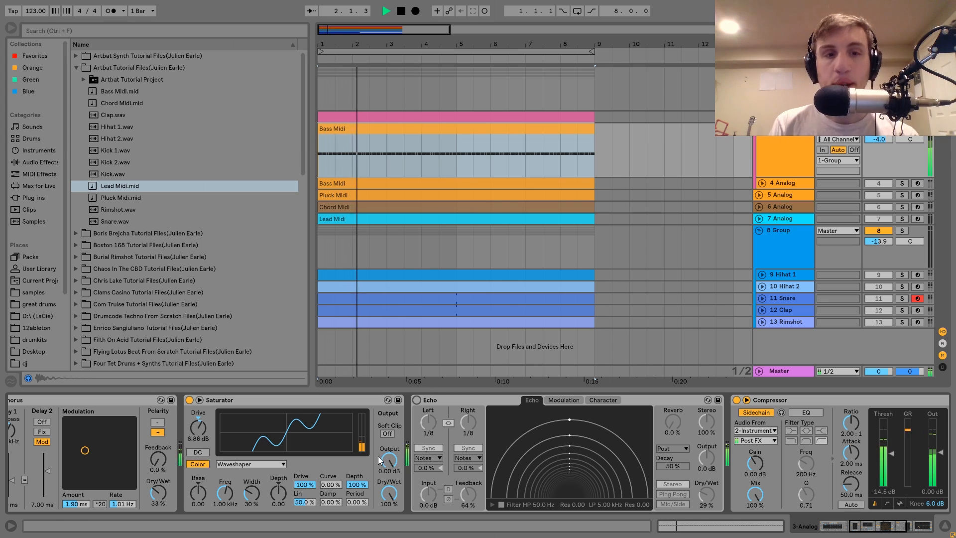
pyautogui.press('space')
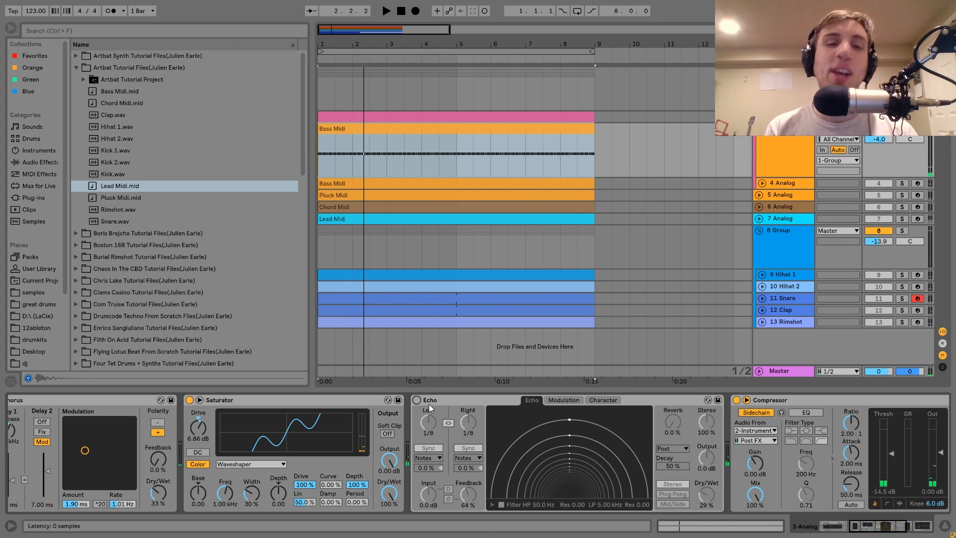
pyautogui.click(417, 400)
pyautogui.press('space')
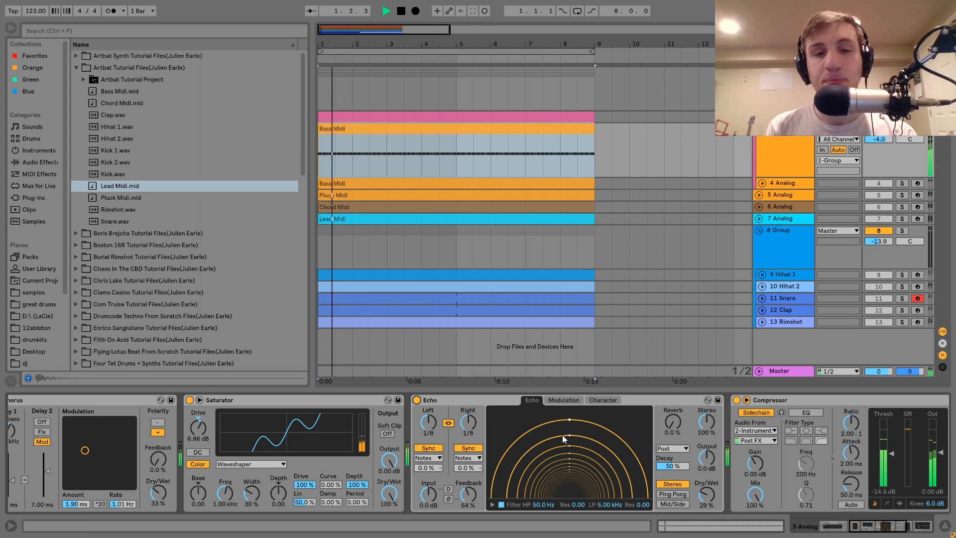
# Examine the sidechain Compressor and EQ Eight at the end of the bass track's device chain, stopping playback
pyautogui.scroll(-3, 563, 434)
pyautogui.scroll(-2, 563, 434)
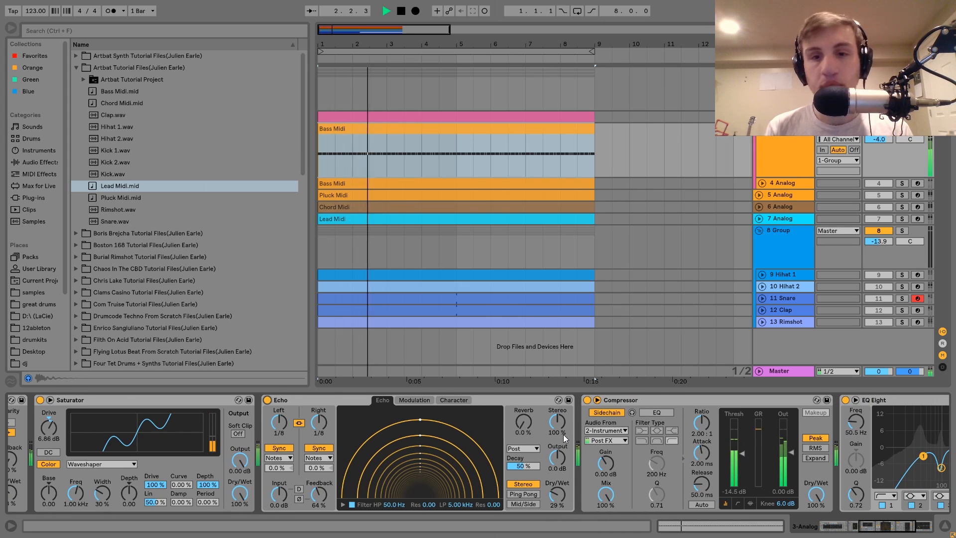
pyautogui.press('space')
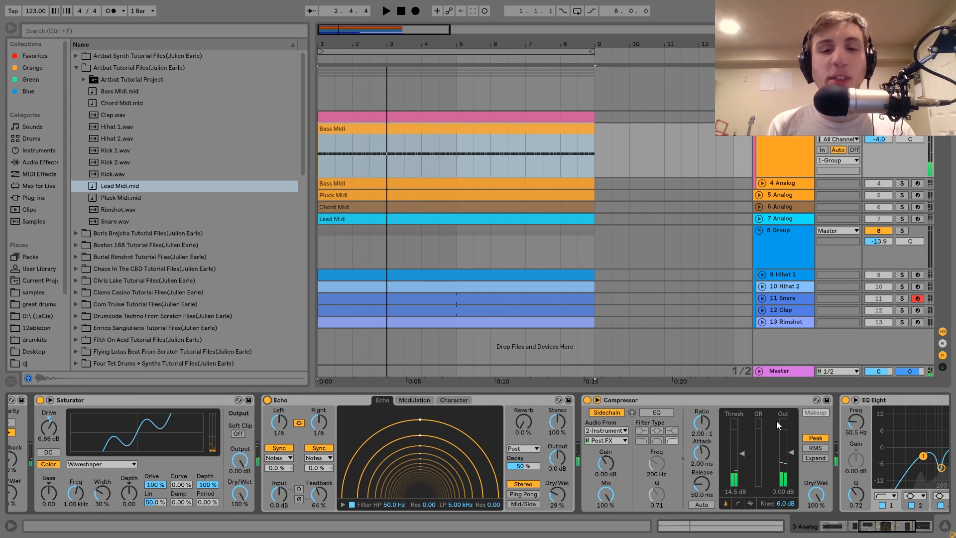
pyautogui.scroll(-5, 543, 429)
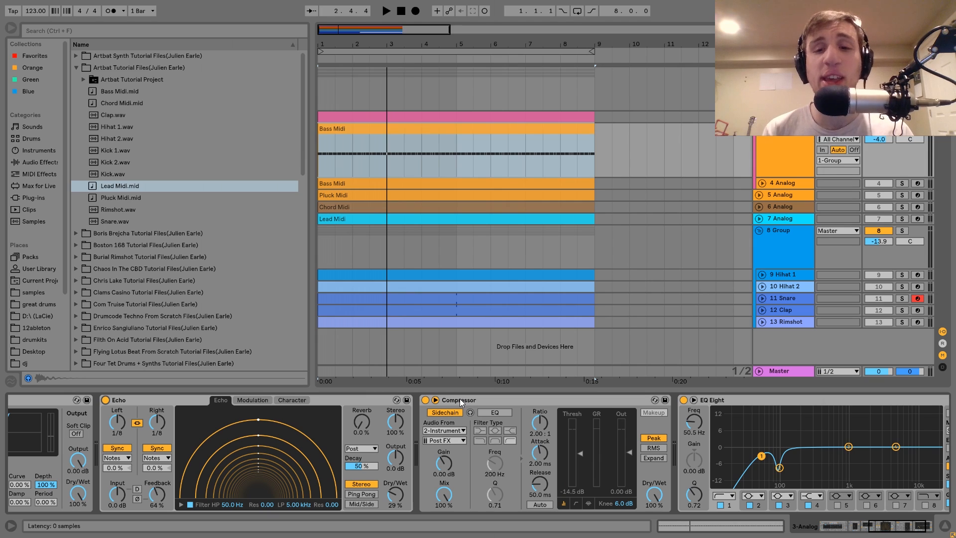
pyautogui.scroll(-3, 458, 399)
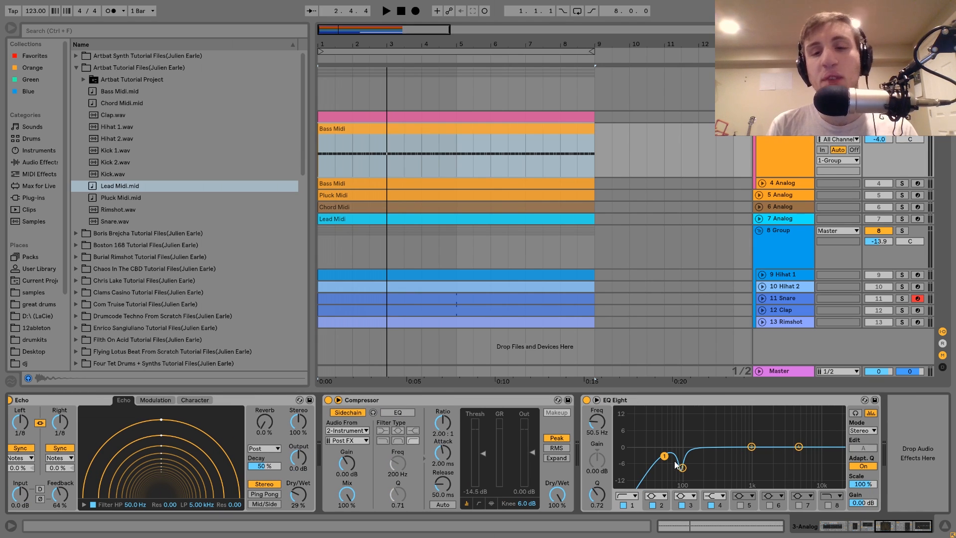
# Solo the second bass track (4 Analog) briefly during playback and release the solo
pyautogui.click(899, 184)
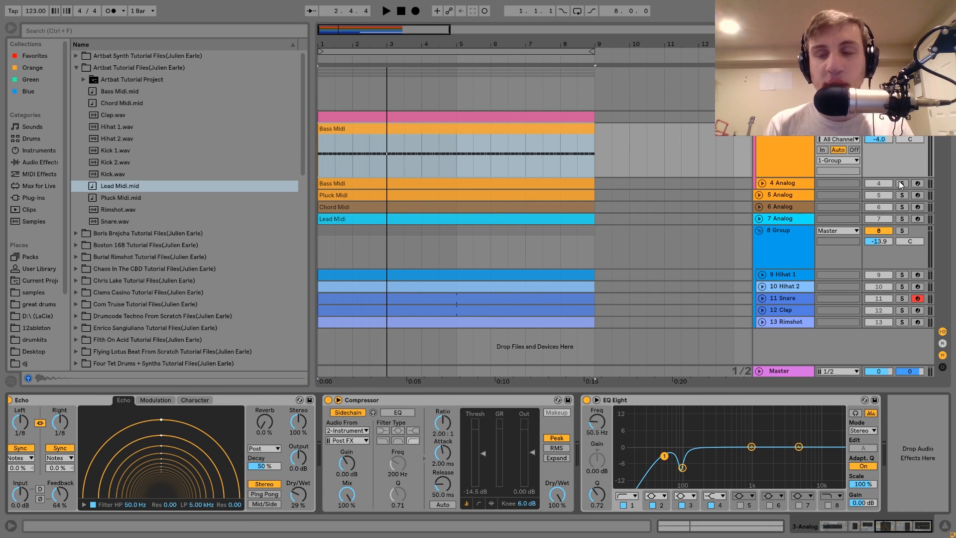
pyautogui.press('space')
pyautogui.click(898, 184)
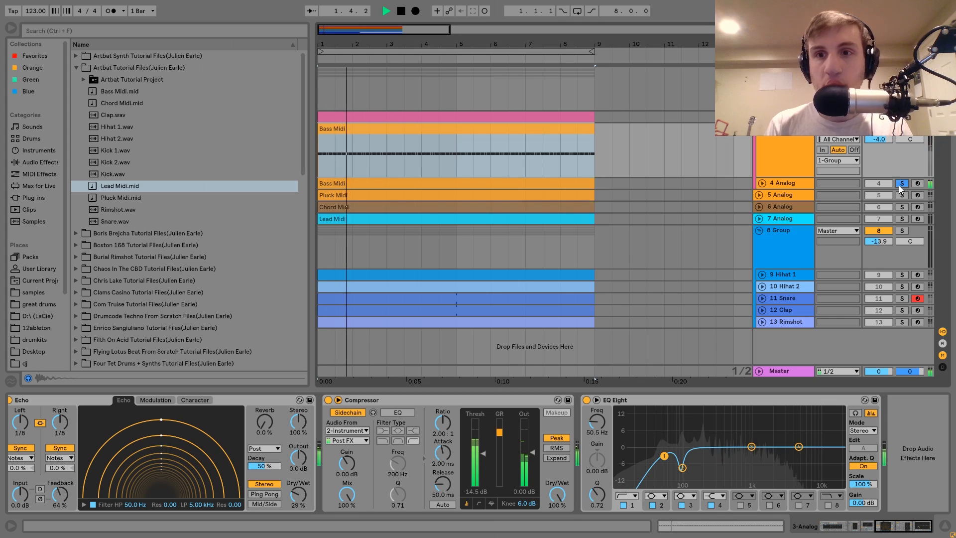
pyautogui.press('space')
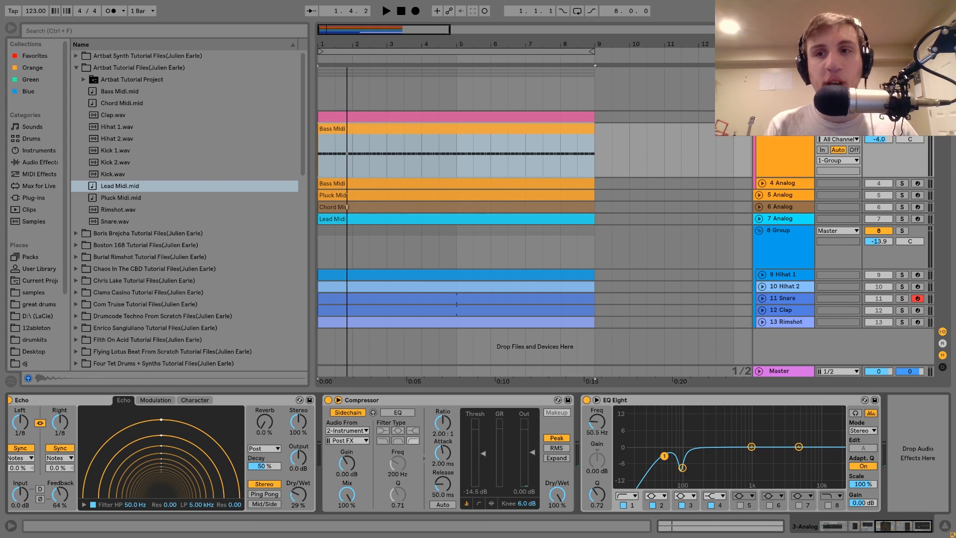
# Compare the first bass with band 2 of its EQ Eight disabled and enabled during playback
pyautogui.press('space')
pyautogui.click(652, 505)
pyautogui.click(652, 504)
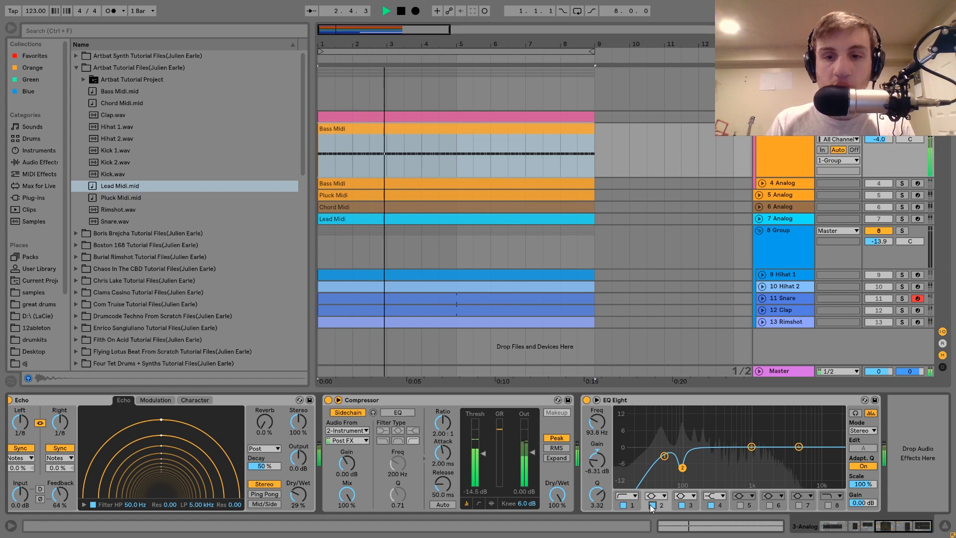
pyautogui.press('space')
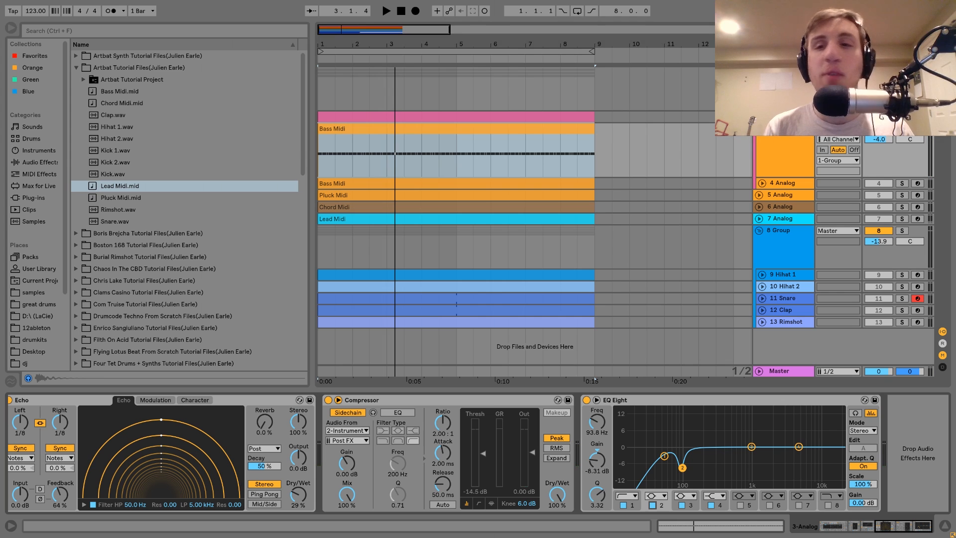
# Show the devices of the second bass track (4 Analog), unfold the track and listen to it soloed
pyautogui.click(779, 184)
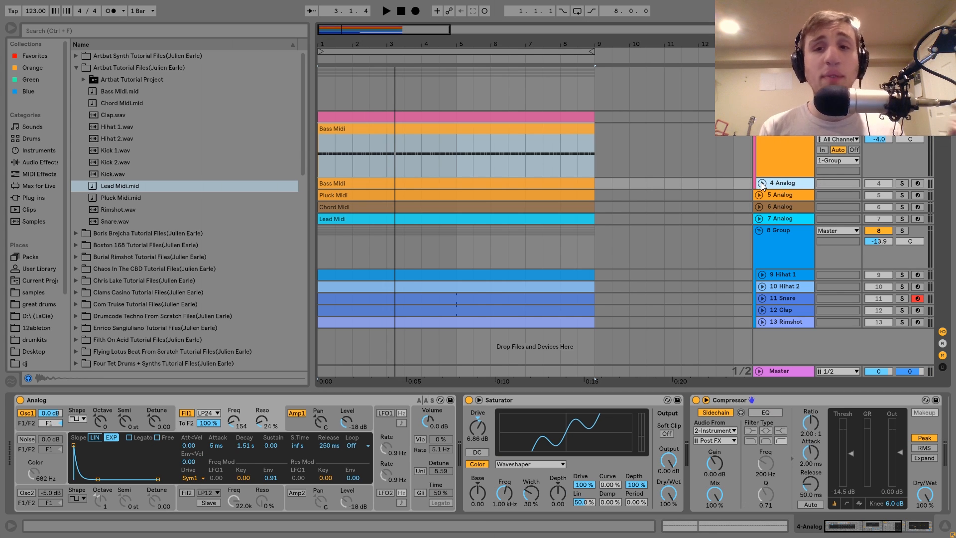
pyautogui.click(762, 183)
pyautogui.click(902, 184)
pyautogui.press('space')
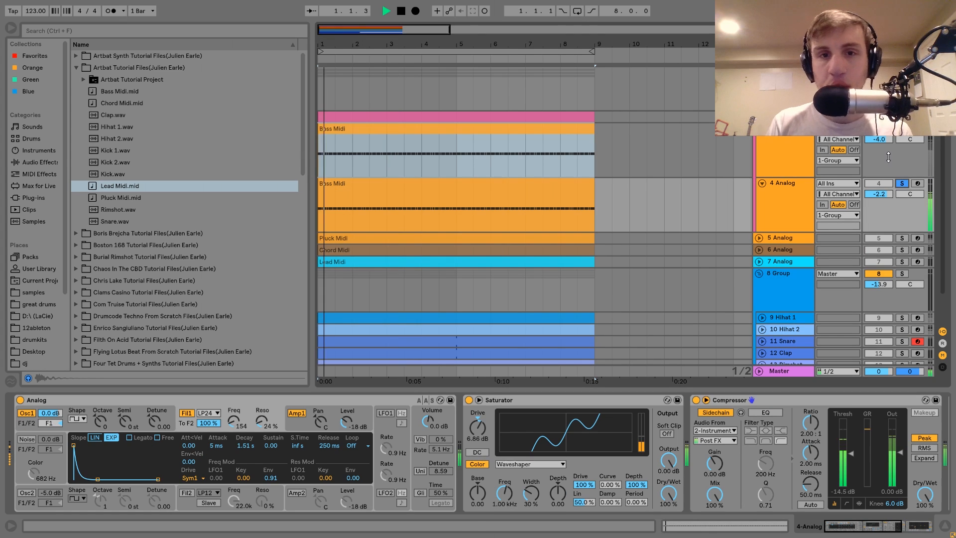
pyautogui.click(806, 198)
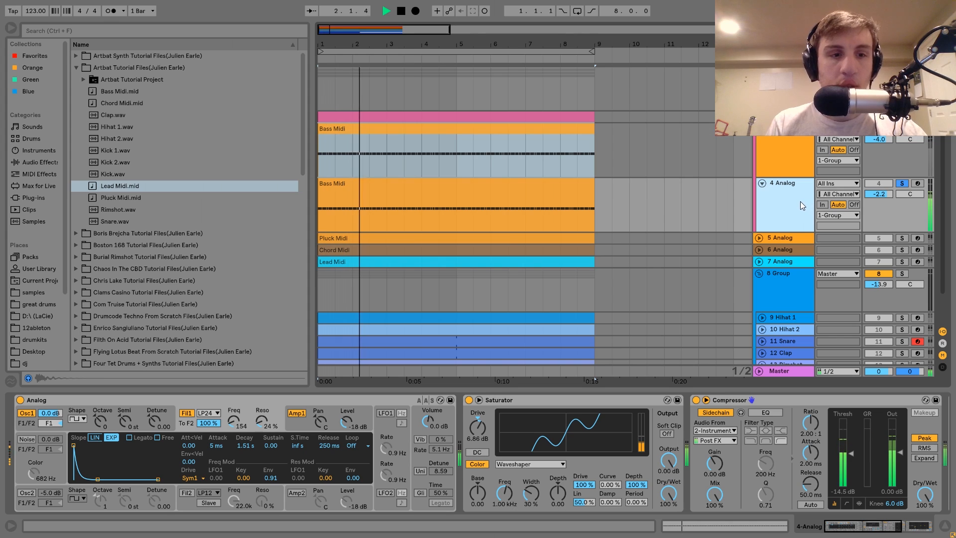
# Stop playback, examine the oscillator 1 and filter 1 settings of the second bass's Analog synth, and replay the bass
pyautogui.press('space')
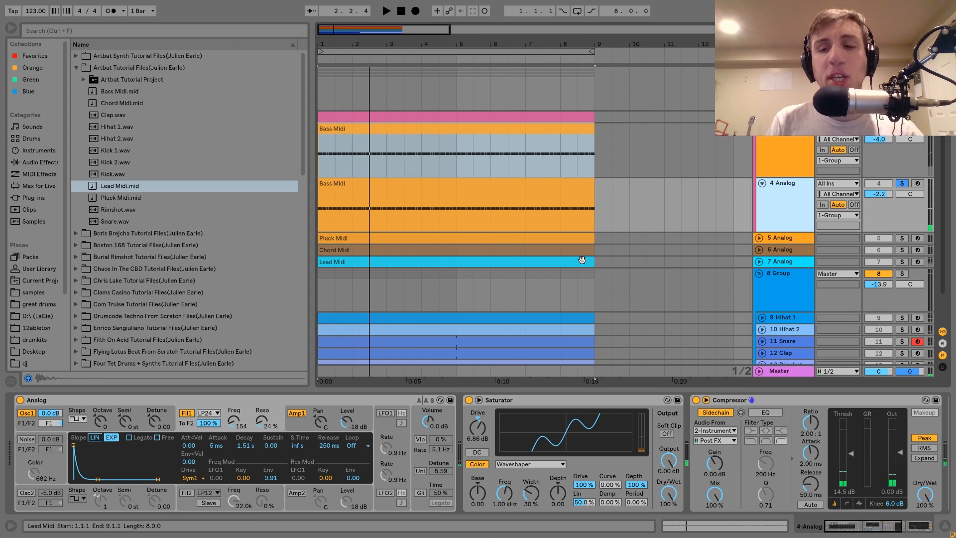
pyautogui.click(338, 196)
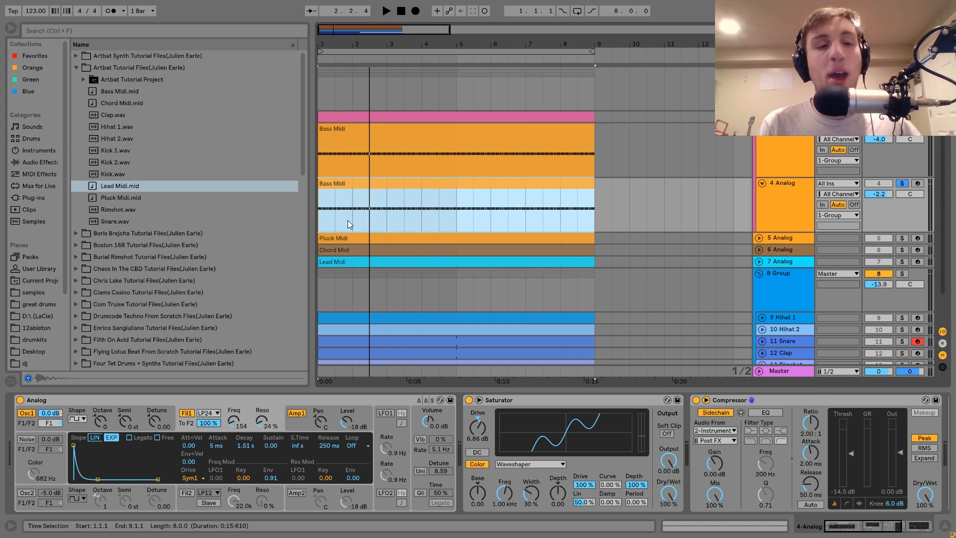
pyautogui.click(89, 426)
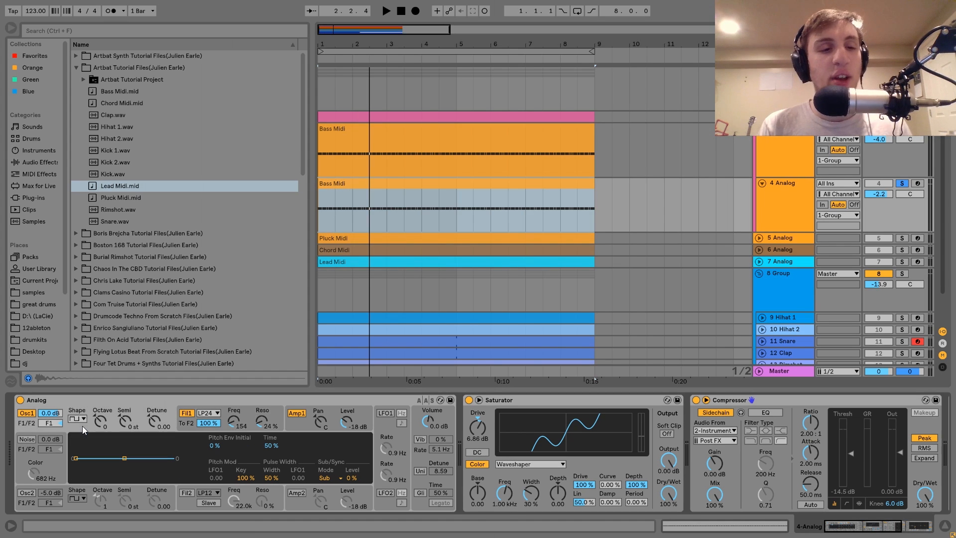
pyautogui.click(191, 427)
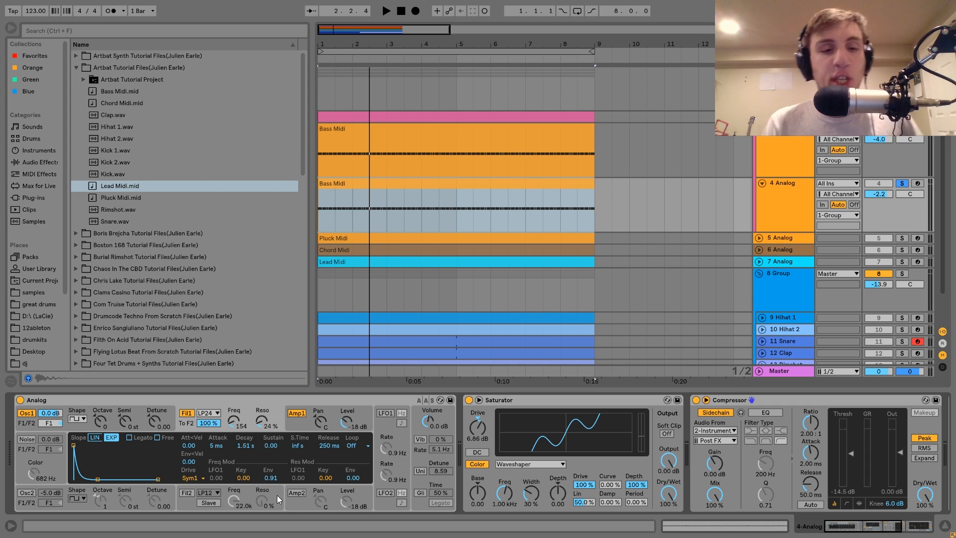
pyautogui.press('space')
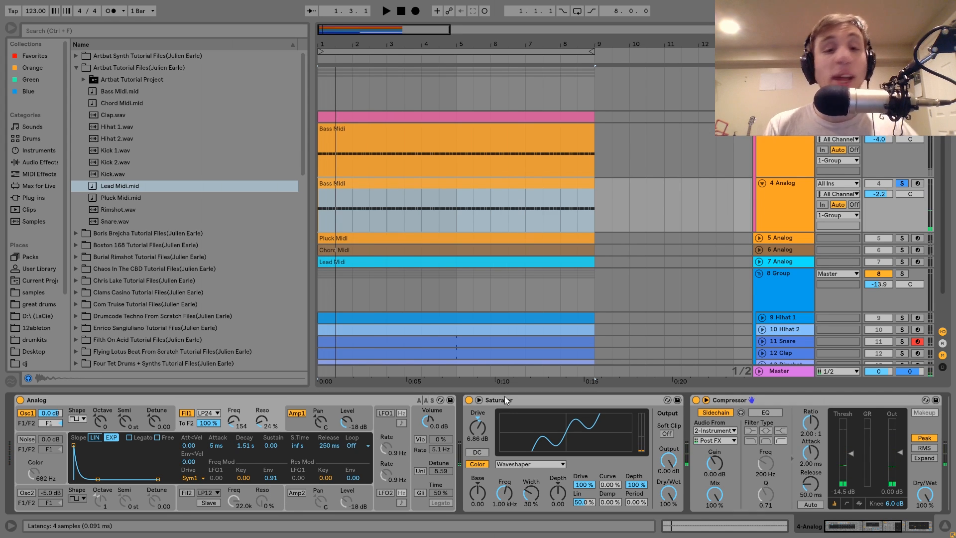
# Compare the second bass with its EQ Eight bypassed and enabled during playback
pyautogui.scroll(-5, 504, 403)
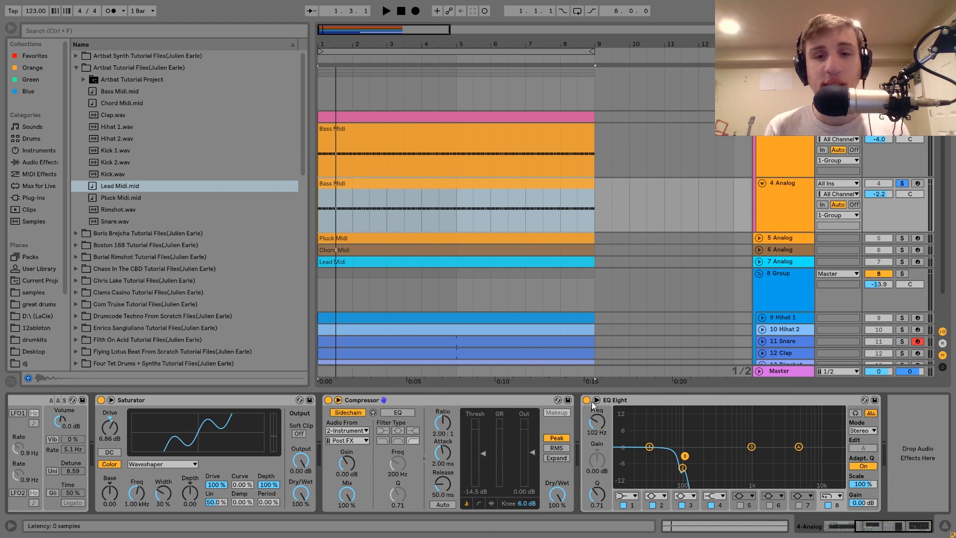
pyautogui.click(587, 400)
pyautogui.press('space')
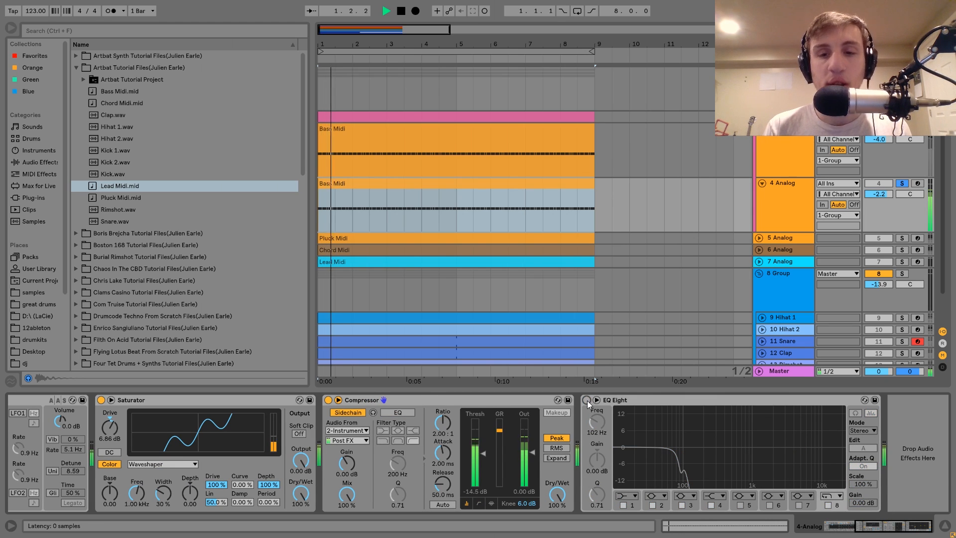
pyautogui.click(586, 400)
pyautogui.press('space')
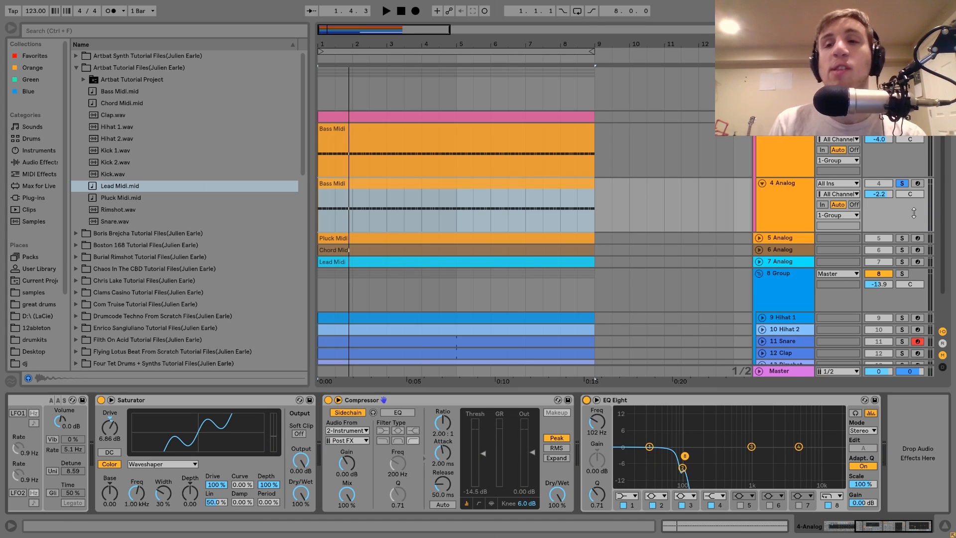
# Show the devices of the bass group (1-Group) and listen to both basses together with the group soloed
pyautogui.click(783, 73)
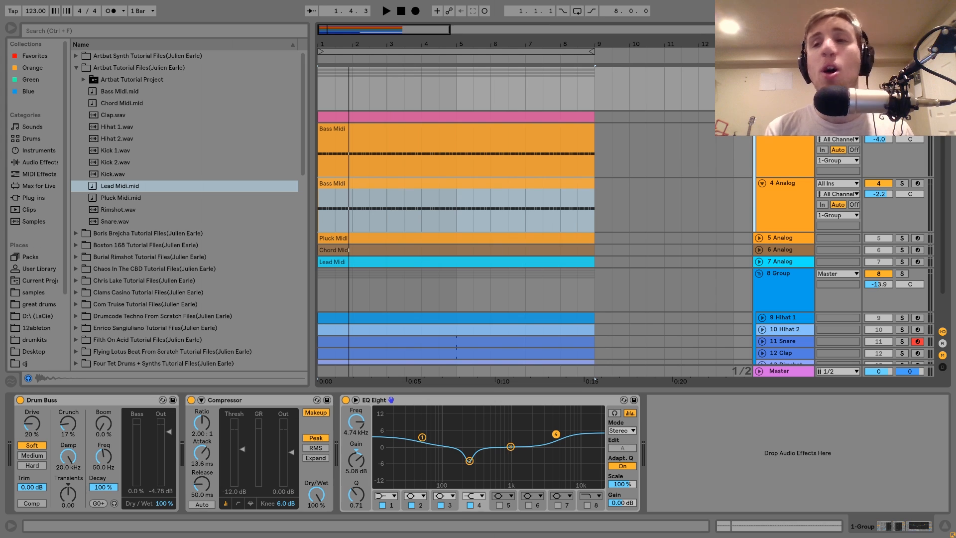
pyautogui.press('s')
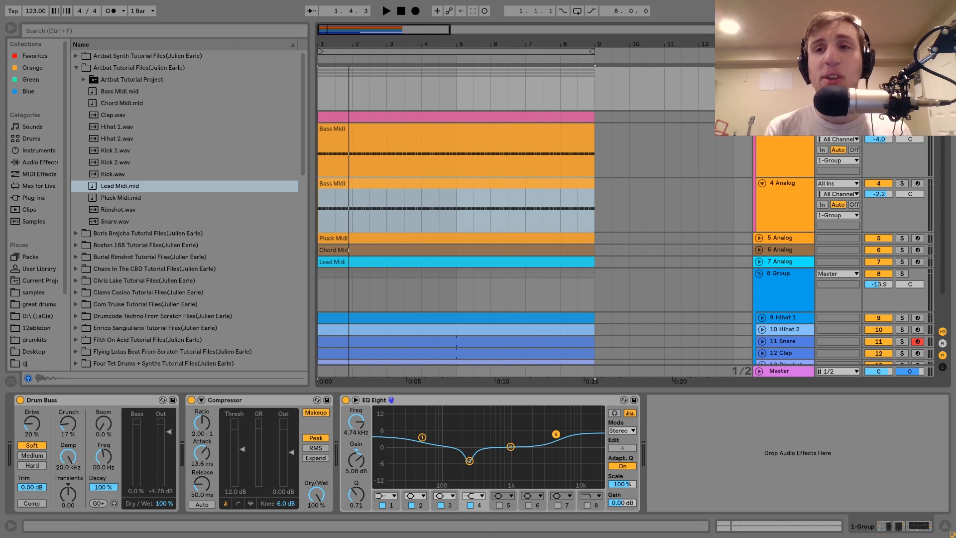
pyautogui.press('space')
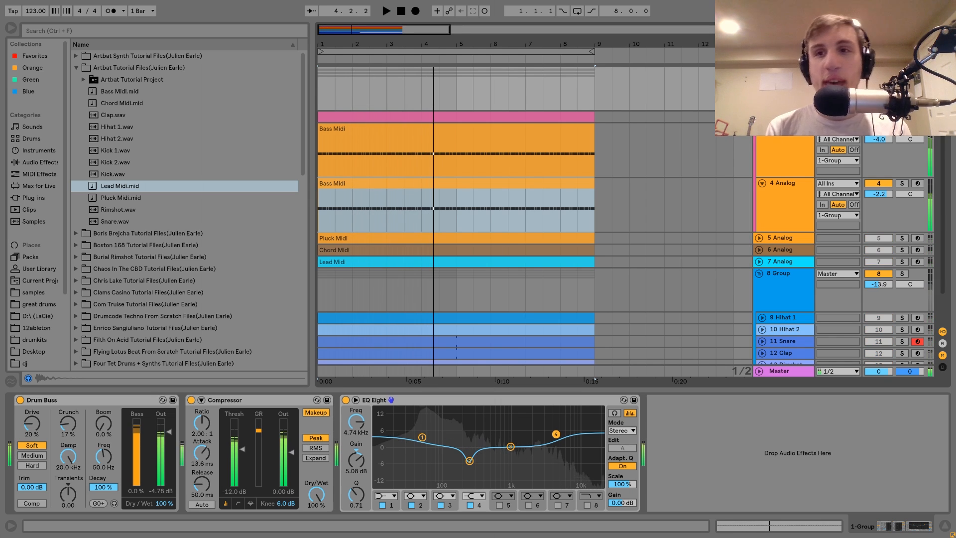
pyautogui.press('space')
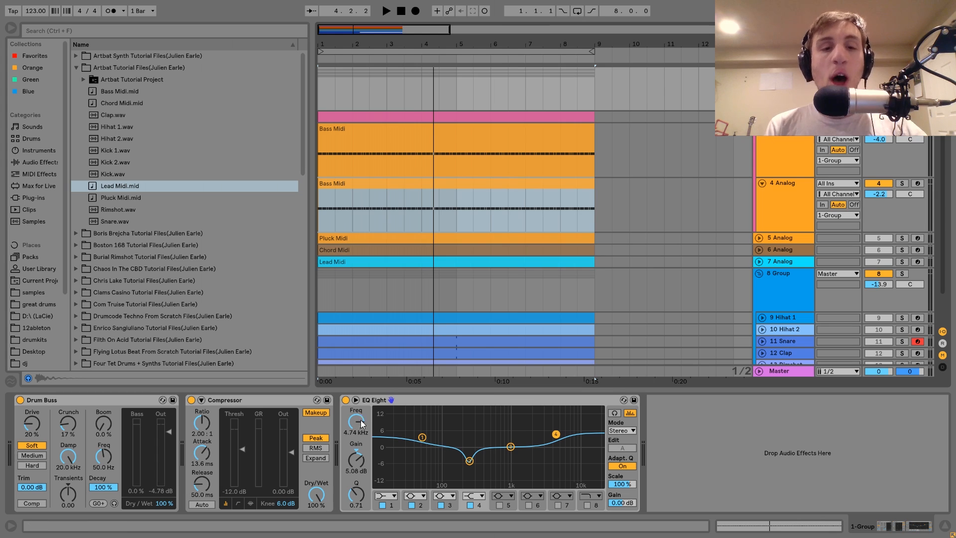
# Bypass the EQ Eight, Compressor and Drum Buss on the bass group while playing the basses briefly
pyautogui.click(346, 401)
pyautogui.hotkey('ctrl', 'z')
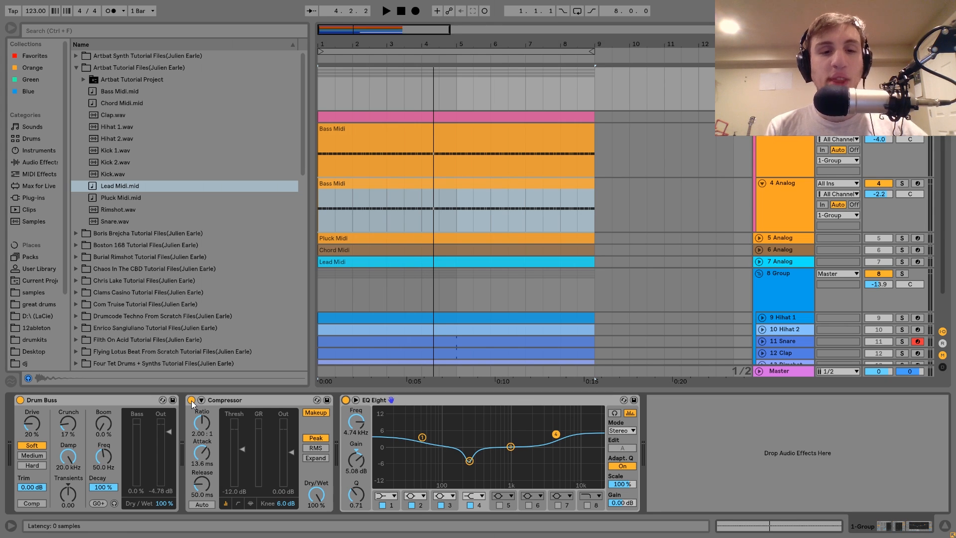
pyautogui.press('space')
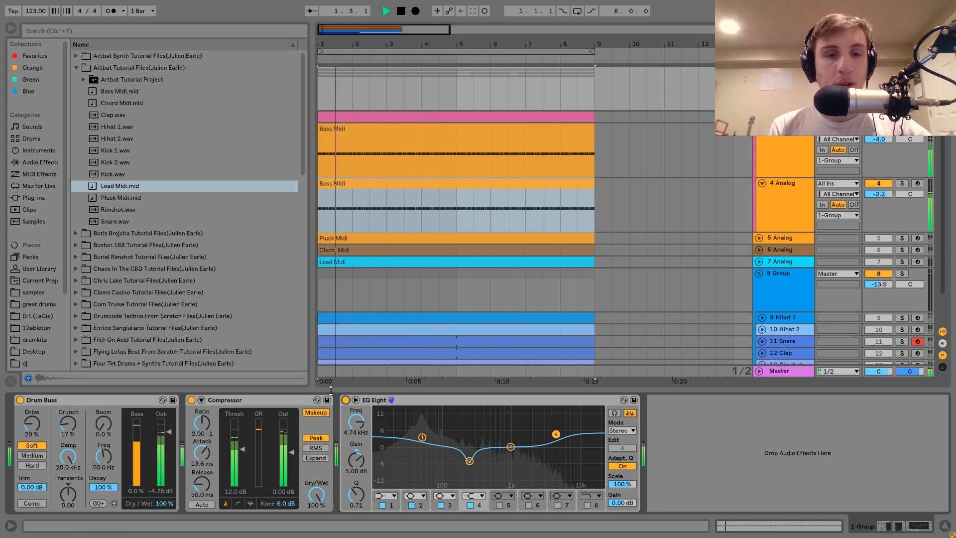
pyautogui.click(346, 401)
pyautogui.press('space')
pyautogui.click(191, 399)
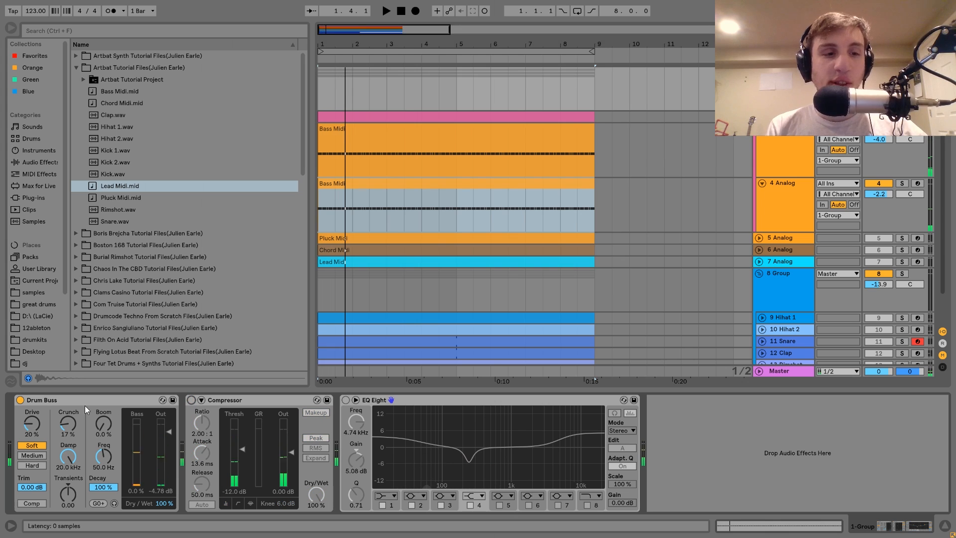
pyautogui.click(20, 399)
pyautogui.press('space')
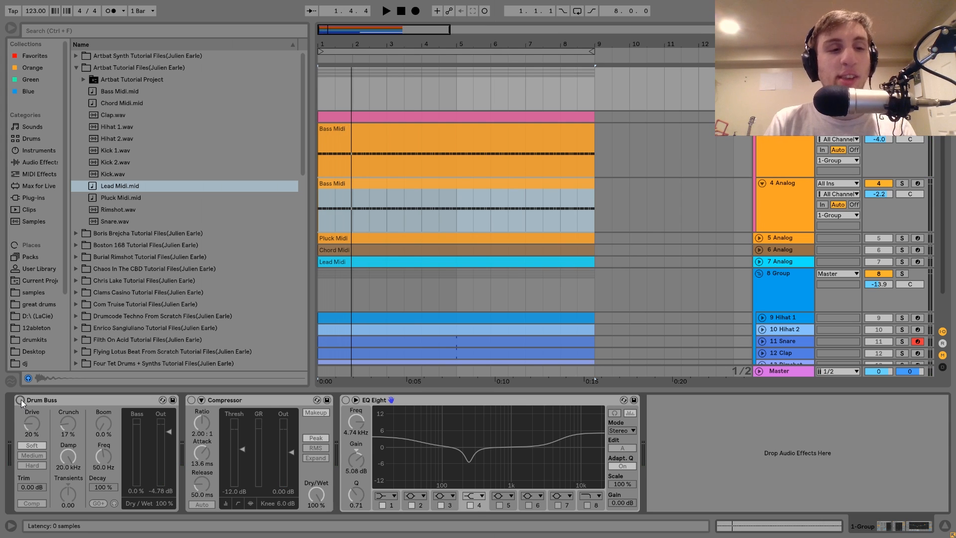
# Re-enable the bass group's Drum Buss and Compressor one at a time, listening to each device's effect
pyautogui.press('space')
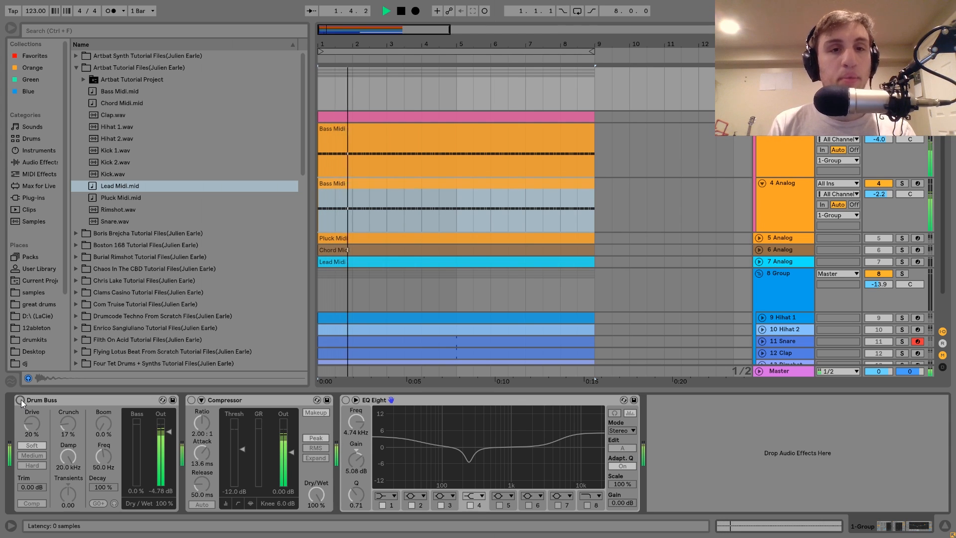
pyautogui.click(20, 399)
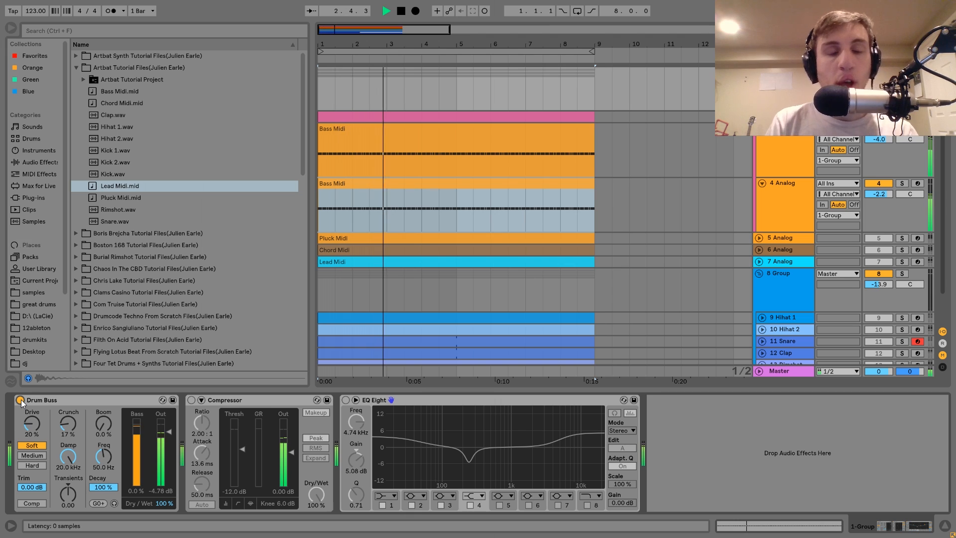
pyautogui.press('space')
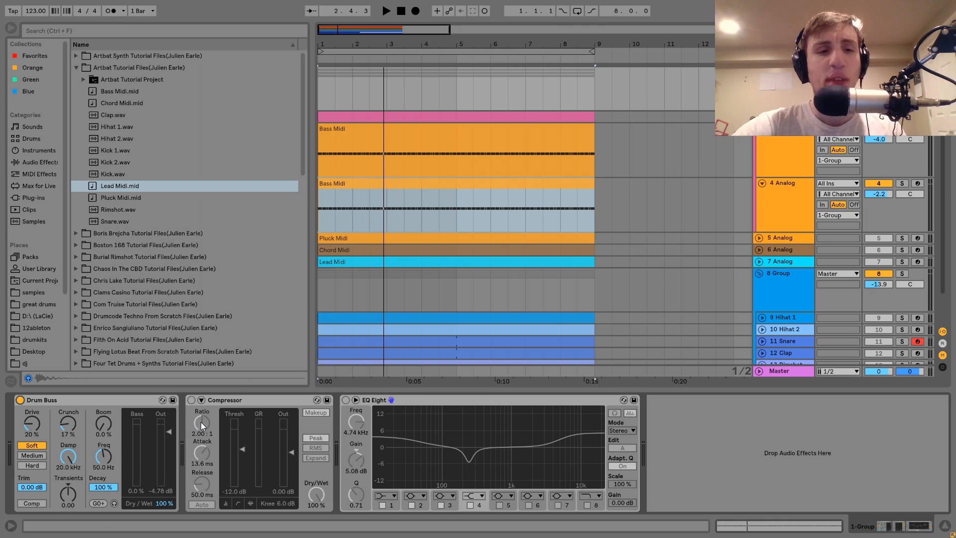
pyautogui.press('space')
pyautogui.click(190, 399)
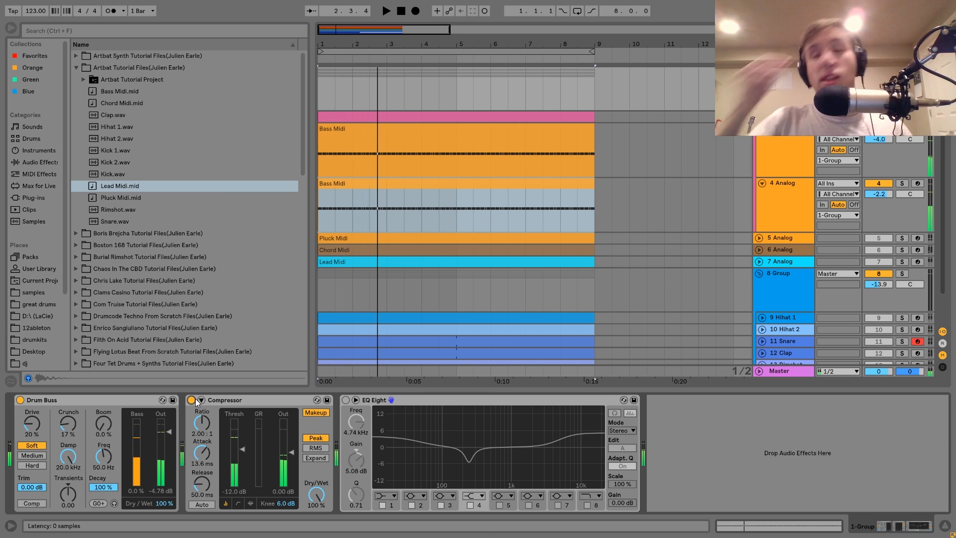
pyautogui.press('space')
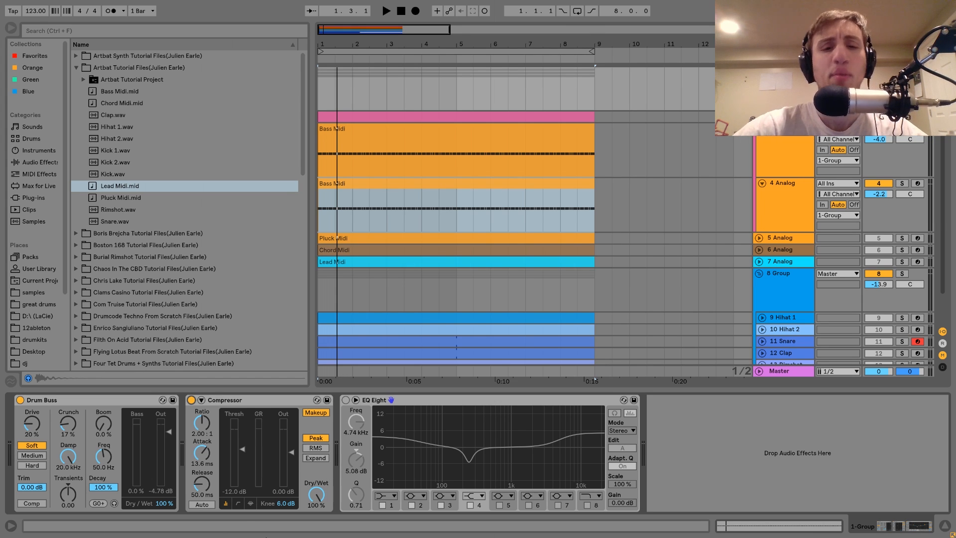
# Re-enable the bass group's EQ Eight during playback and show the settings of its band 2
pyautogui.press('space')
pyautogui.click(345, 400)
pyautogui.press('space')
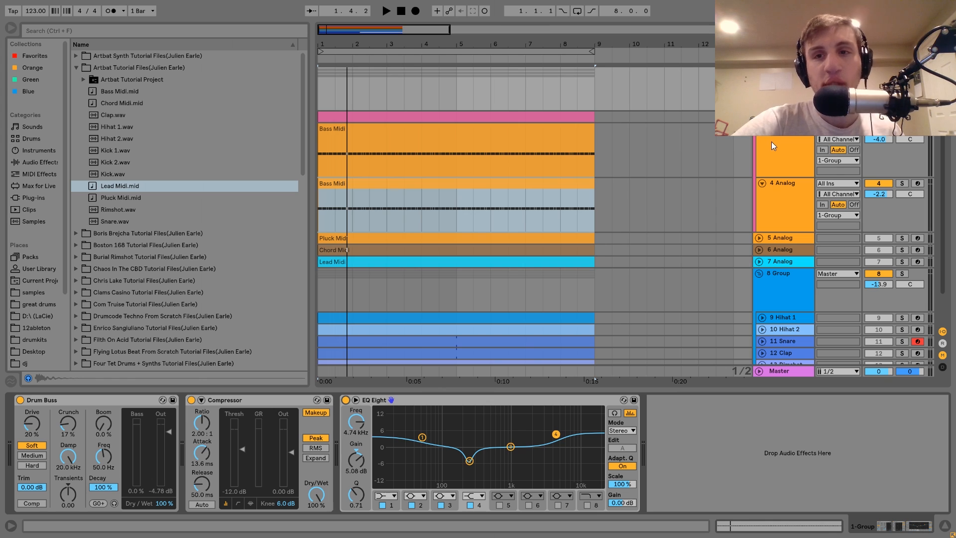
pyautogui.click(469, 460)
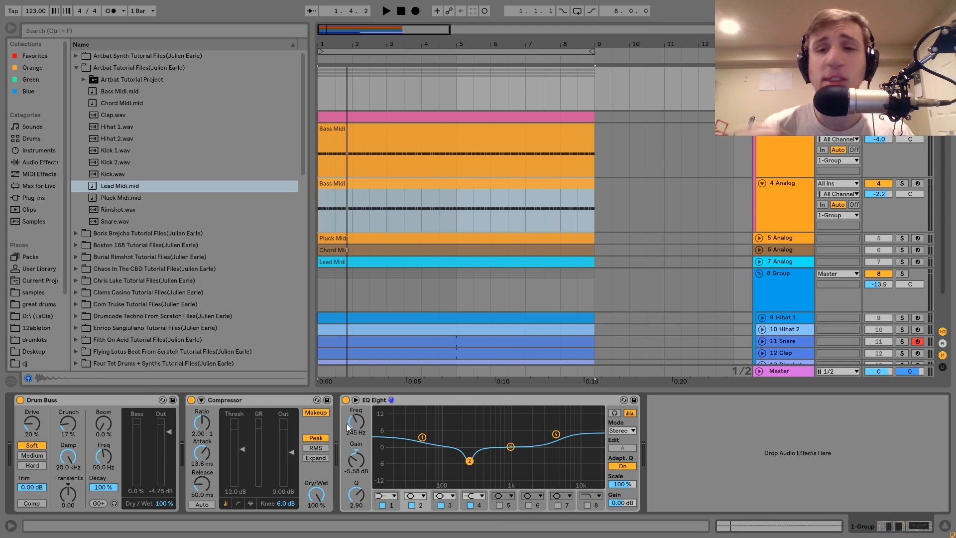
# Solo the pluck track (5 Analog), show its devices, unfold the track and listen to it
pyautogui.click(901, 238)
pyautogui.click(799, 238)
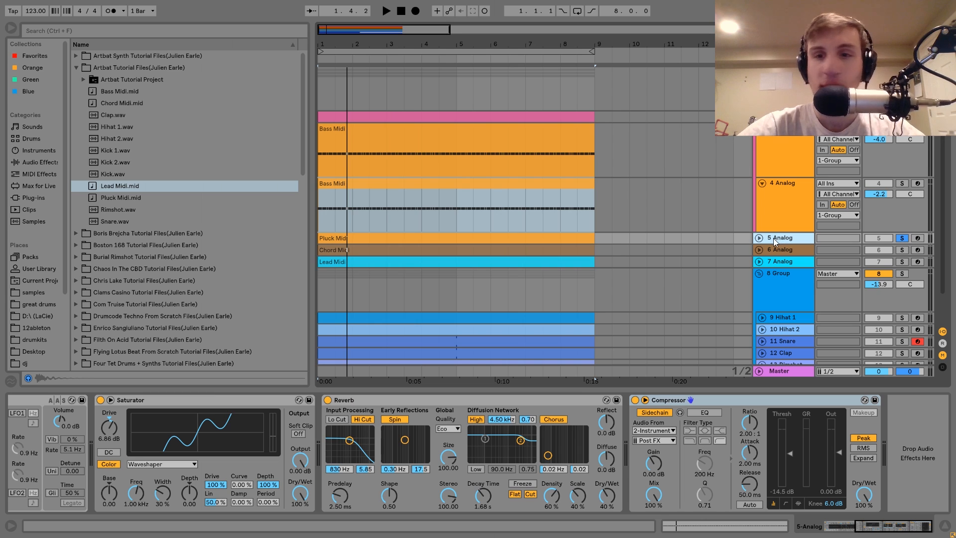
pyautogui.press('space')
pyautogui.click(759, 238)
pyautogui.scroll(-3, 760, 237)
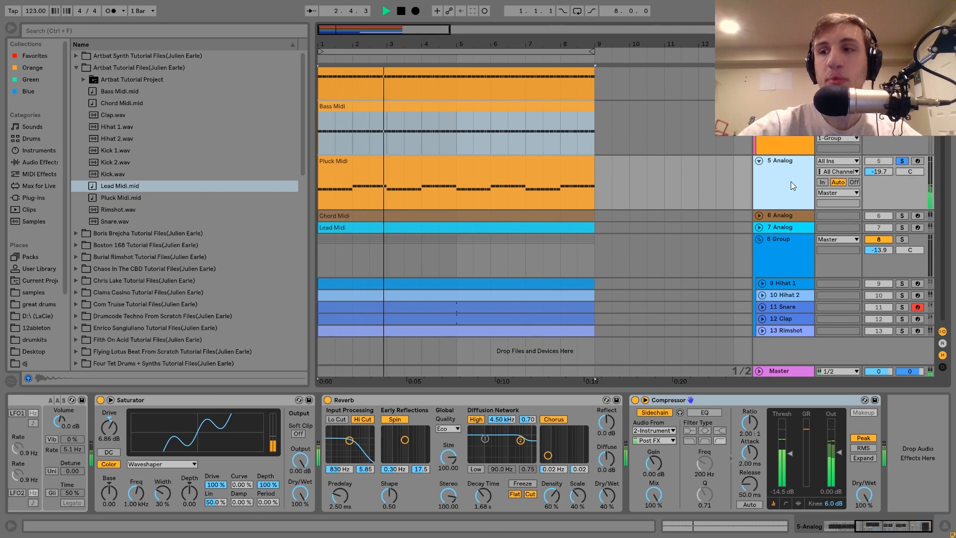
pyautogui.press('space')
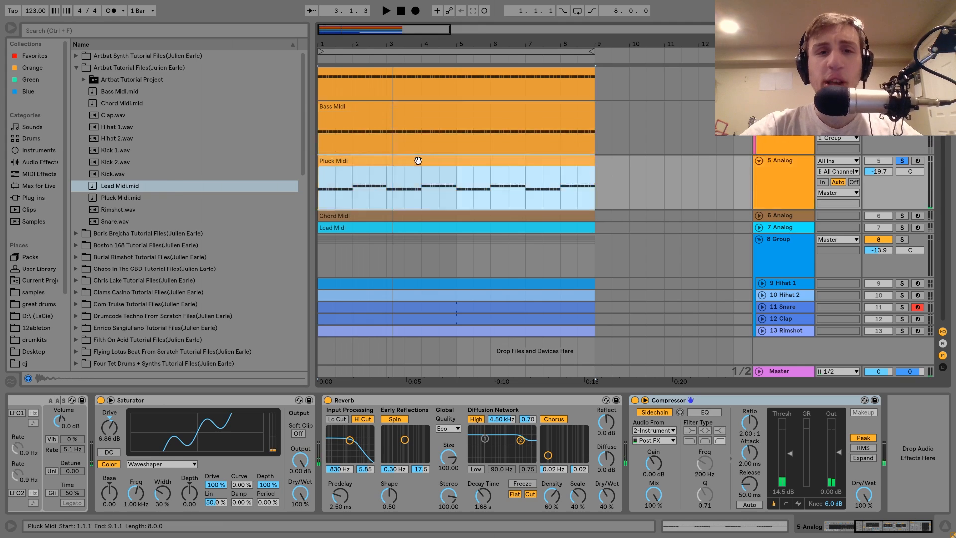
# Select the Pluck Midi clip and listen to the pluck together with the soloed basses
pyautogui.doubleClick(417, 161)
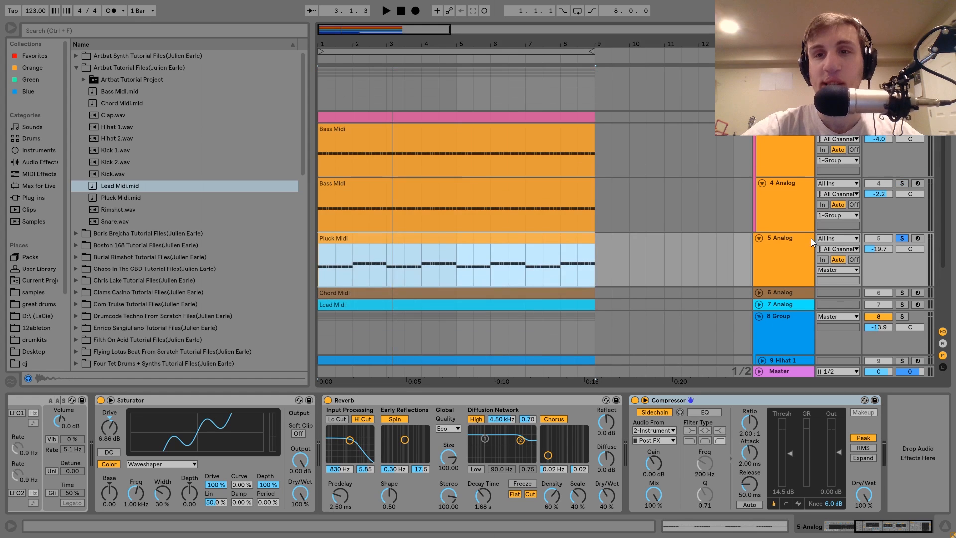
pyautogui.keyDown('ctrl'); pyautogui.click(901, 130); pyautogui.keyUp('ctrl')
pyautogui.press('space')
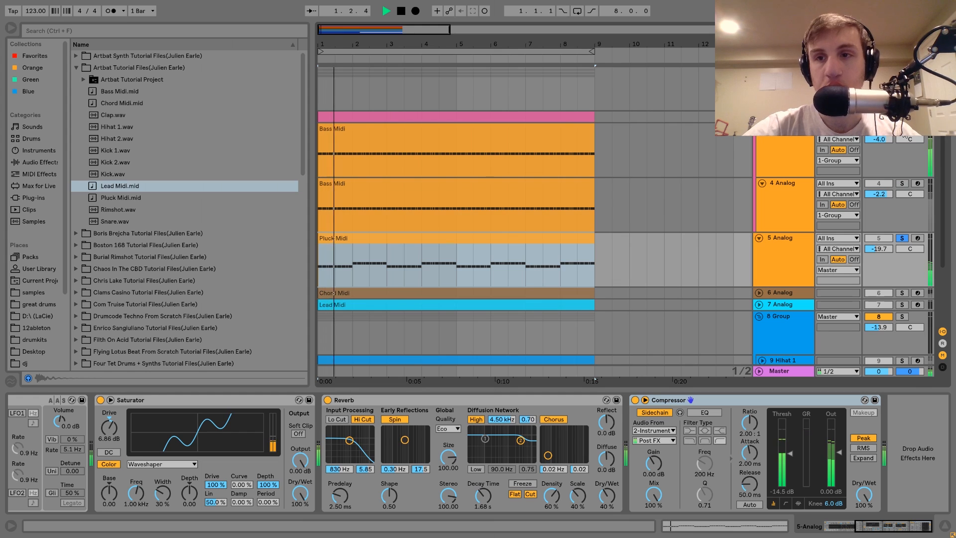
pyautogui.press('space')
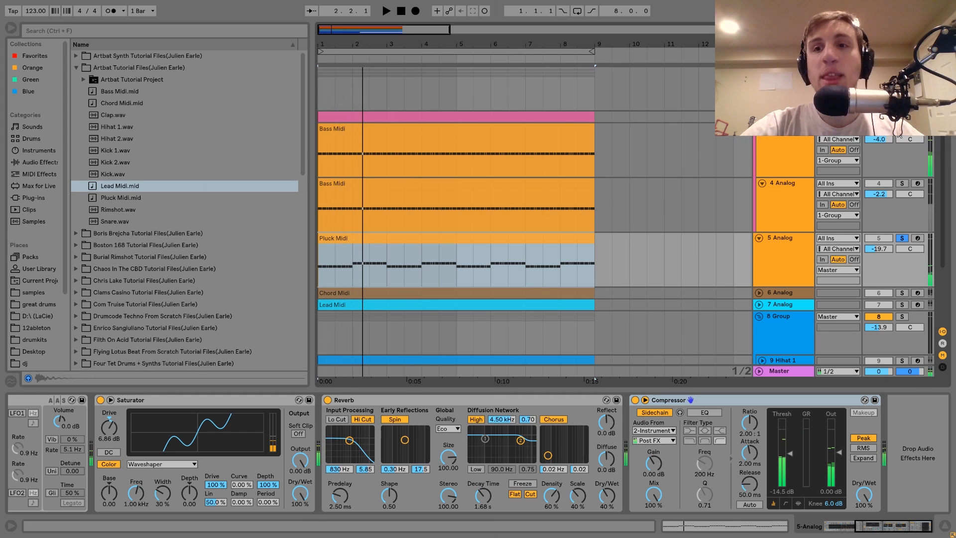
# Open the Pluck Midi clip's notes, add trial G1 and A#1 notes at the start of bar 1, and remove them
pyautogui.click(458, 244)
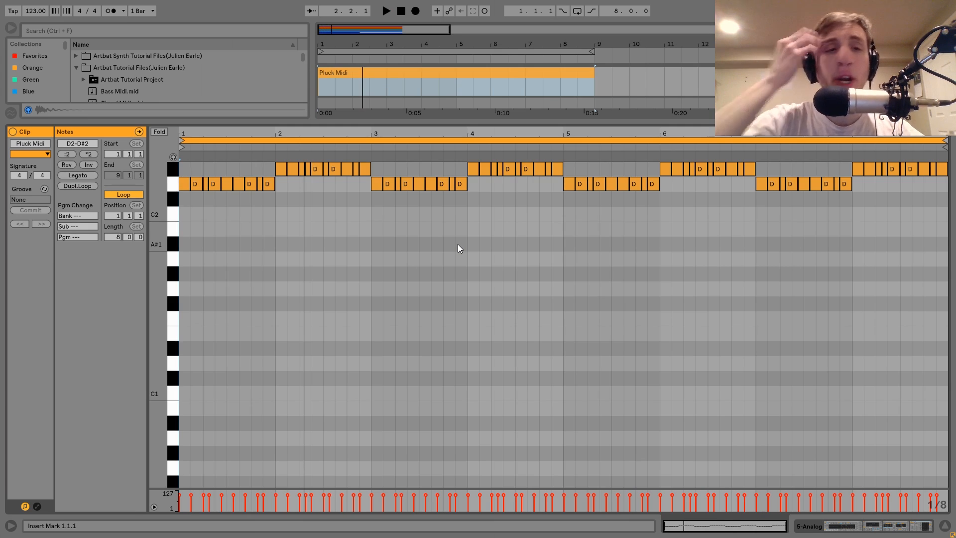
pyautogui.moveTo(160, 253); pyautogui.dragTo(151, 263)
pyautogui.doubleClick(183, 291)
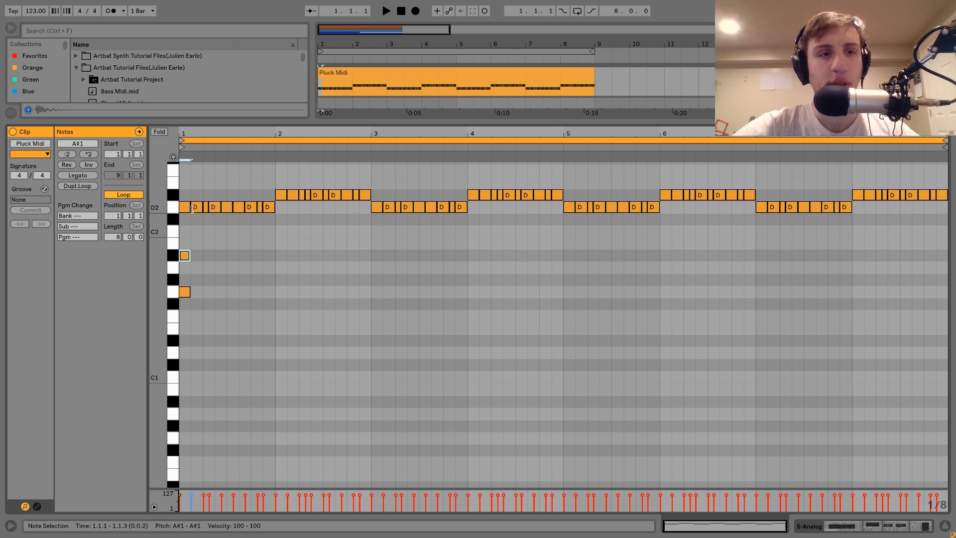
pyautogui.moveTo(187, 243); pyautogui.dragTo(187, 343)
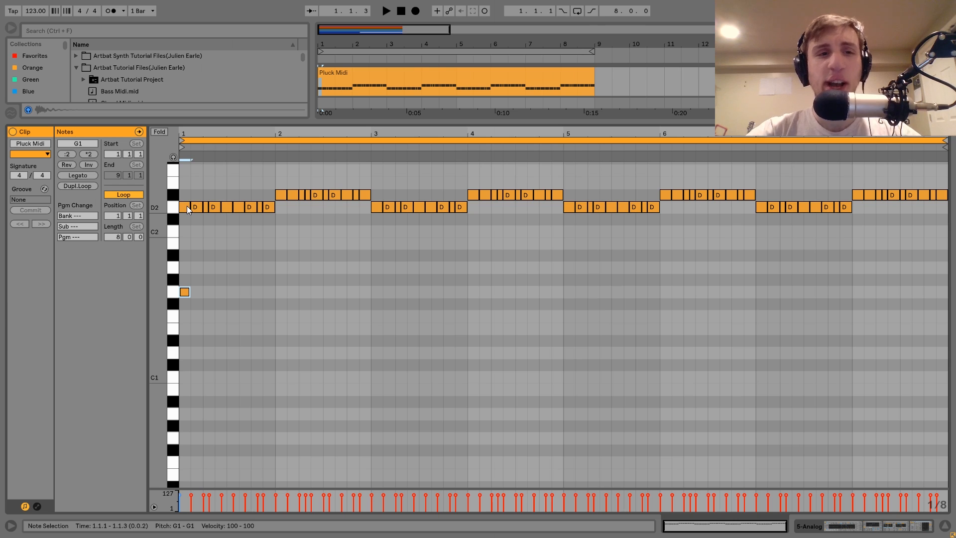
pyautogui.doubleClick(184, 293)
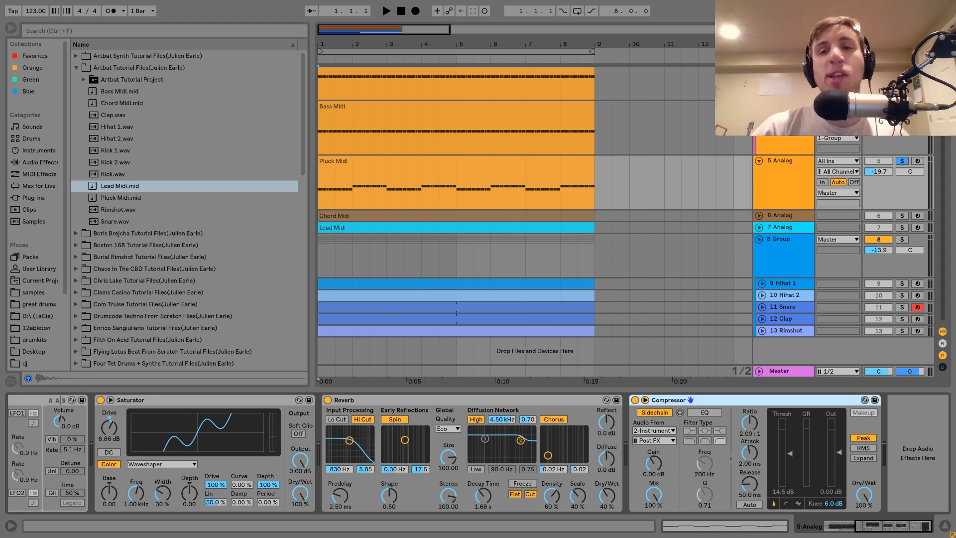
# Release the pluck track's solo, listen to it in the full mix and reopen the Pluck Midi clip's notes
pyautogui.press('space')
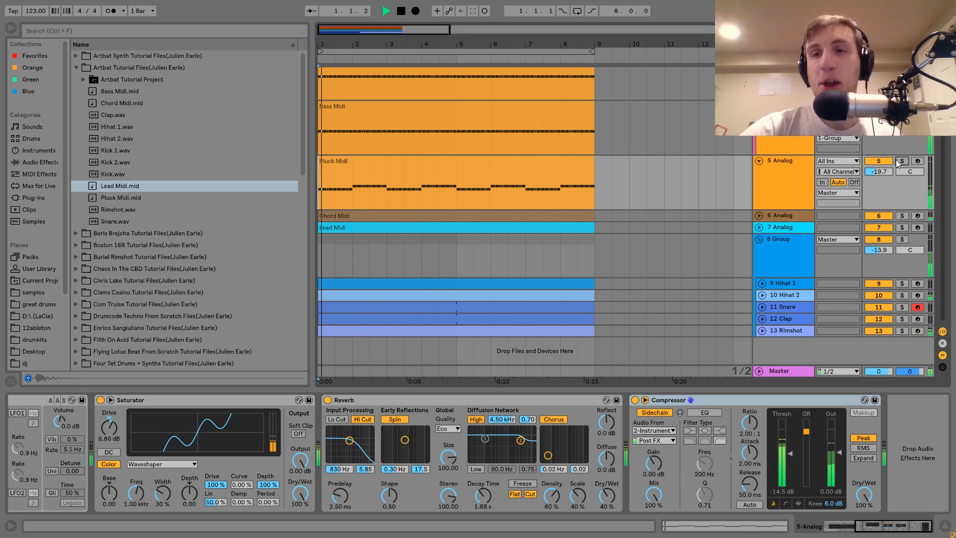
pyautogui.moveTo(878, 172)
pyautogui.mouseDown()
pyautogui.moveTo(879, 155)
pyautogui.moveTo(881, 176)
pyautogui.mouseUp()
pyautogui.press('space')
pyautogui.doubleClick(490, 162)
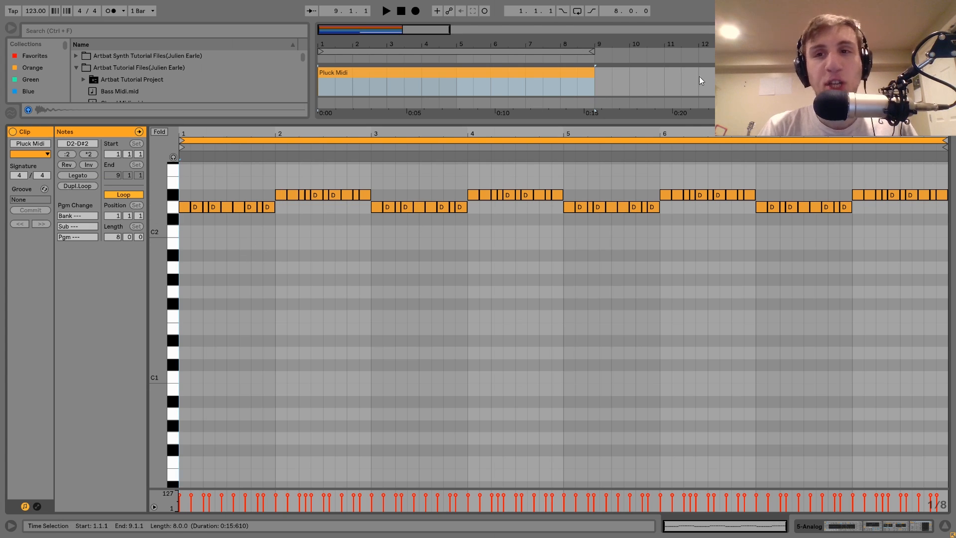
# Listen to the full mix and bring the pluck track's Analog synth into view
pyautogui.press('space')
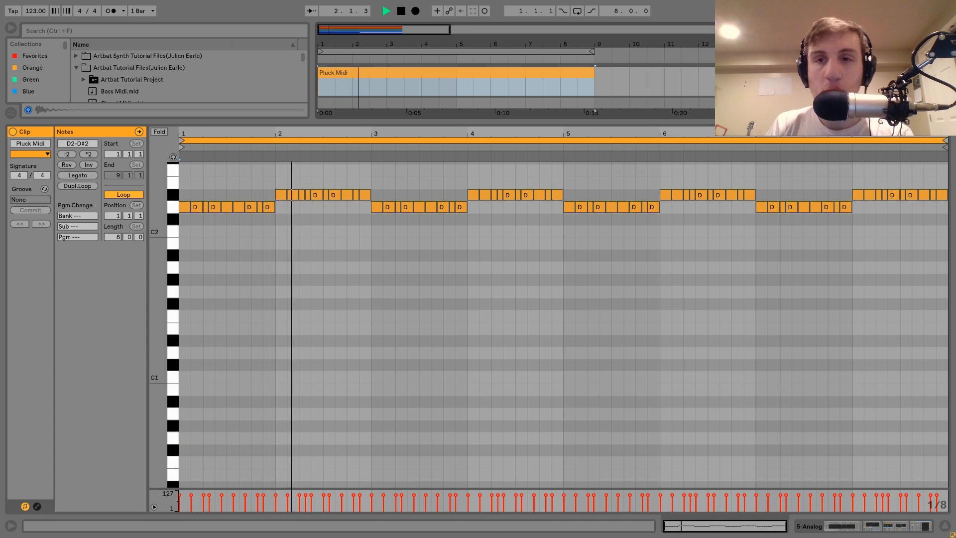
pyautogui.hotkey('shift', 'Tab')
pyautogui.press('space')
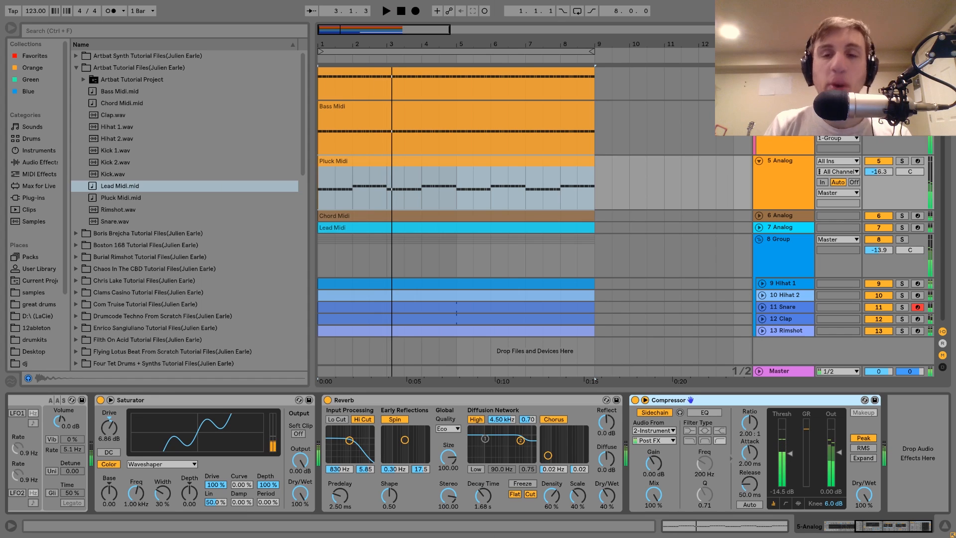
pyautogui.scroll(5, 414, 420)
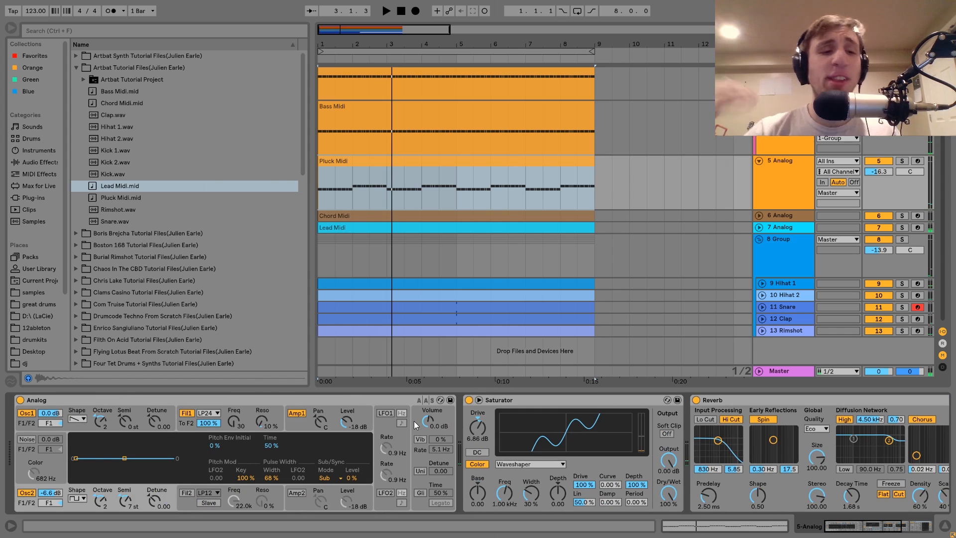
# Solo the pluck track, review its Analog oscillators 1 and 2 and the filter 1 envelope, and listen to the pluck
pyautogui.click(902, 161)
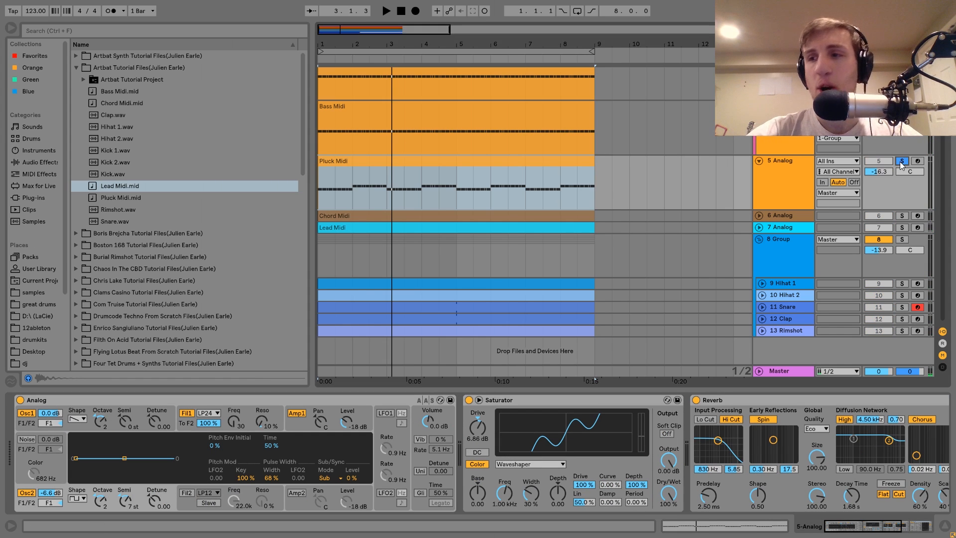
pyautogui.click(71, 429)
pyautogui.click(82, 506)
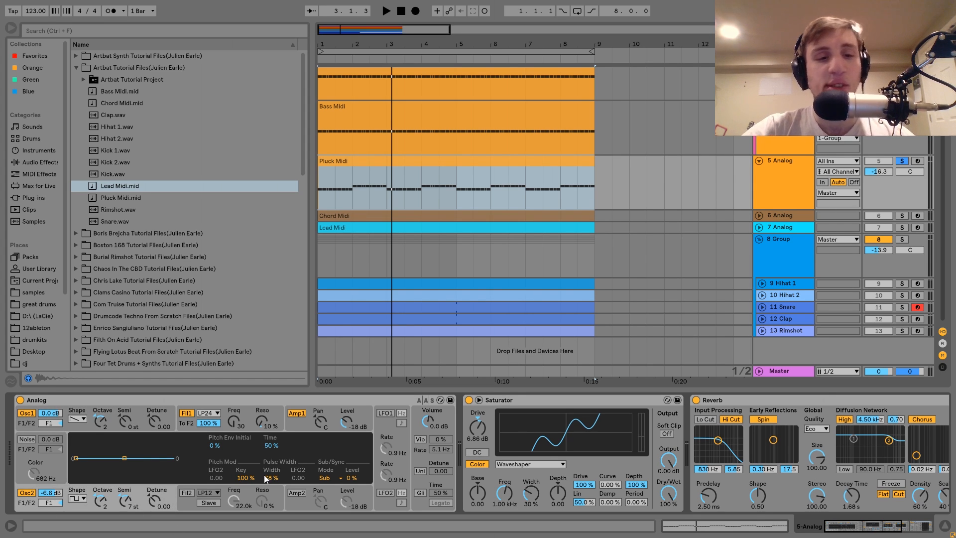
pyautogui.click(185, 425)
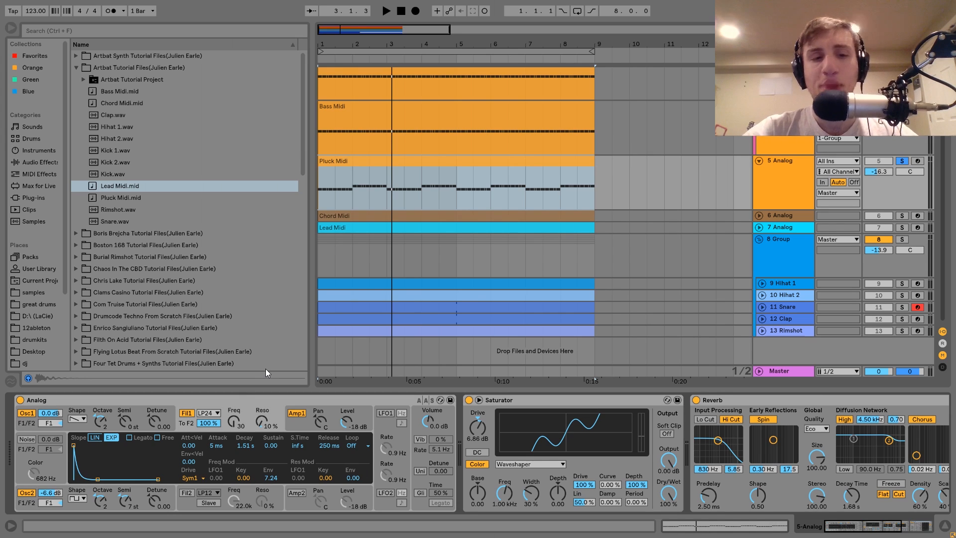
pyautogui.press('space')
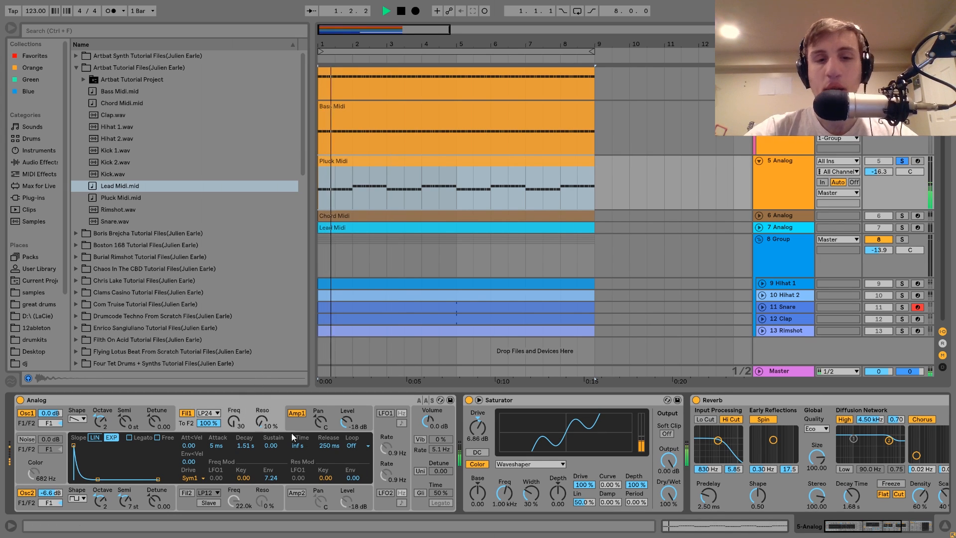
# Listen to the pluck with the Saturator bypassed and re-enabled, and examine the Reverb and sidechained Compressor after it
pyautogui.scroll(-3, 311, 439)
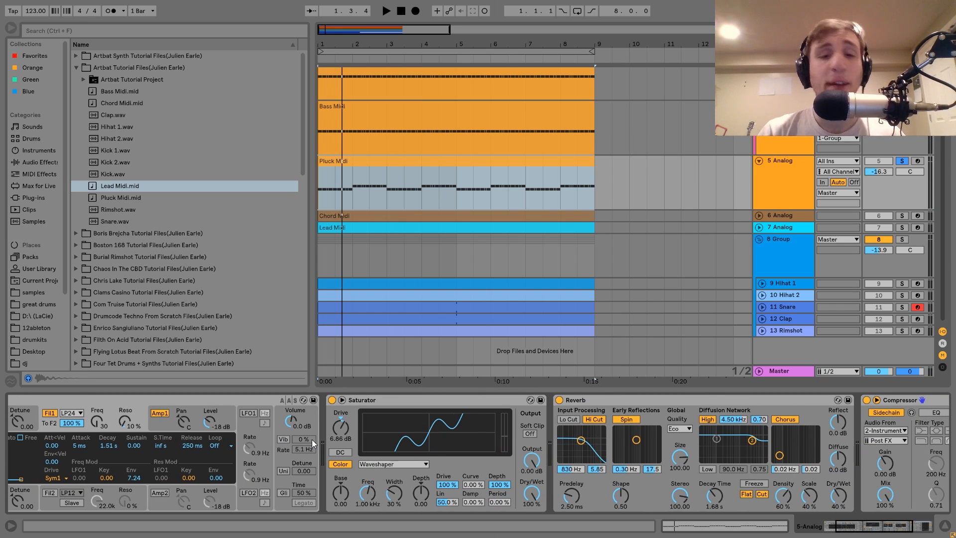
pyautogui.click(332, 400)
pyautogui.press('space')
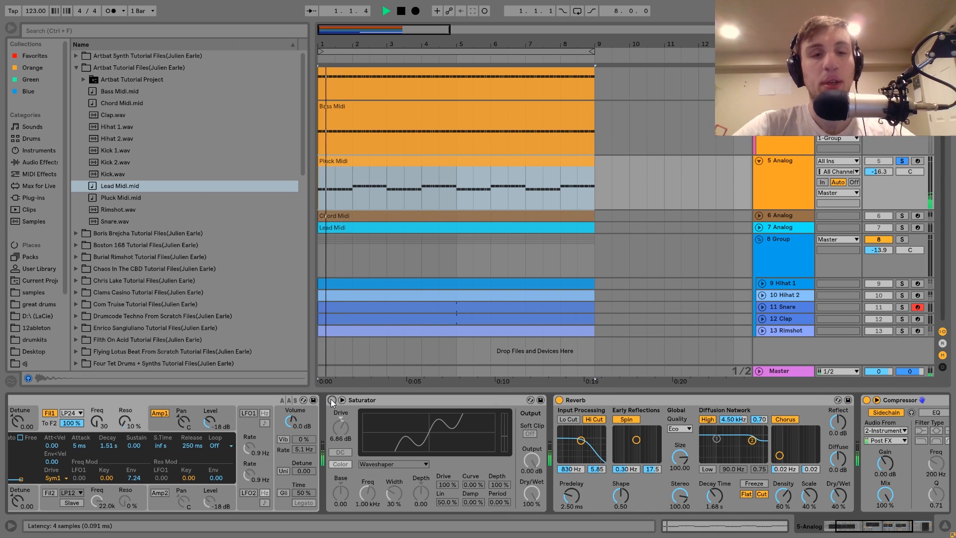
pyautogui.click(332, 400)
pyautogui.scroll(-1, 423, 416)
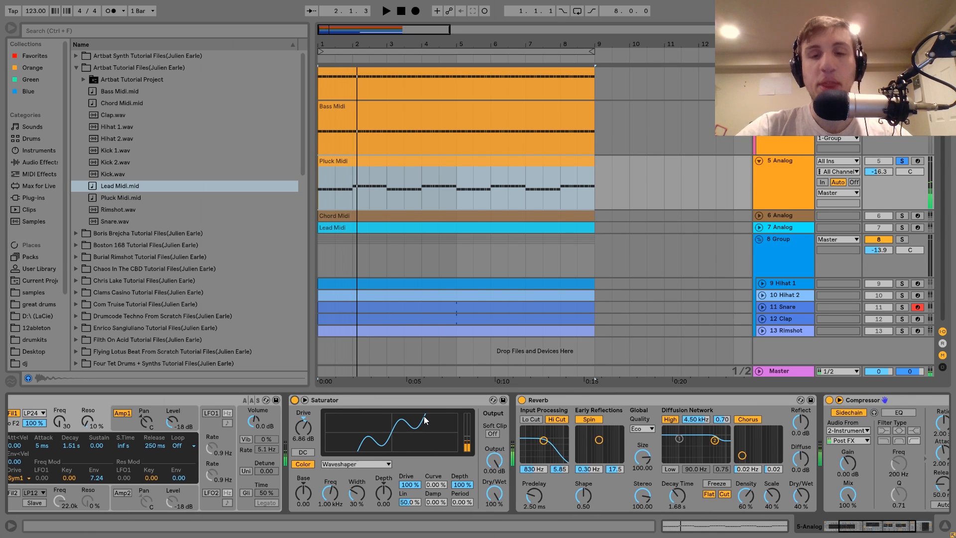
pyautogui.scroll(-5, 423, 416)
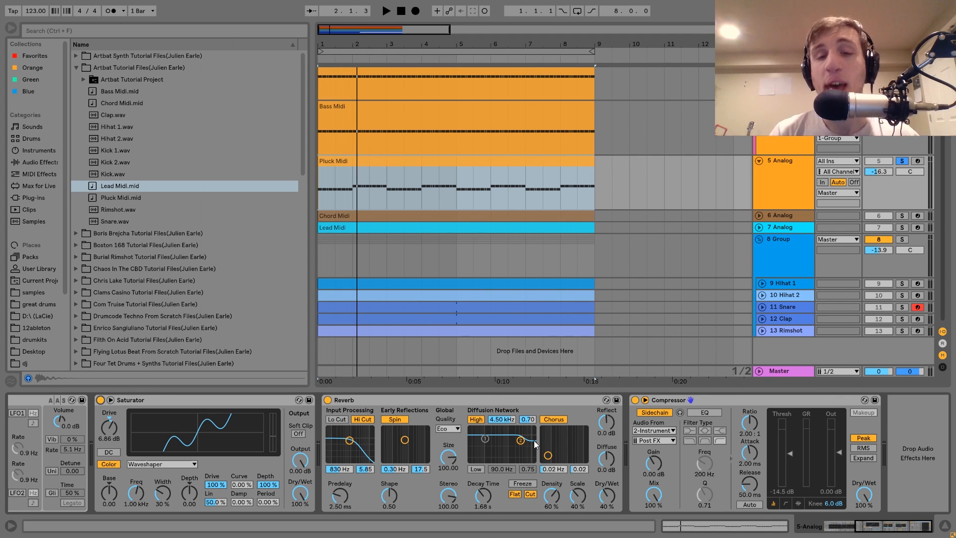
# Unfold and solo the chord track (6 Analog), select its Chord Midi clip and listen to it
pyautogui.click(784, 217)
pyautogui.click(759, 215)
pyautogui.click(901, 217)
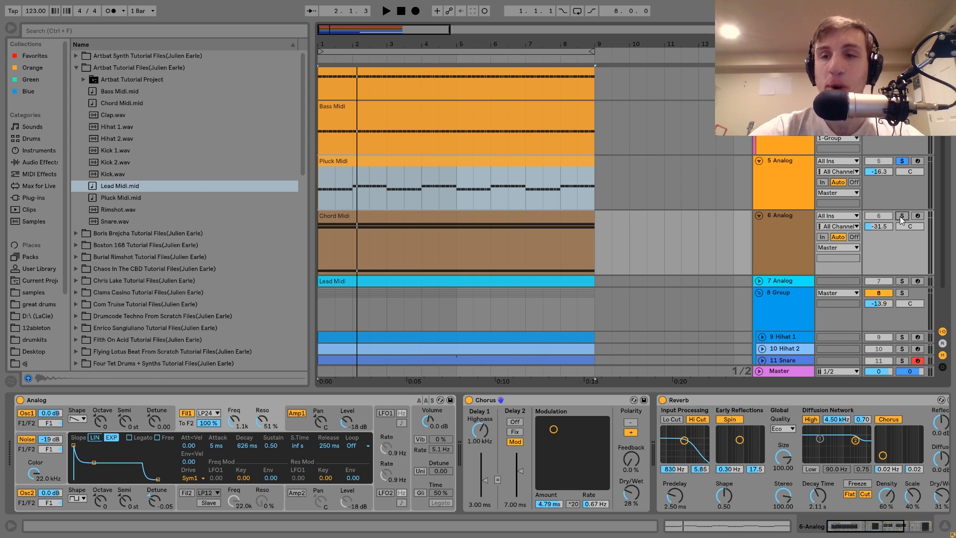
pyautogui.click(535, 217)
pyautogui.press('space')
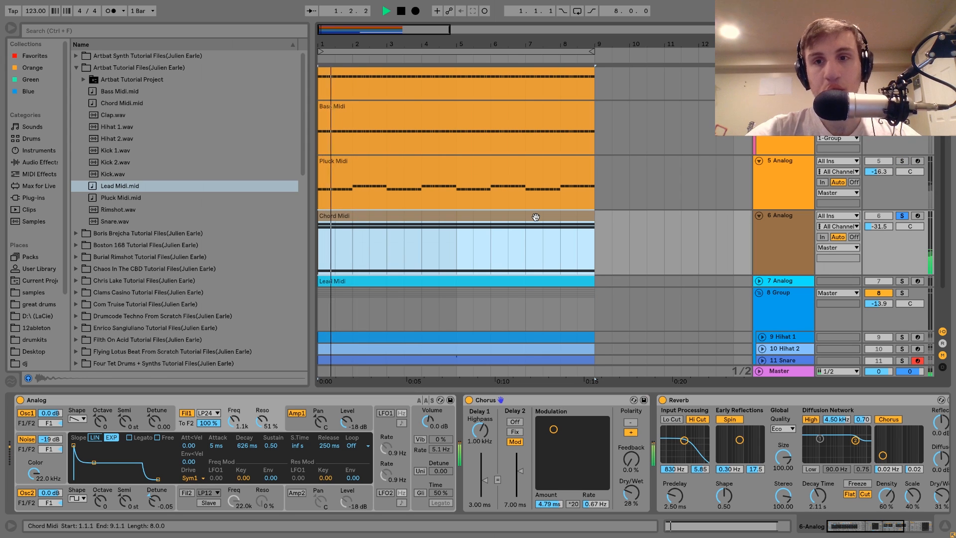
pyautogui.press('space')
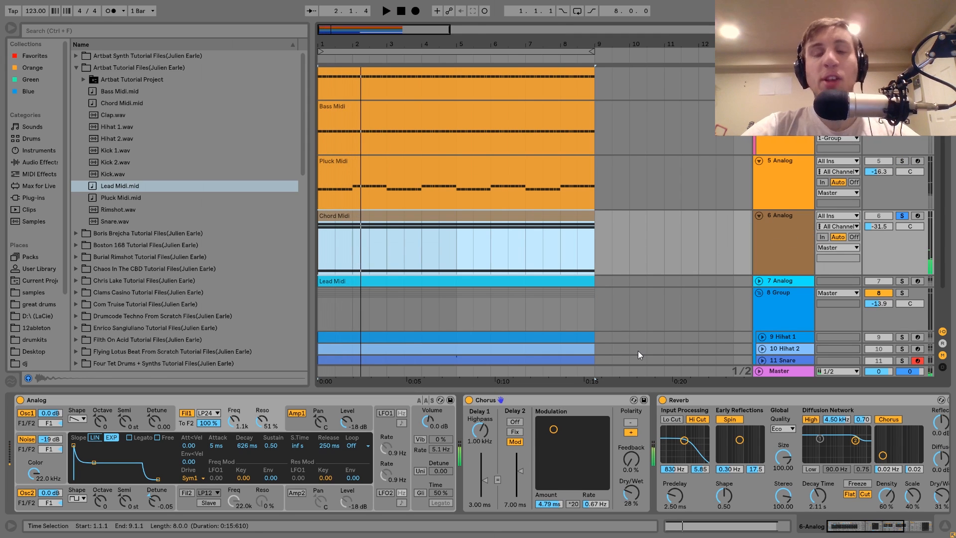
# Open the Chord Midi clip's notes, show the wider pitch range and select the long G3 note
pyautogui.doubleClick(470, 222)
pyautogui.moveTo(154, 348); pyautogui.dragTo(189, 349)
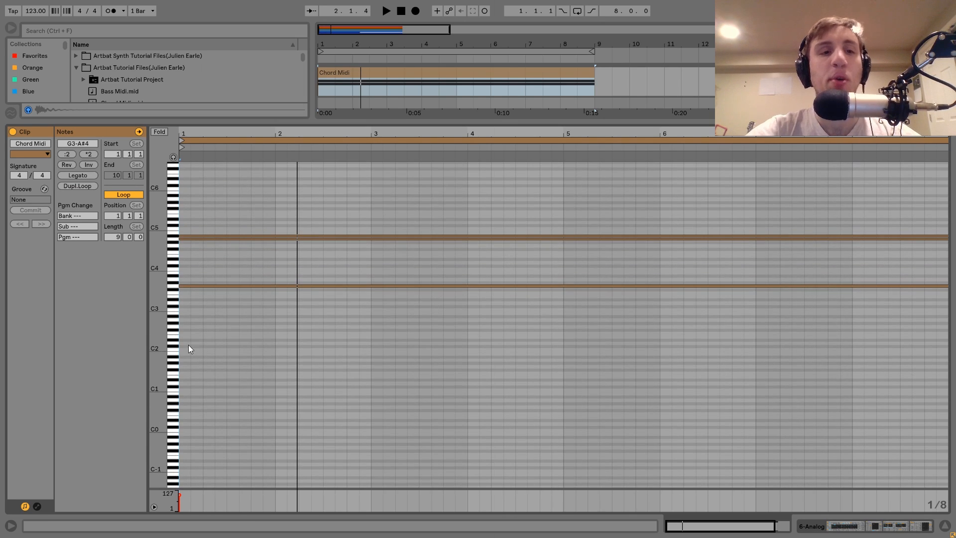
pyautogui.click(187, 286)
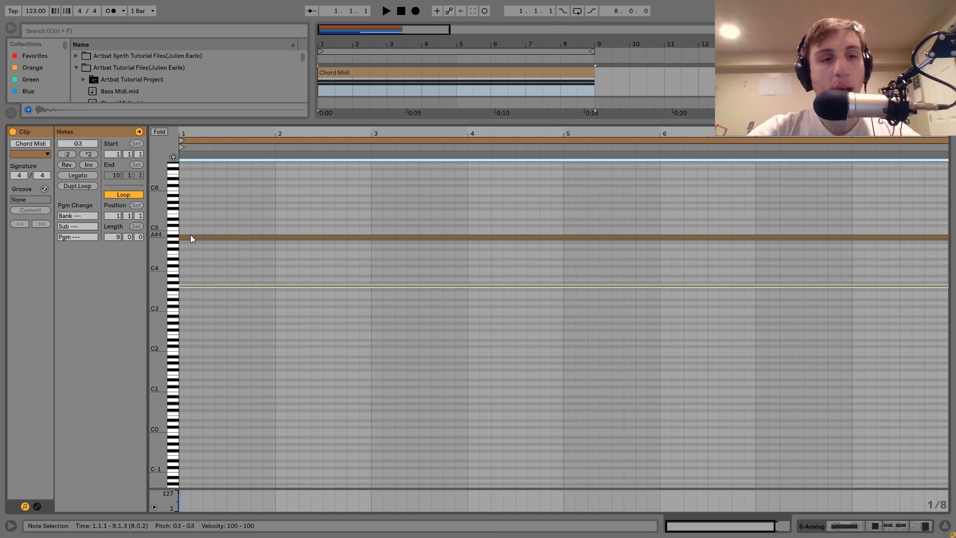
# Try the chord's A4 and A#4 notes one octave lower, return them to their octave and play the chord
pyautogui.moveTo(224, 191); pyautogui.dragTo(243, 249)
pyautogui.hotkey('shift', 'Down')
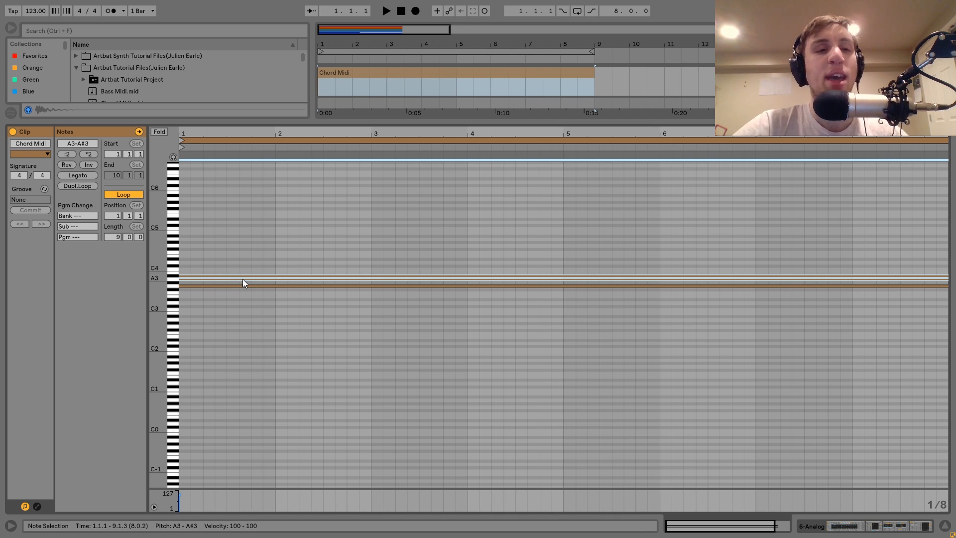
pyautogui.hotkey('shift', 'Up')
pyautogui.press('space')
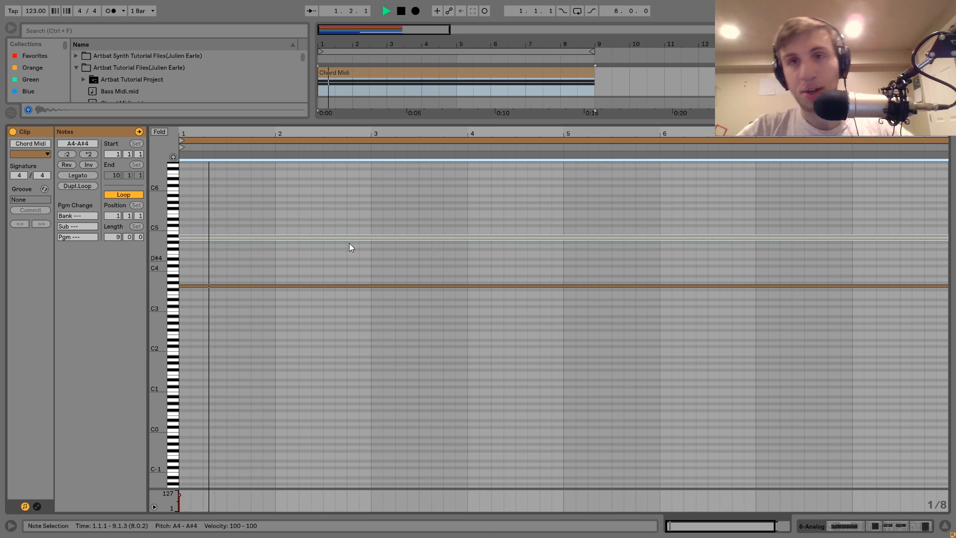
# Select the chord's A4 note, toggle its activation and compare the sound of the chord
pyautogui.click(262, 237)
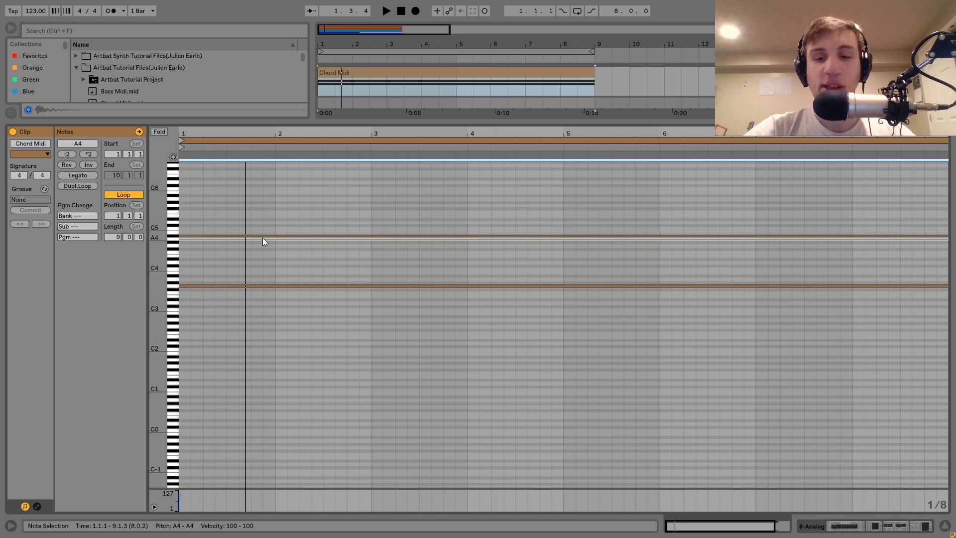
pyautogui.press('space')
pyautogui.press('space')
pyautogui.press('0')
pyautogui.press('space')
pyautogui.press('space')
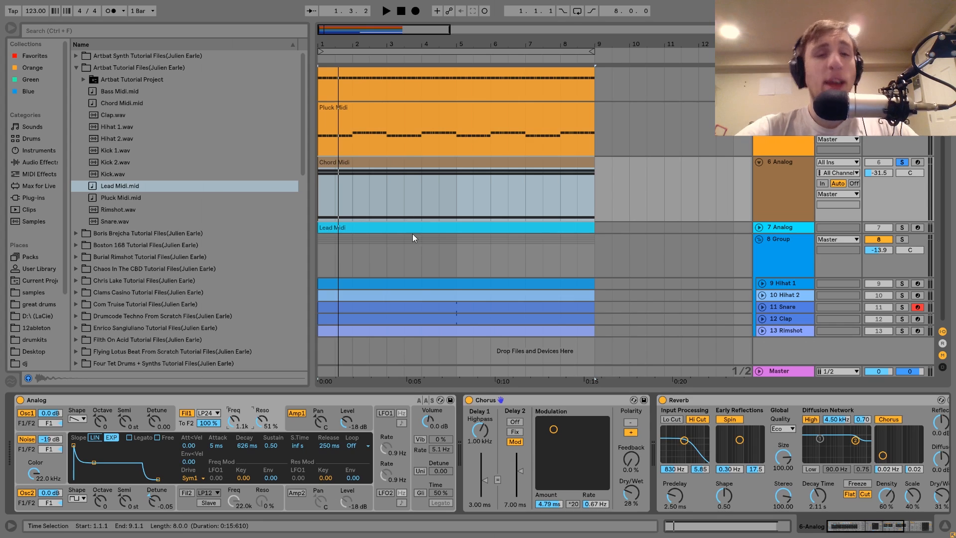
# Review the chord track's Analog oscillators 1 and 2 and filter 1 settings while listening to the chord
pyautogui.click(387, 169)
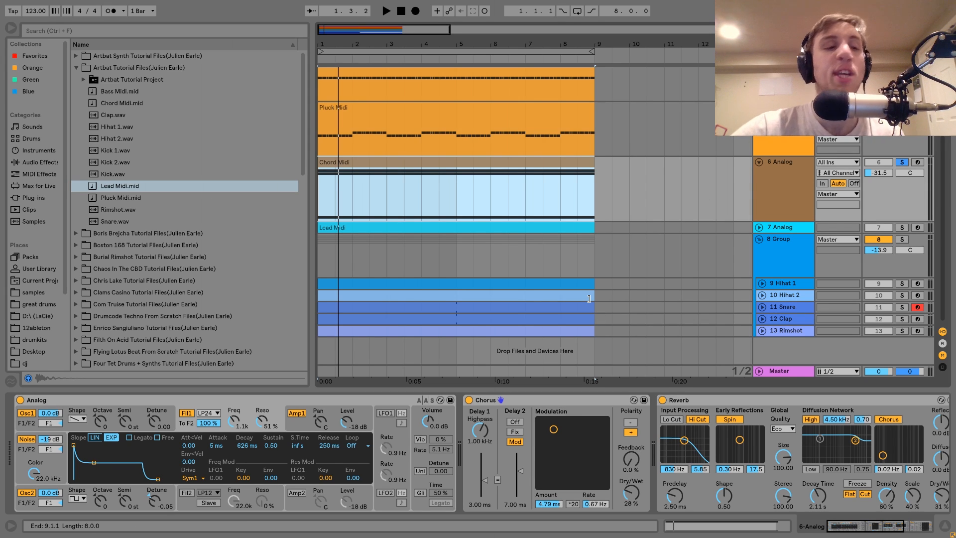
pyautogui.click(77, 426)
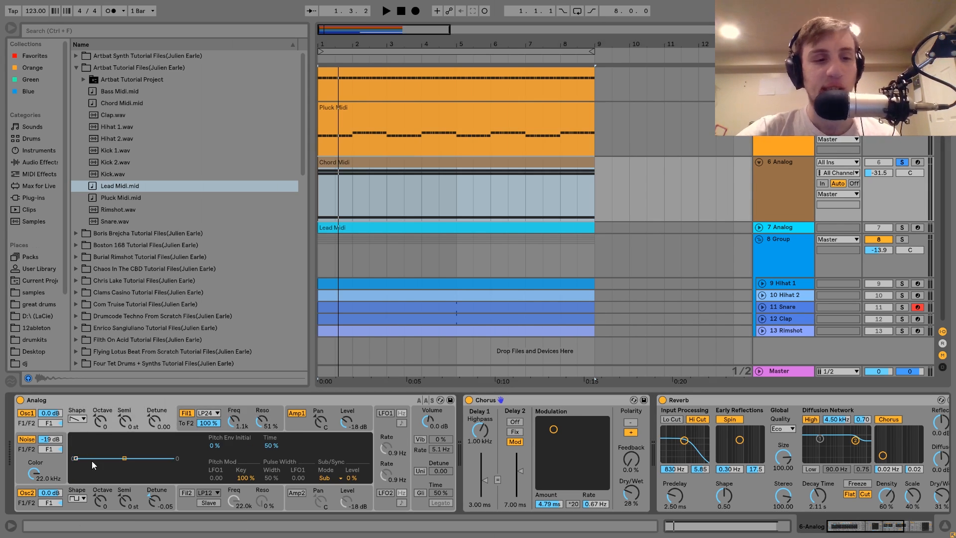
pyautogui.click(96, 486)
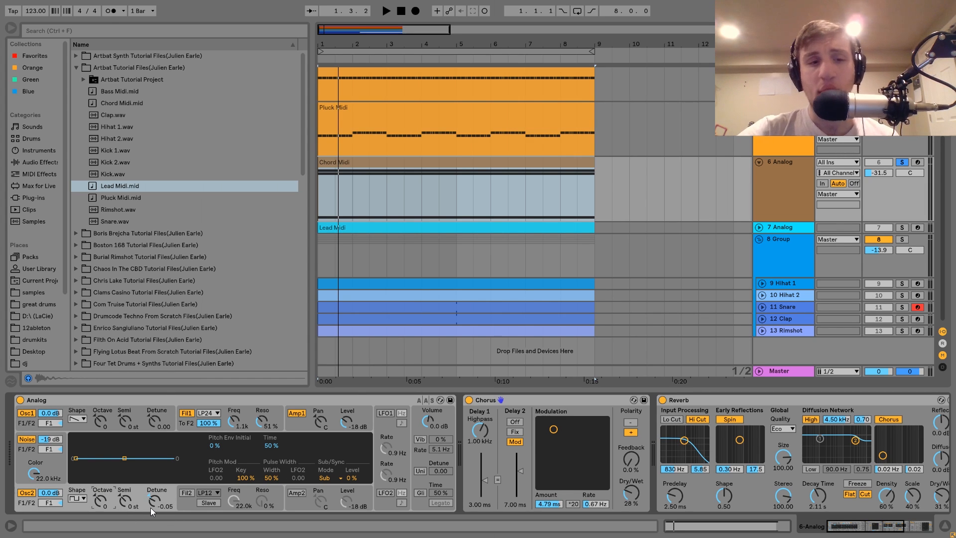
pyautogui.click(185, 423)
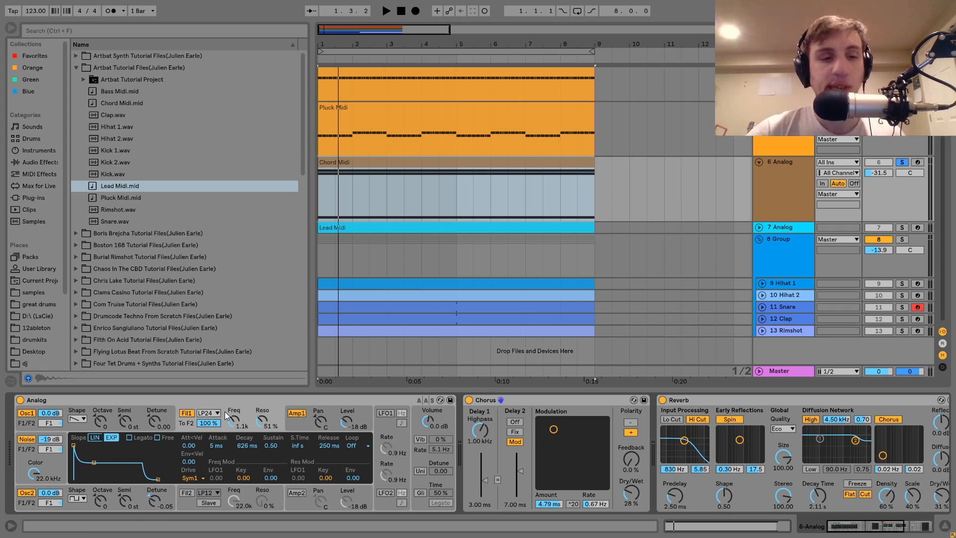
pyautogui.press('space')
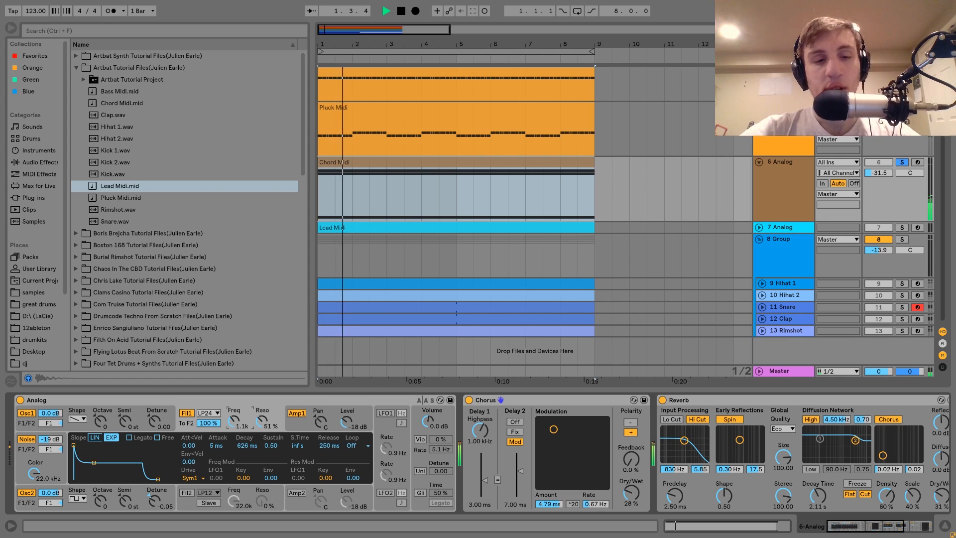
pyautogui.click(229, 425)
pyautogui.press('space')
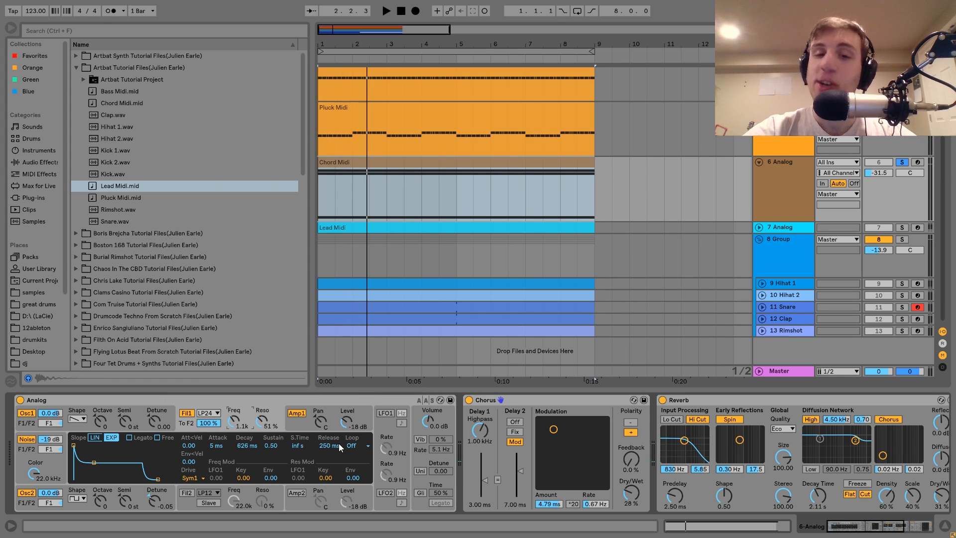
# Listen to the chord while examining its Chorus, Reverb and sidechained Compressor
pyautogui.hscroll(1, 338, 445)
pyautogui.hscroll(10, 339, 446)
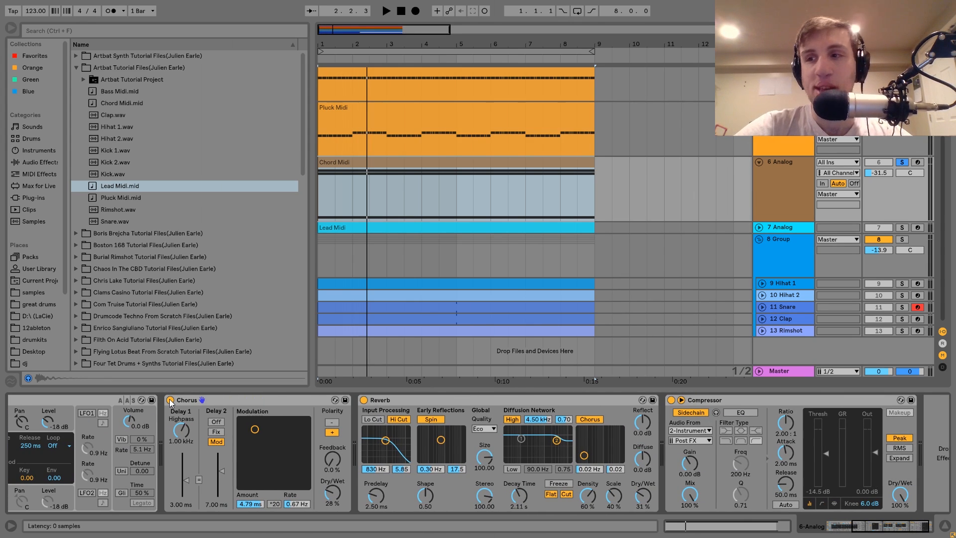
pyautogui.press('space')
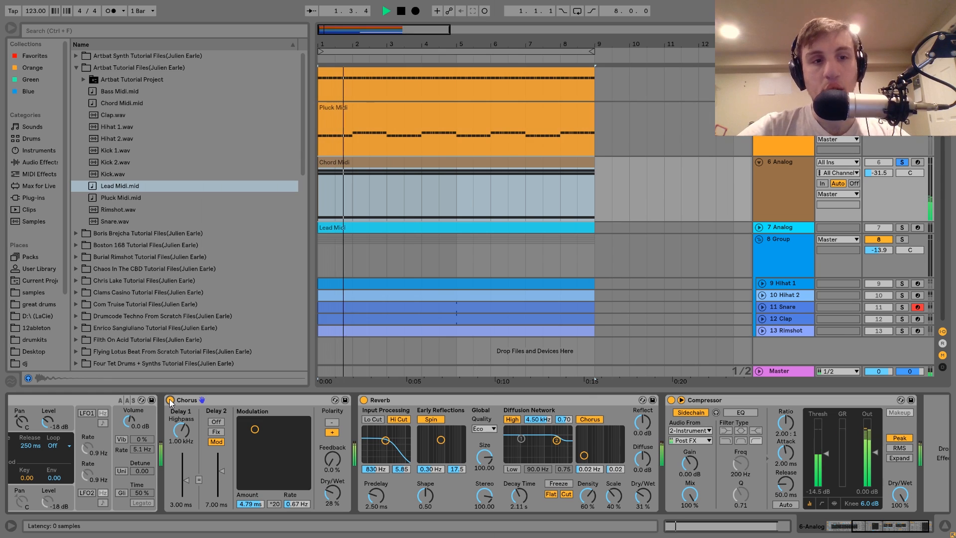
pyautogui.press('space')
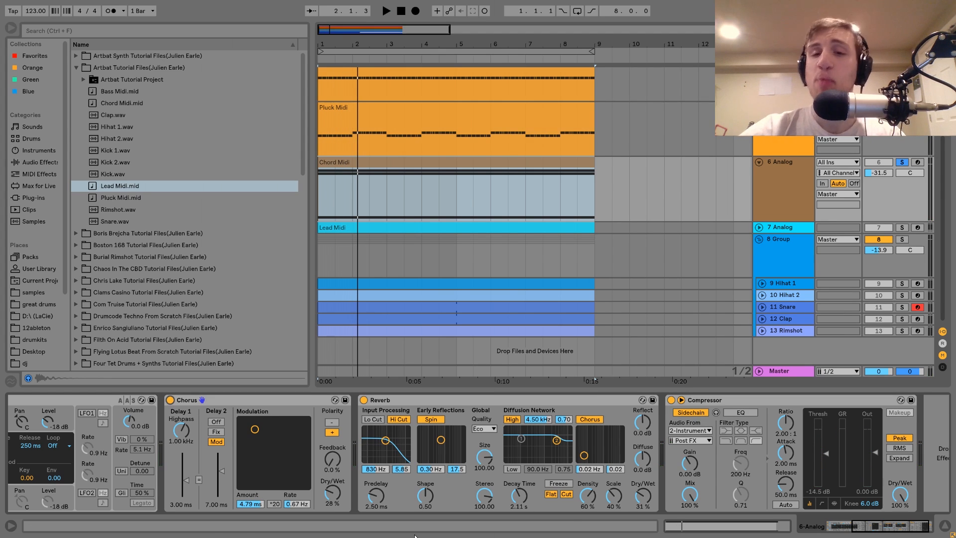
pyautogui.hscroll(2, 715, 480)
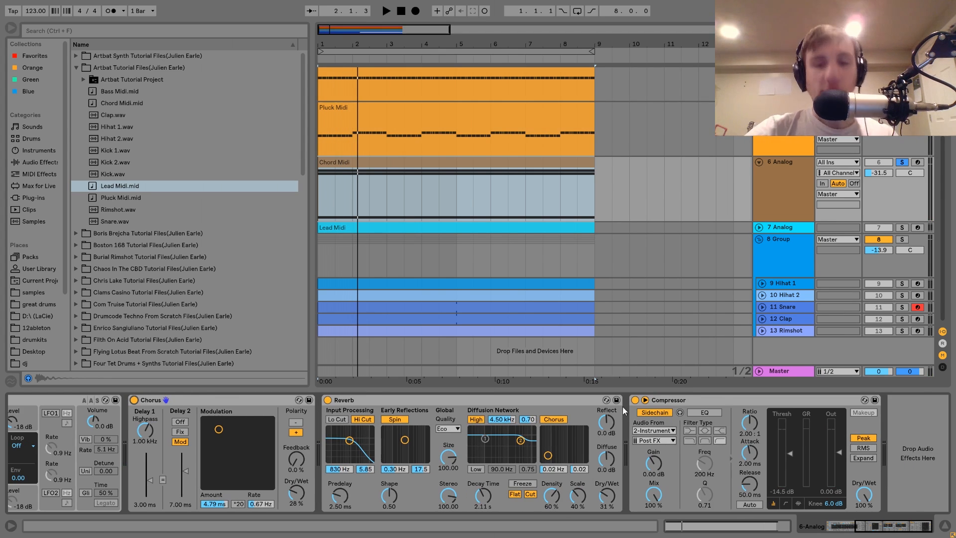
pyautogui.click(680, 402)
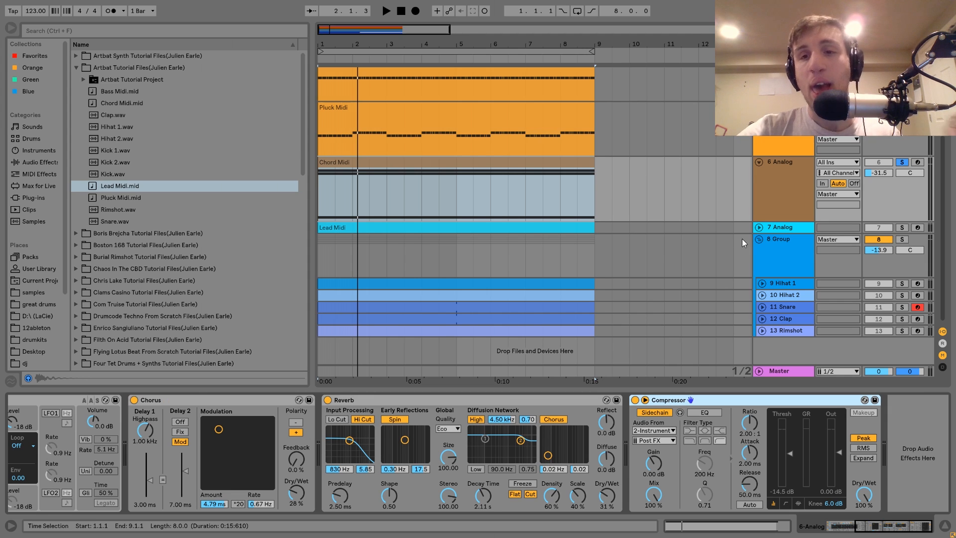
# Unfold and solo the lead track (7 Analog), listen to it from bar 2 and show its Analog synth
pyautogui.click(759, 227)
pyautogui.click(778, 231)
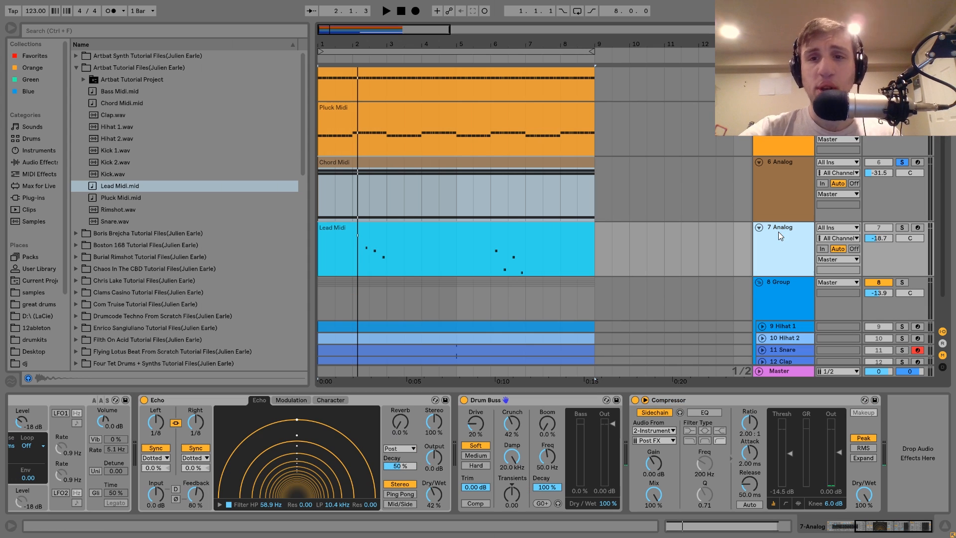
pyautogui.click(902, 228)
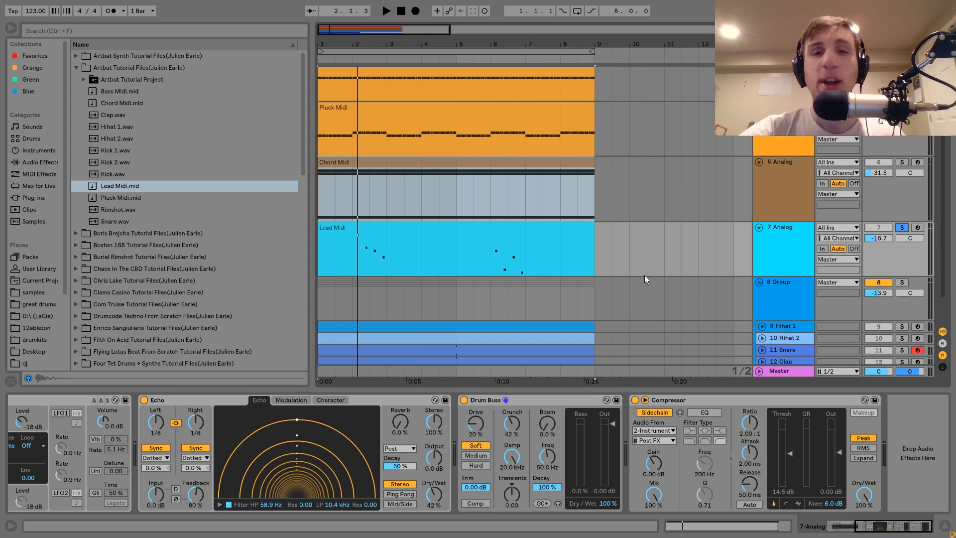
pyautogui.click(348, 262)
pyautogui.press('space')
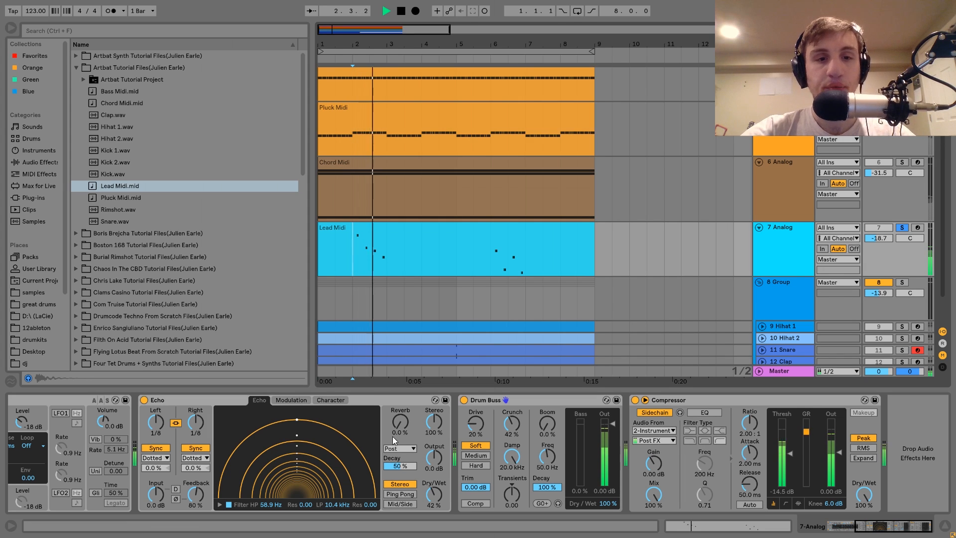
pyautogui.scroll(3, 389, 428)
pyautogui.press('space')
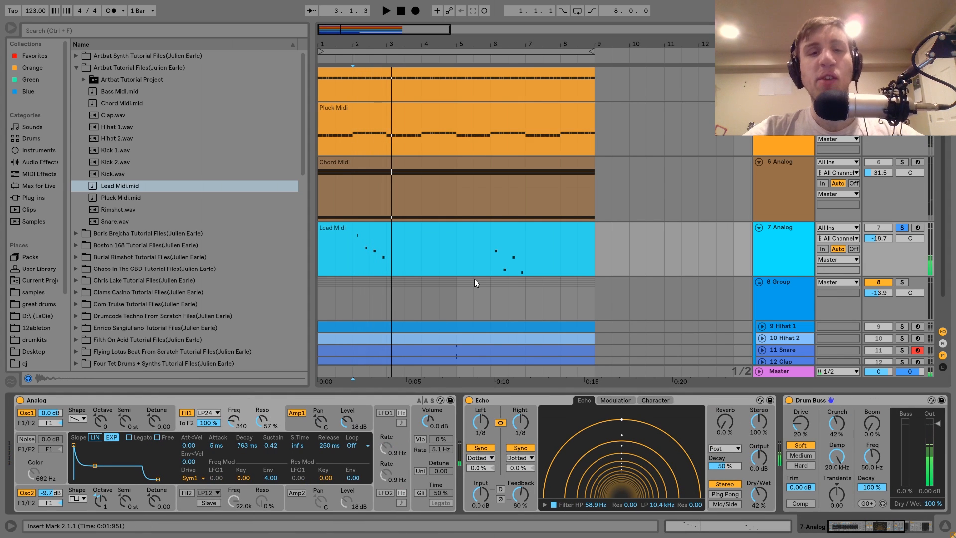
# Examine the notes of the Lead Midi clip, return to its devices, unsolo the lead and start playback
pyautogui.click(474, 242)
pyautogui.doubleClick(475, 242)
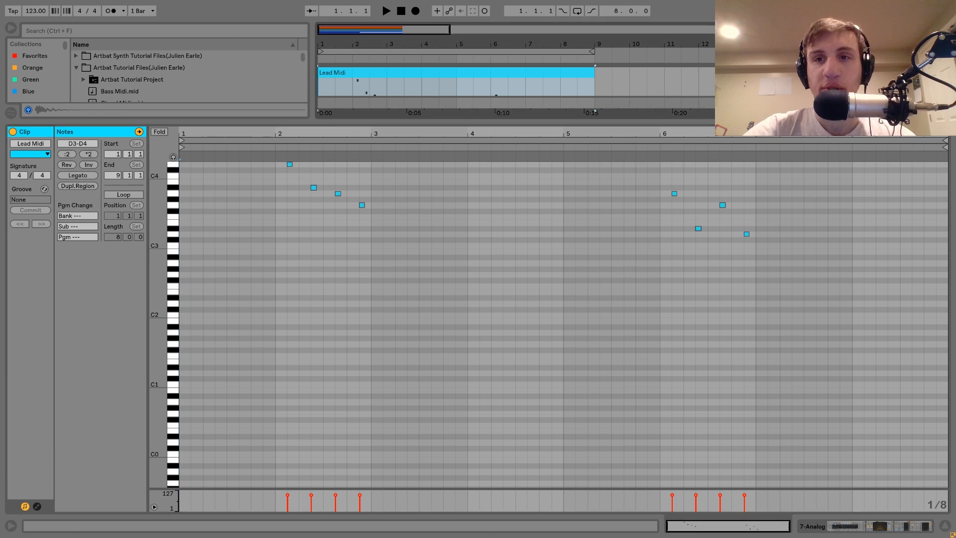
pyautogui.hotkey('shift', 'Tab')
pyautogui.press('space')
pyautogui.click(901, 185)
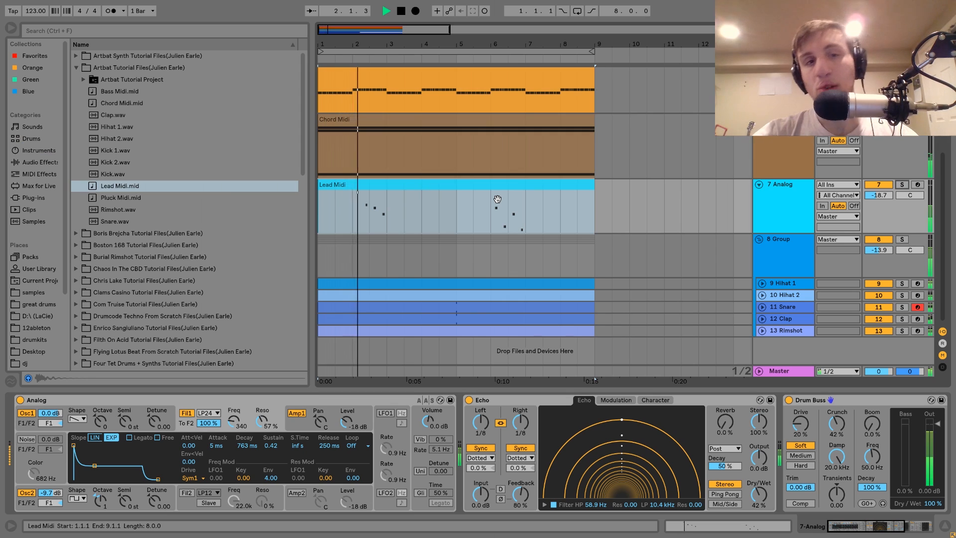
# Listen to the second lead phrase in the full mix, starting from the middle of bar 5
pyautogui.press('space')
pyautogui.click(478, 220)
pyautogui.press('space')
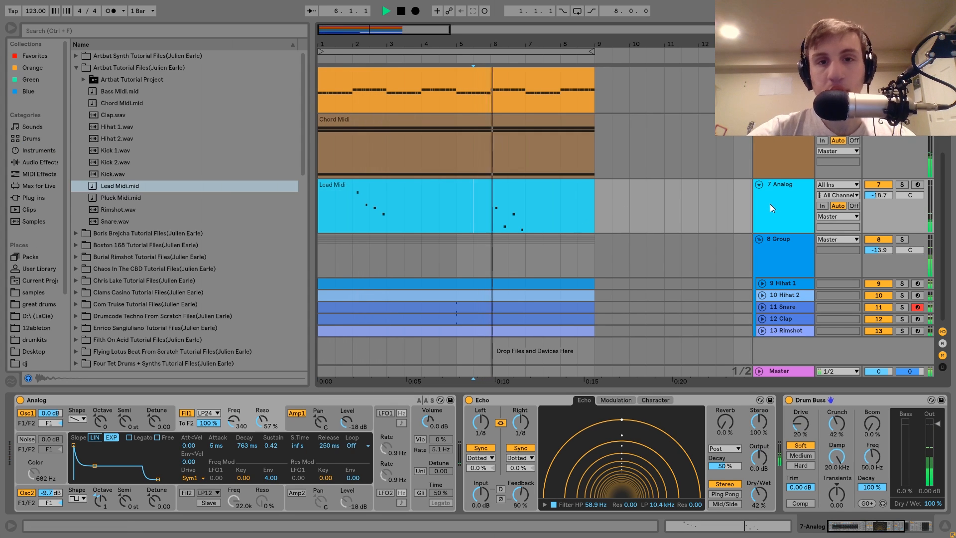
pyautogui.press('space')
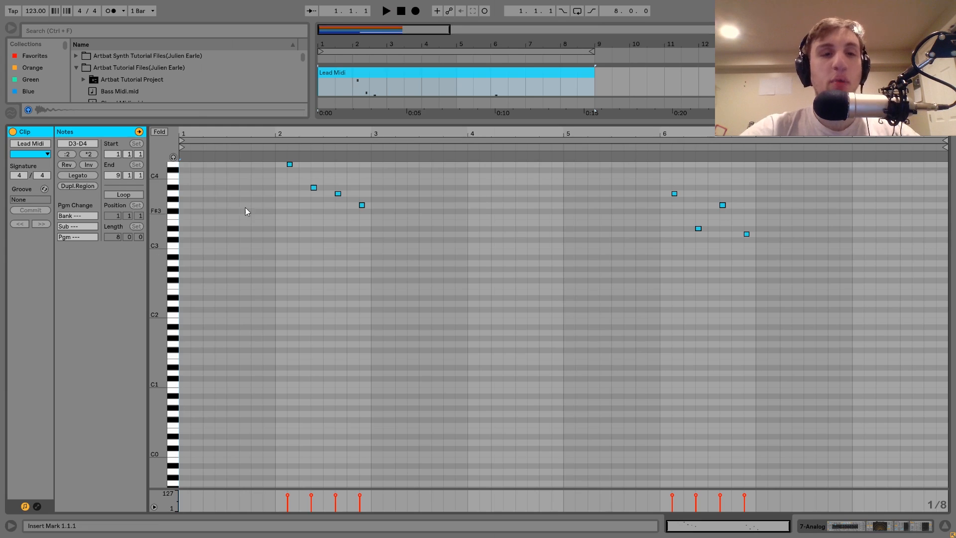
# Try extra D4, C4 and D4 notes in bar 1 of the Lead Midi clip, listen to them and delete them
pyautogui.doubleClick(184, 164)
pyautogui.doubleClick(197, 176)
pyautogui.doubleClick(220, 164)
pyautogui.press('space')
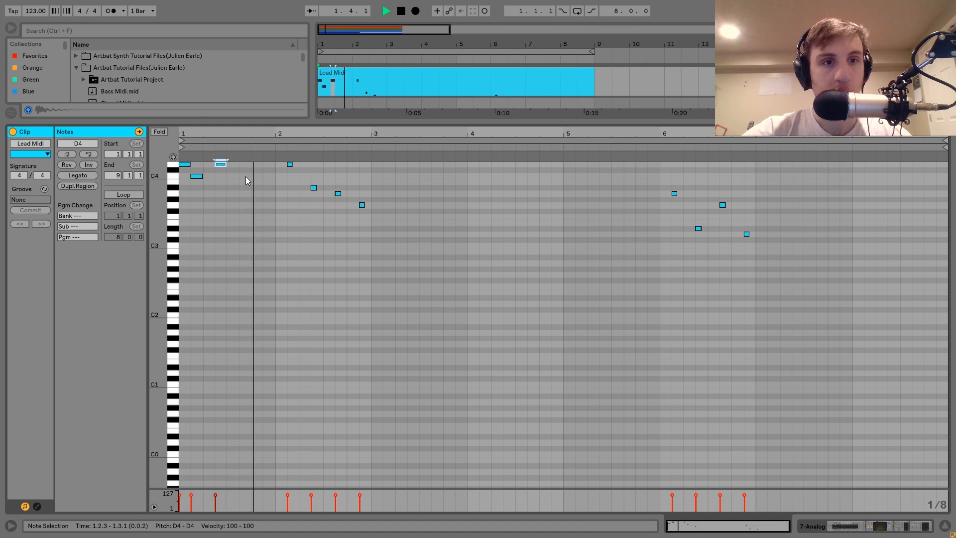
pyautogui.moveTo(268, 175); pyautogui.dragTo(157, 145)
pyautogui.press('Delete')
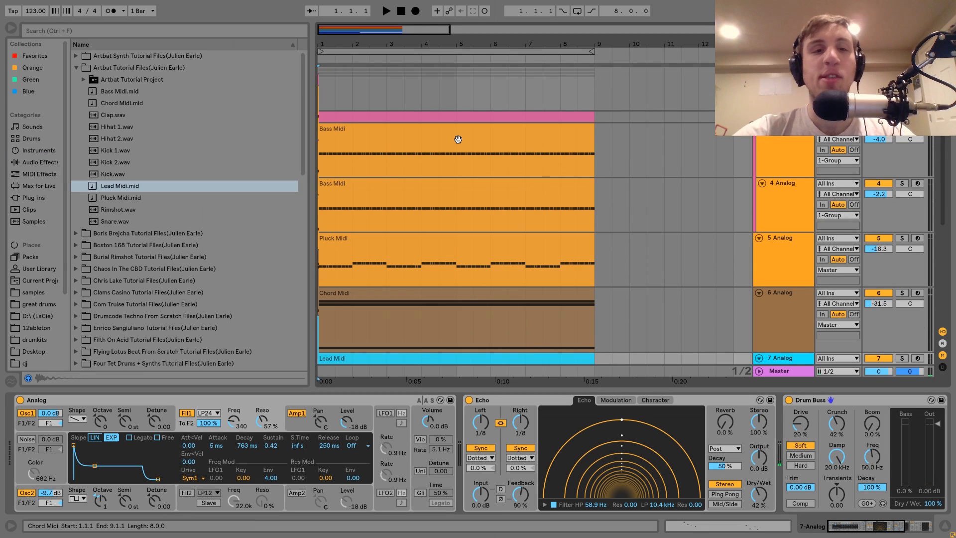
# Play the full mix from the start and from bar 2 to hear the lead's first phrase
pyautogui.press('space')
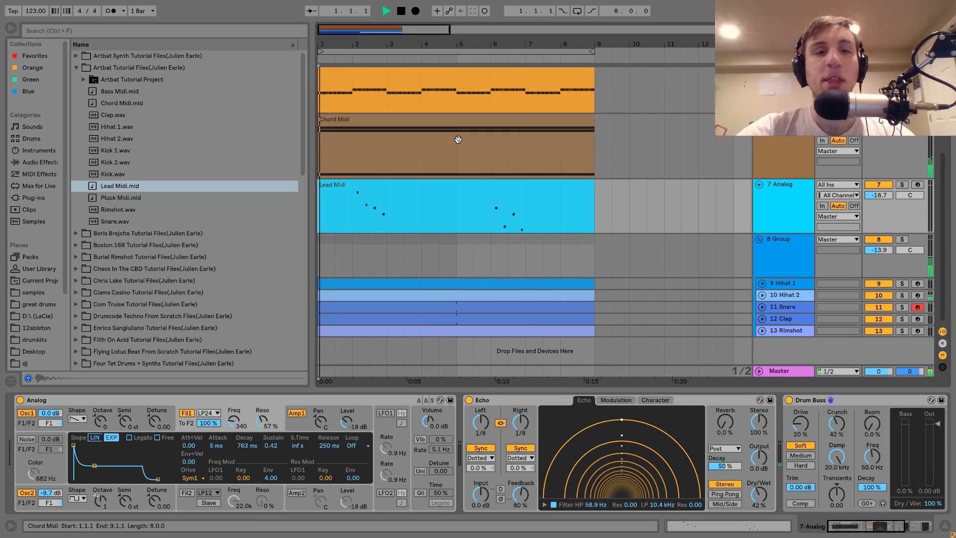
pyautogui.click(412, 189)
pyautogui.click(350, 214)
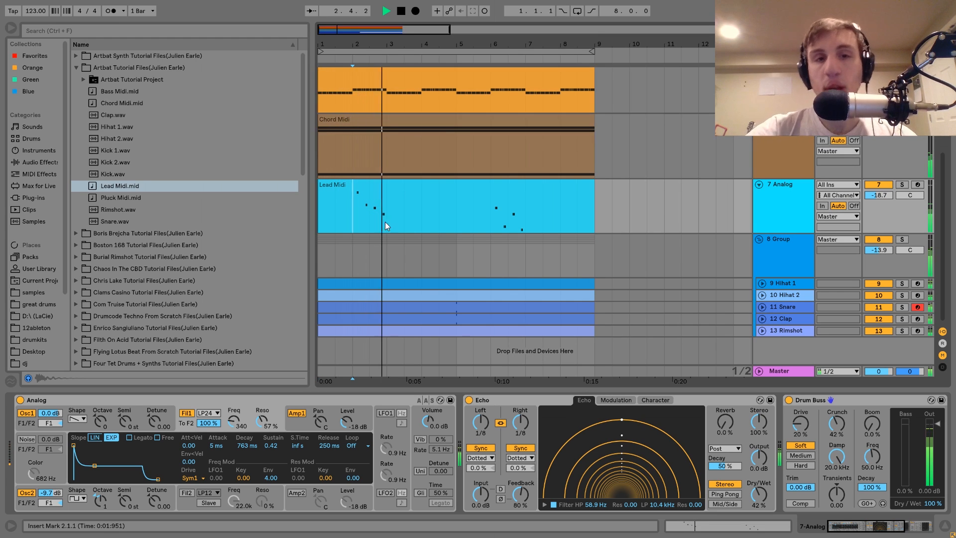
pyautogui.press('space')
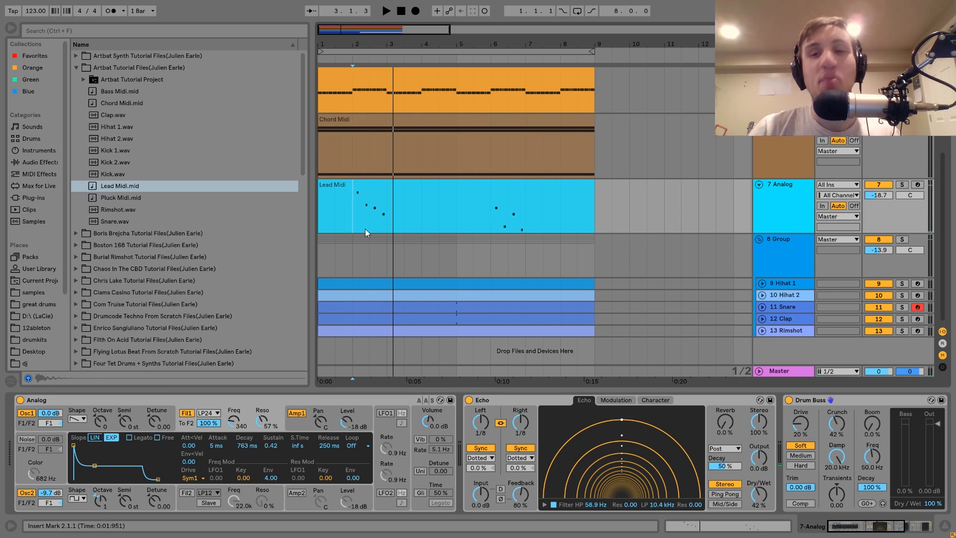
# Solo the lead and review its Analog oscillators, filter 1 and amp 1 envelope while listening briefly
pyautogui.click(904, 185)
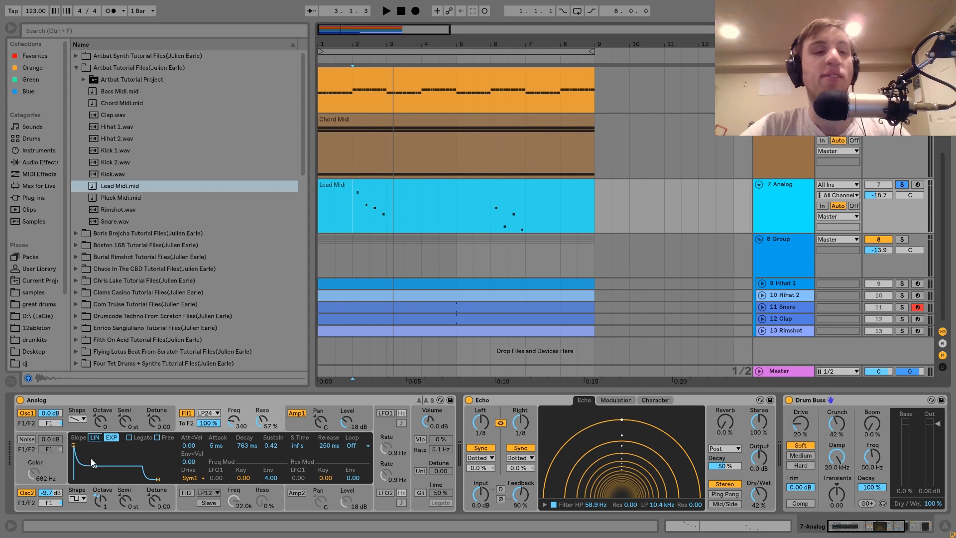
pyautogui.click(74, 427)
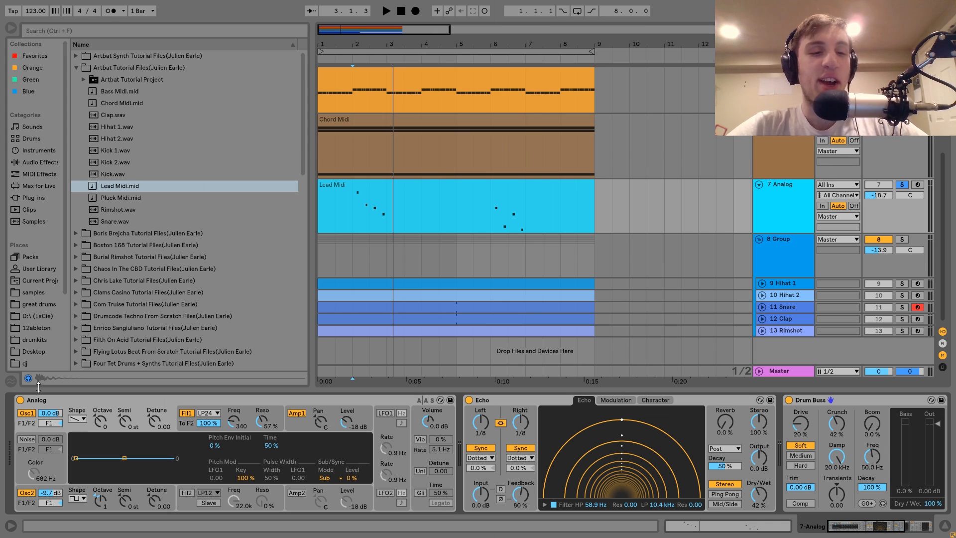
pyautogui.click(103, 490)
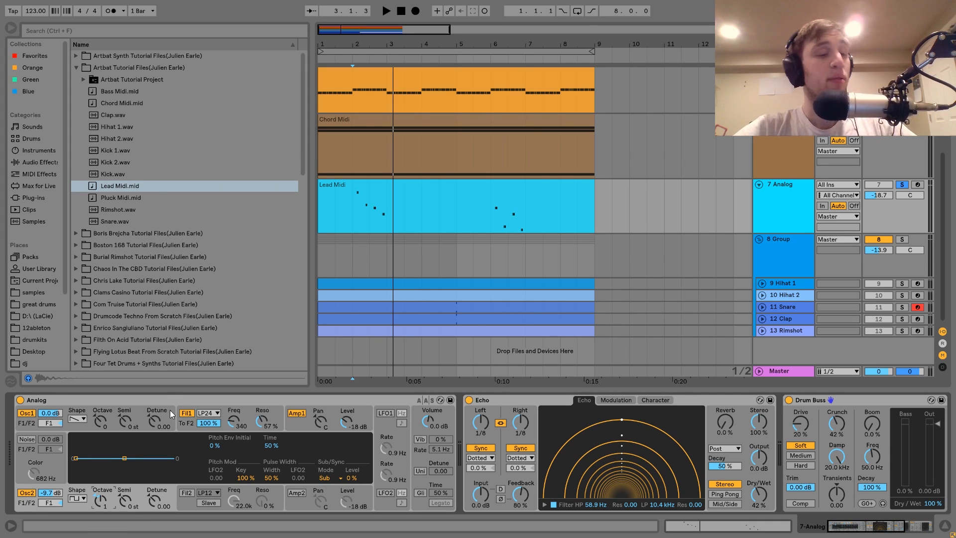
pyautogui.click(186, 422)
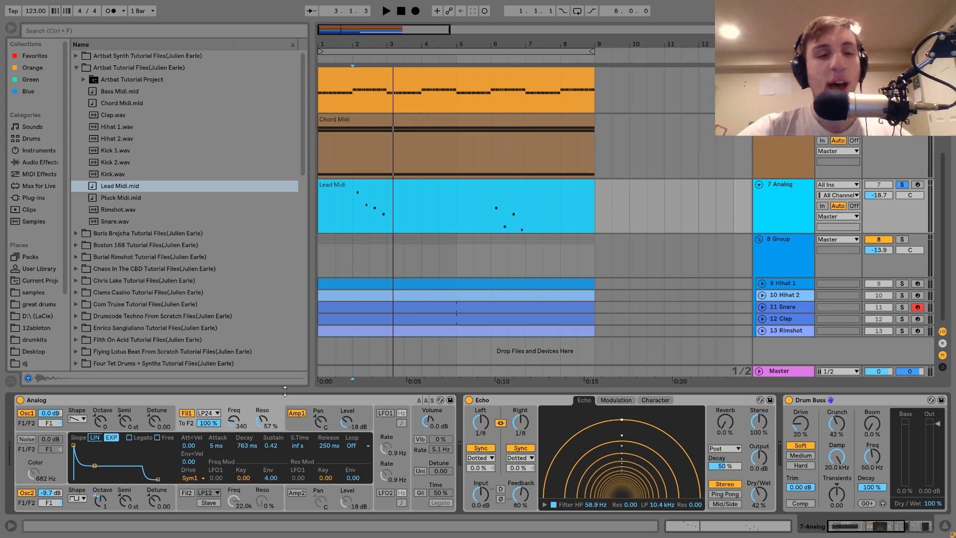
pyautogui.press('space')
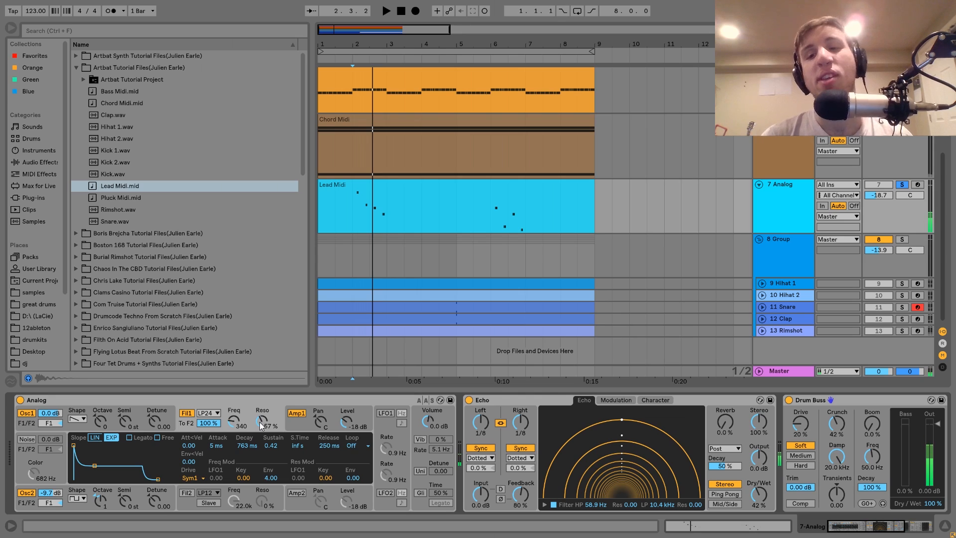
pyautogui.click(290, 423)
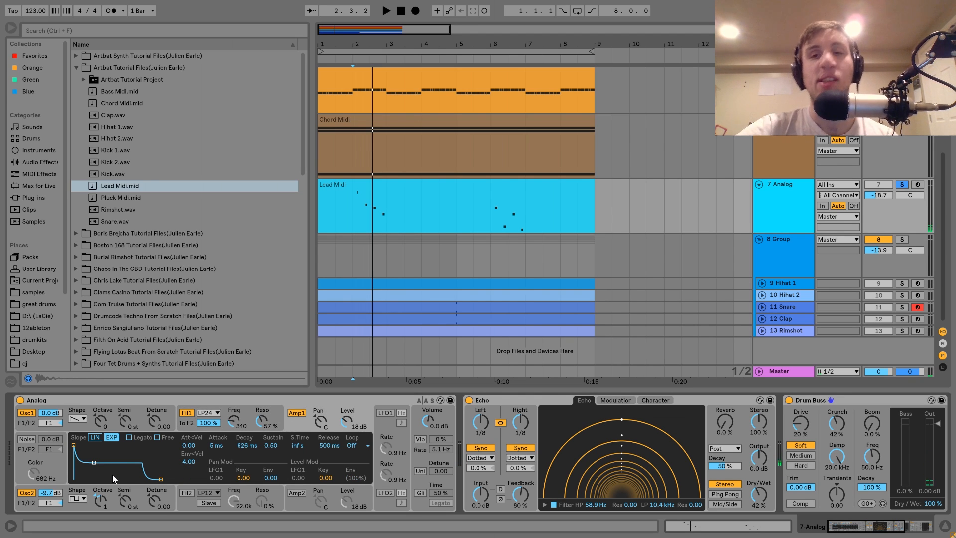
# Examine the lead's Echo settings and listen to the delayed lead from bar 2
pyautogui.scroll(-5, 112, 474)
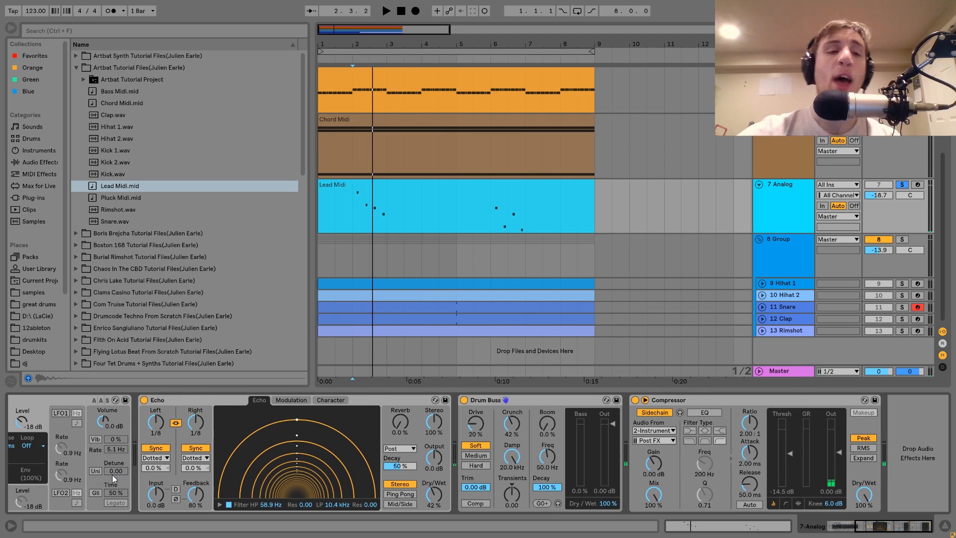
pyautogui.click(190, 402)
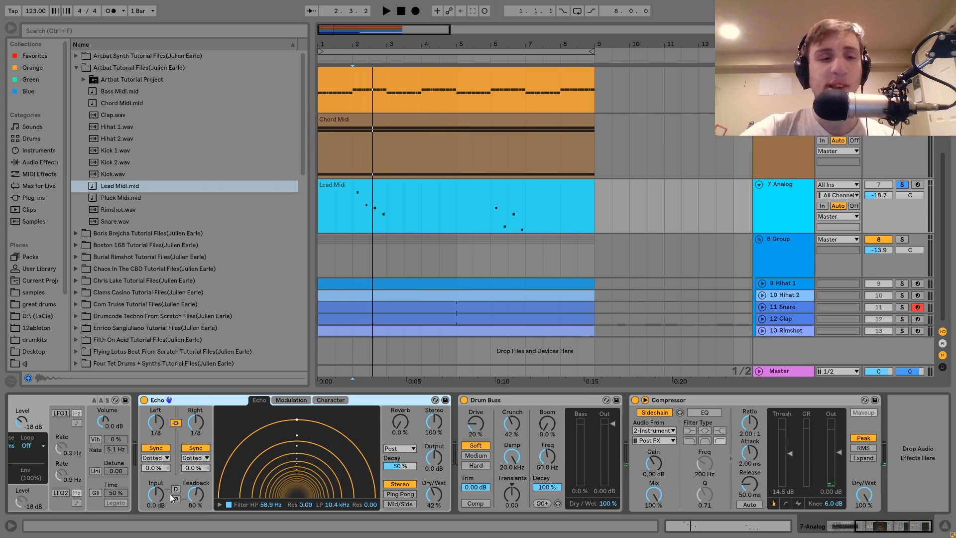
pyautogui.press('space')
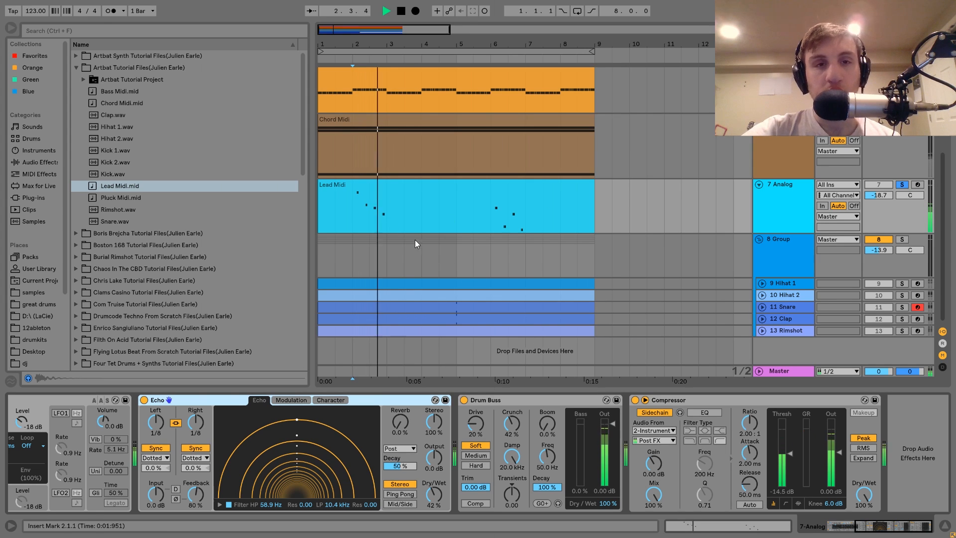
pyautogui.press('space')
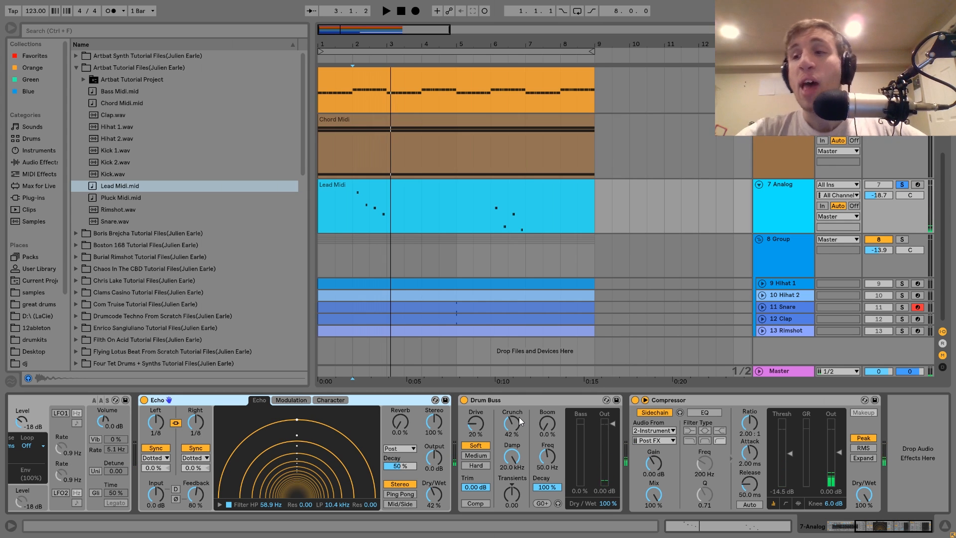
# Compare the lead with Drum Buss off and on, and show its sidechained Compressor
pyautogui.click(501, 403)
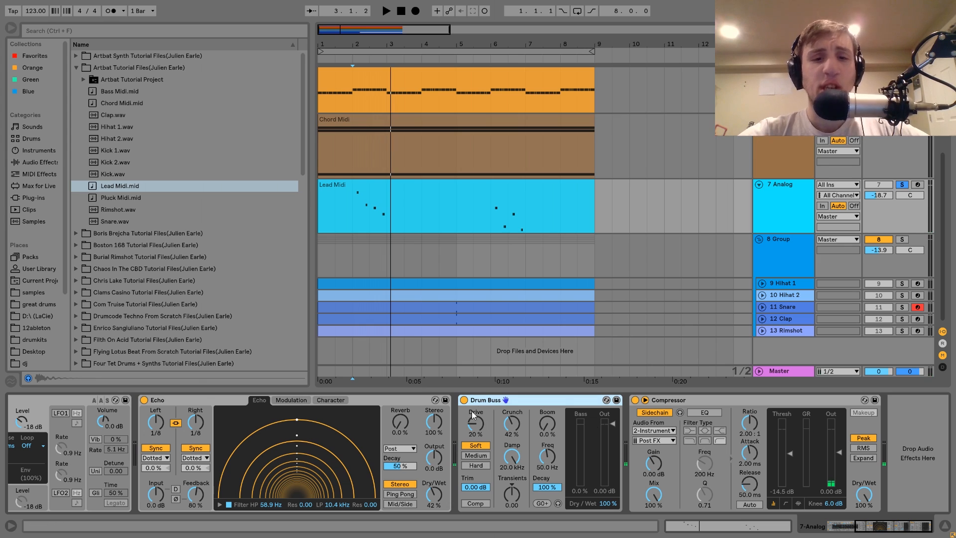
pyautogui.press('space')
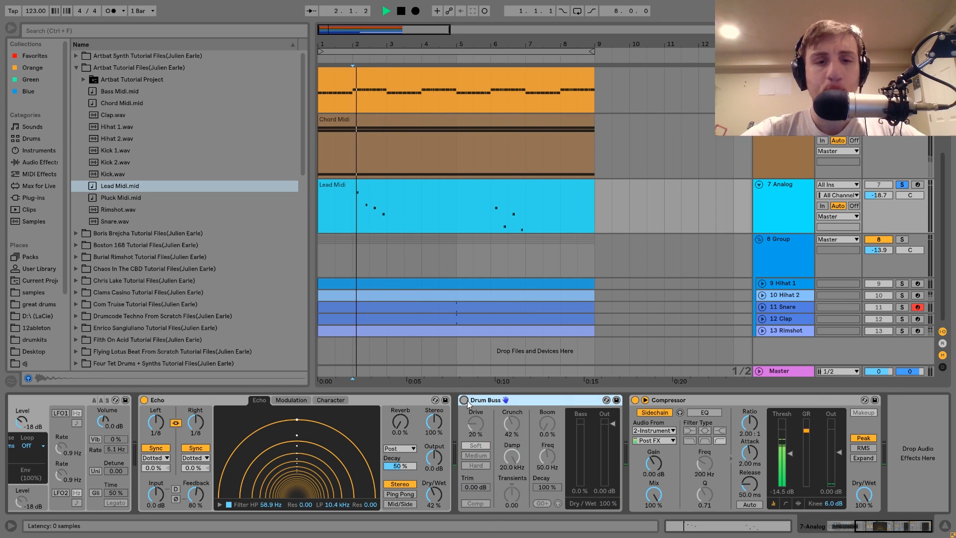
pyautogui.press('space')
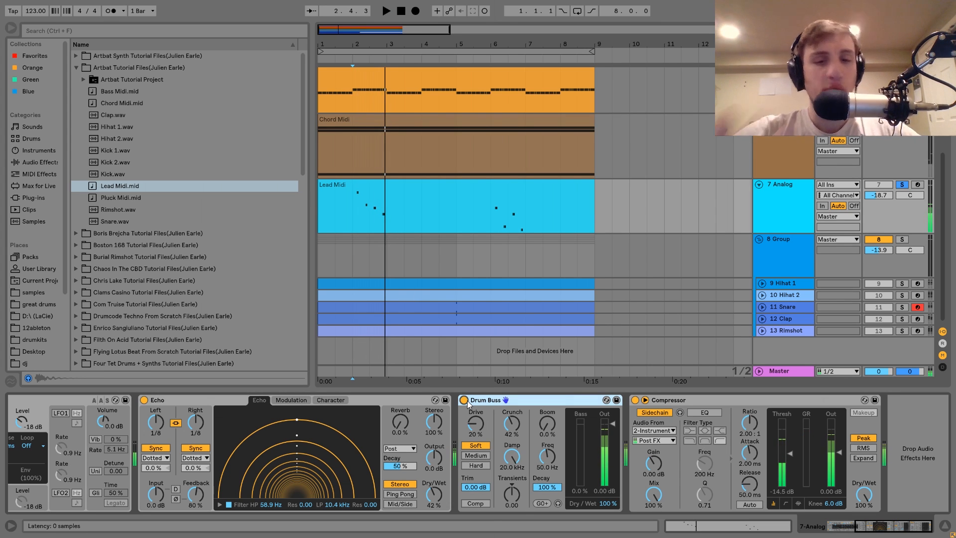
pyautogui.click(672, 401)
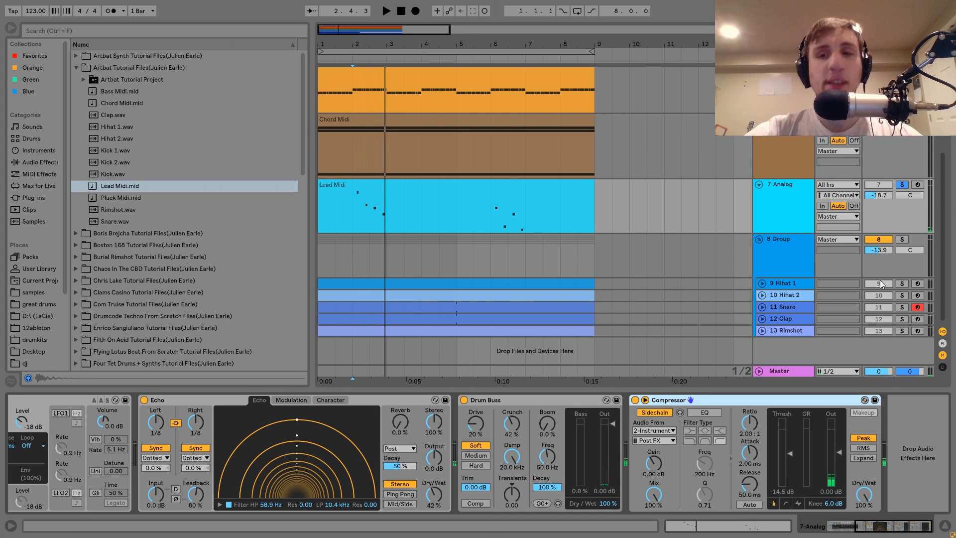
# Solo Hihat 1 and Hihat 2, listen from bar 2 and show Hihat 1's sample and EQ Eight
pyautogui.click(902, 283)
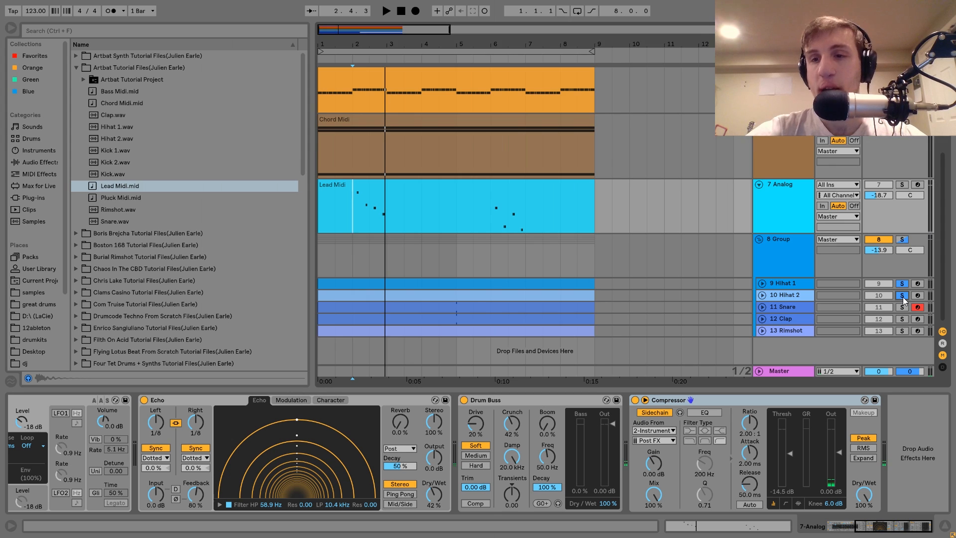
pyautogui.press('space')
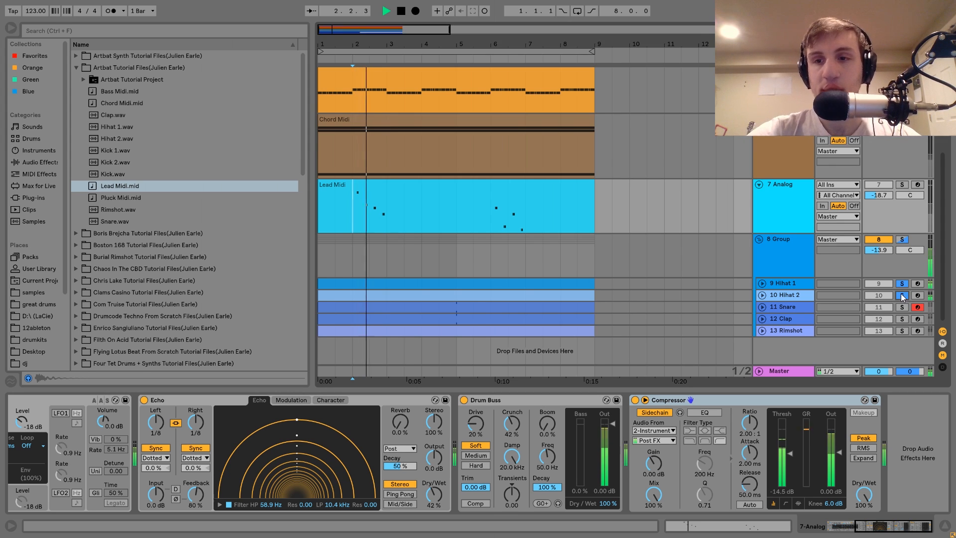
pyautogui.press('space')
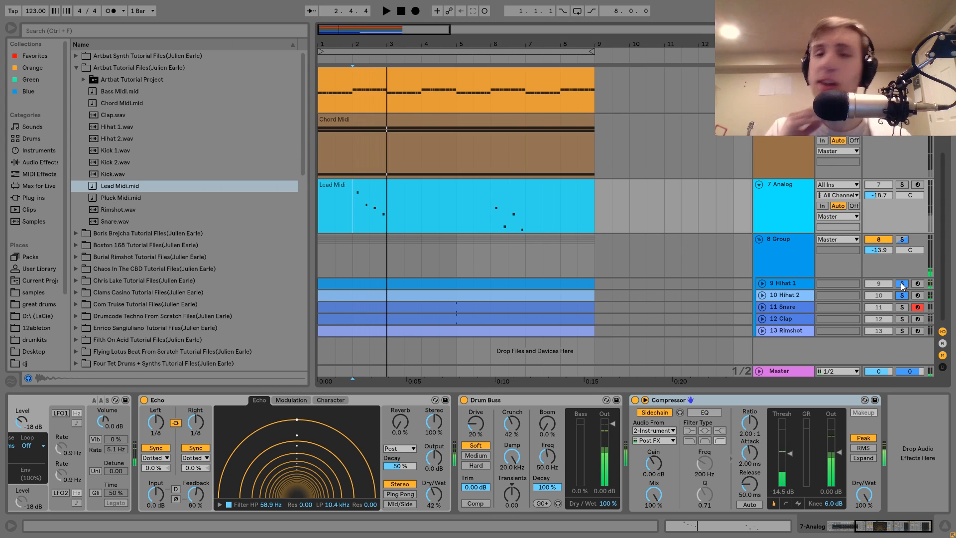
pyautogui.click(796, 283)
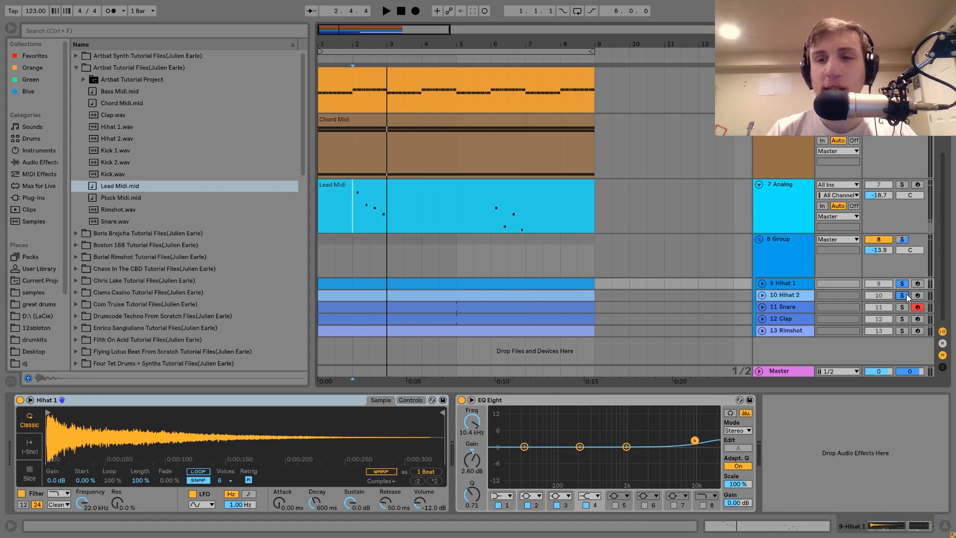
pyautogui.press('space')
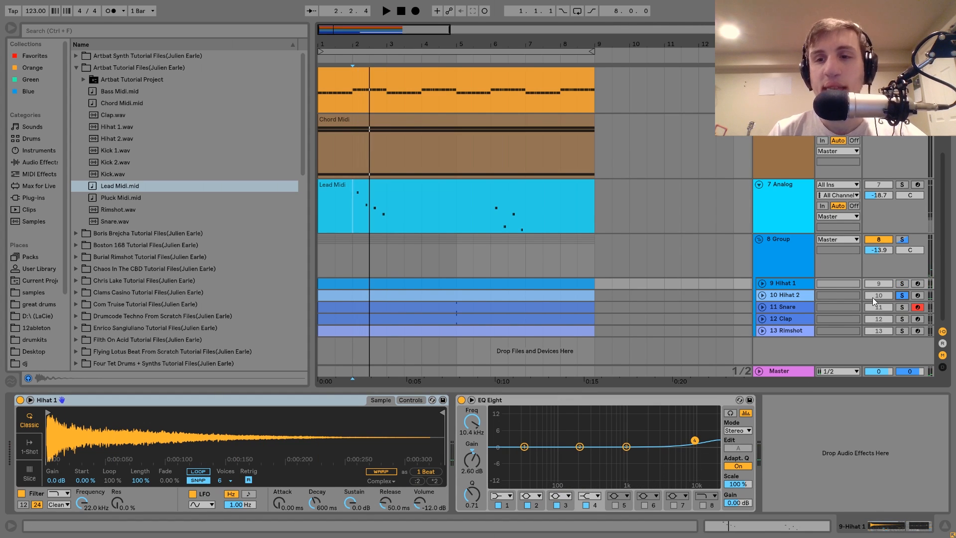
# Show Hihat 2's sample, unfold its track and listen to it together with the soloed Hihat 1
pyautogui.click(785, 294)
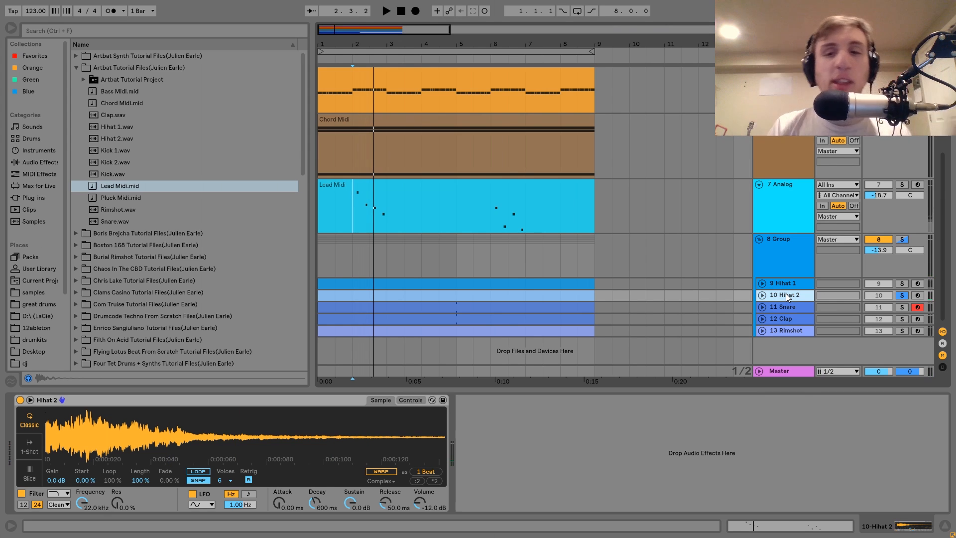
pyautogui.click(762, 295)
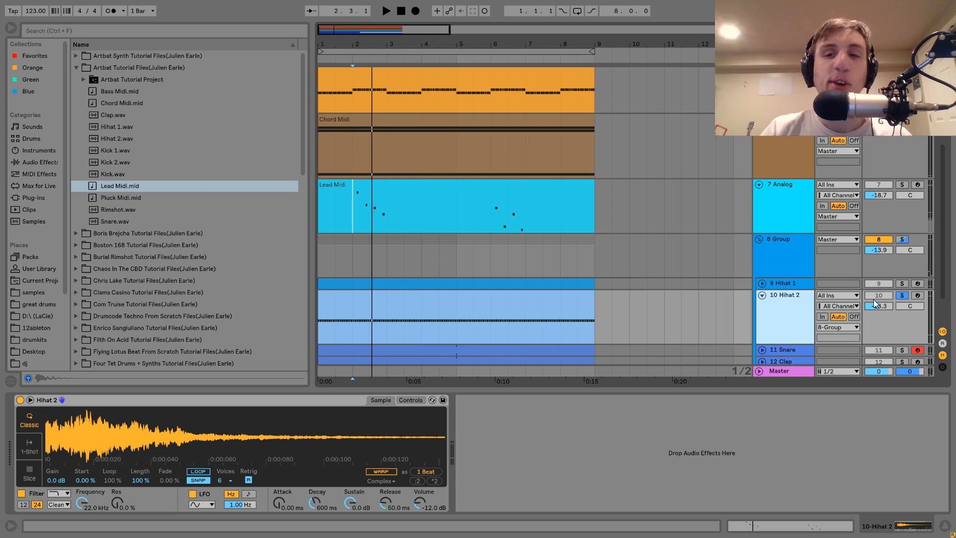
pyautogui.click(900, 284)
pyautogui.press('space')
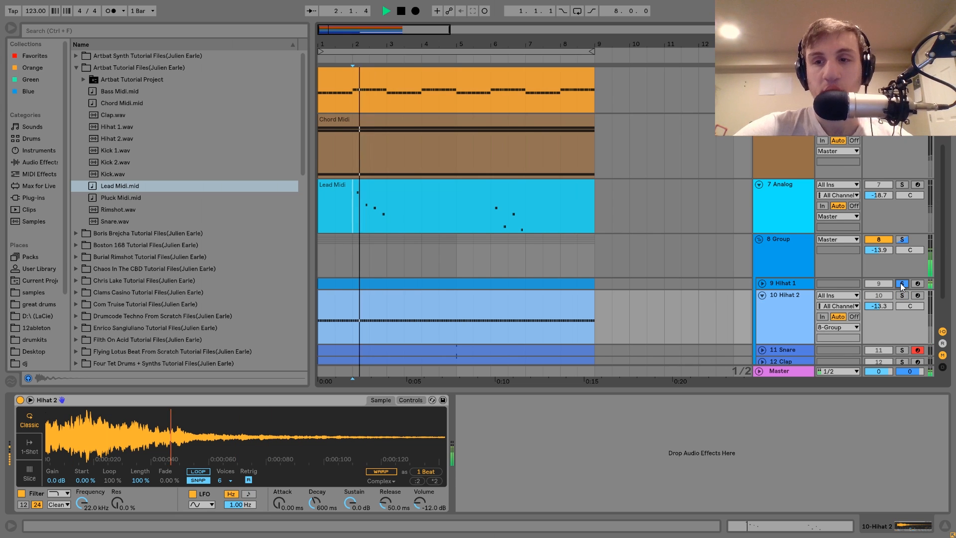
pyautogui.press('space')
# Unsolo both hihats, listen to them in the full mix from bar 2 and select the Hihat 2 track
pyautogui.click(900, 283)
pyautogui.press('space')
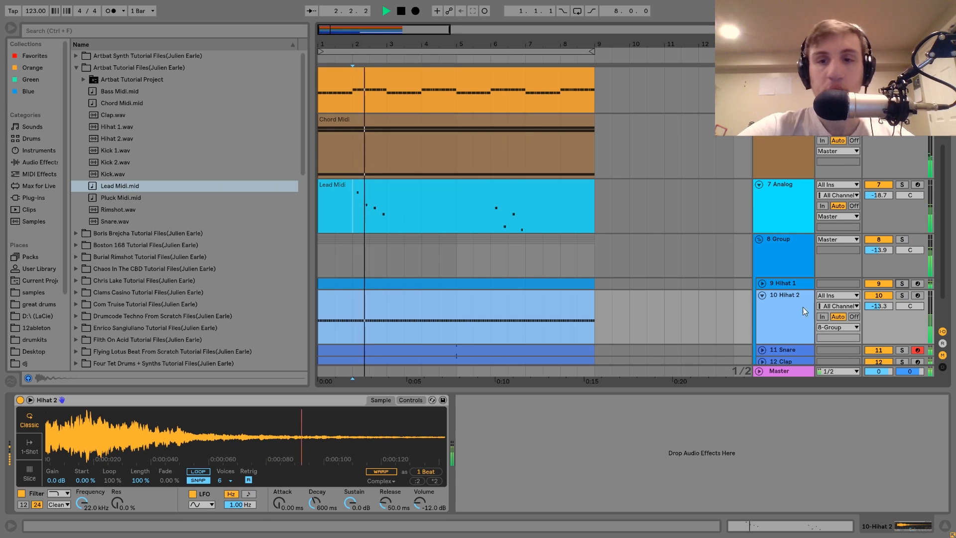
pyautogui.click(787, 300)
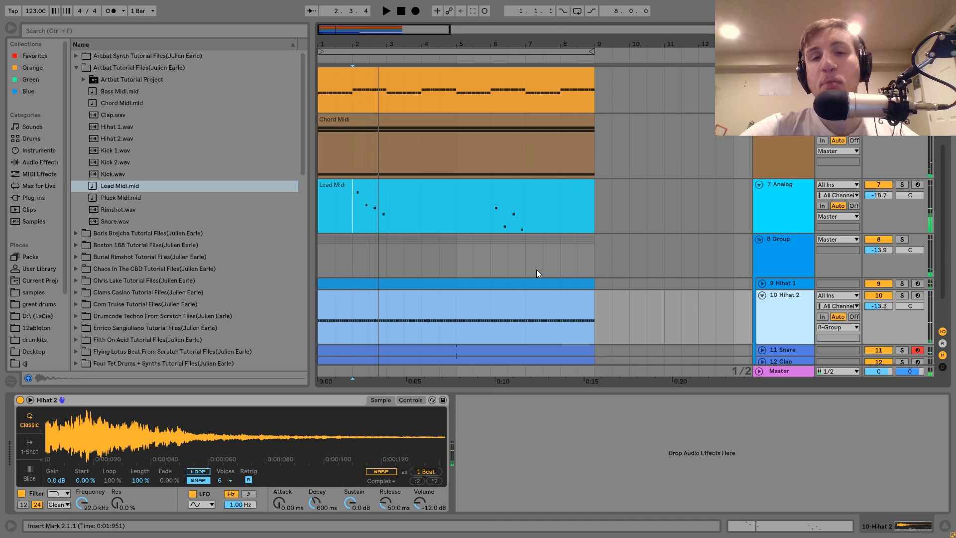
# Select the Hihat 1 and Hihat 2 clips across their full eight bars and listen in the full mix
pyautogui.moveTo(434, 296); pyautogui.dragTo(712, 288)
pyautogui.click(579, 288)
pyautogui.moveTo(579, 288); pyautogui.dragTo(356, 284)
pyautogui.press('space')
pyautogui.press('space')
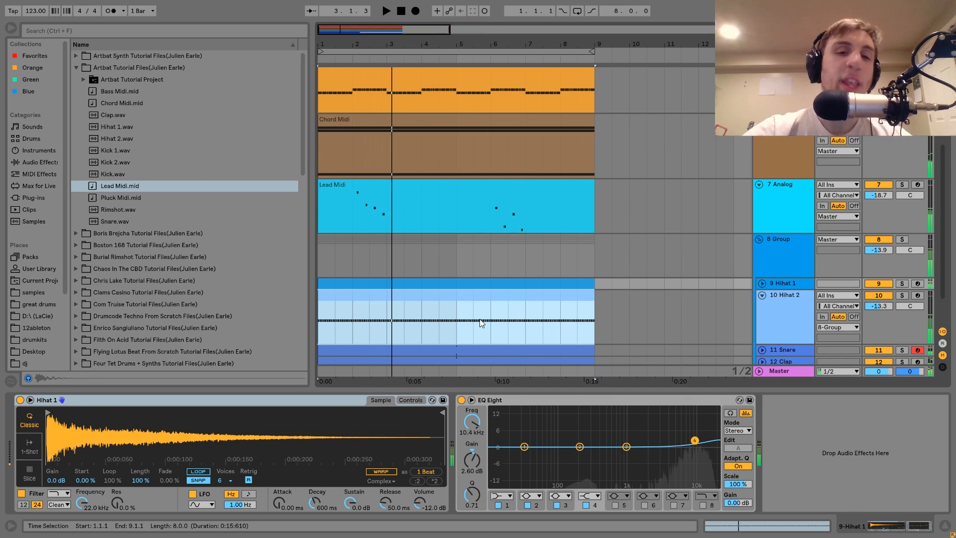
pyautogui.scroll(-2, 480, 323)
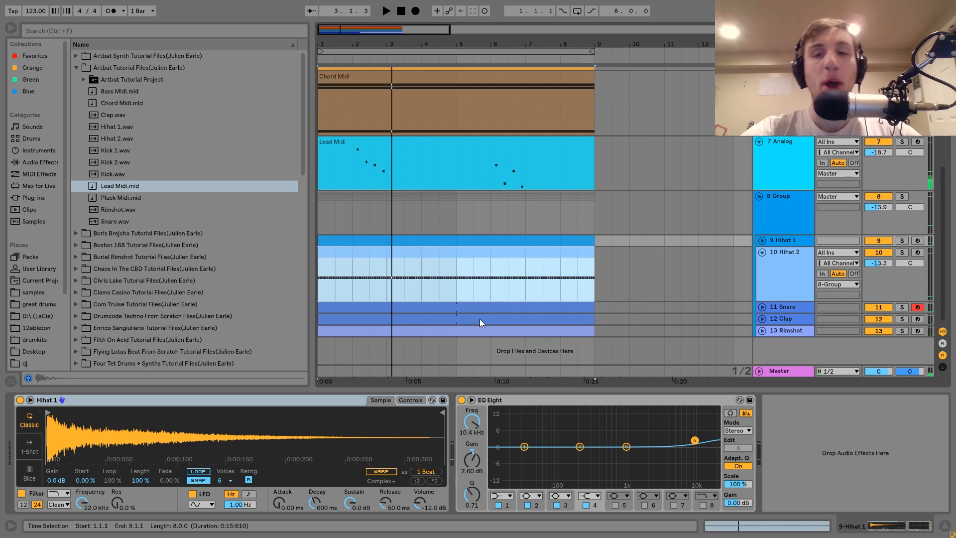
# Solo the Snare and Clap together, listen to them and unfold both tracks to show their notes
pyautogui.click(787, 306)
pyautogui.click(902, 307)
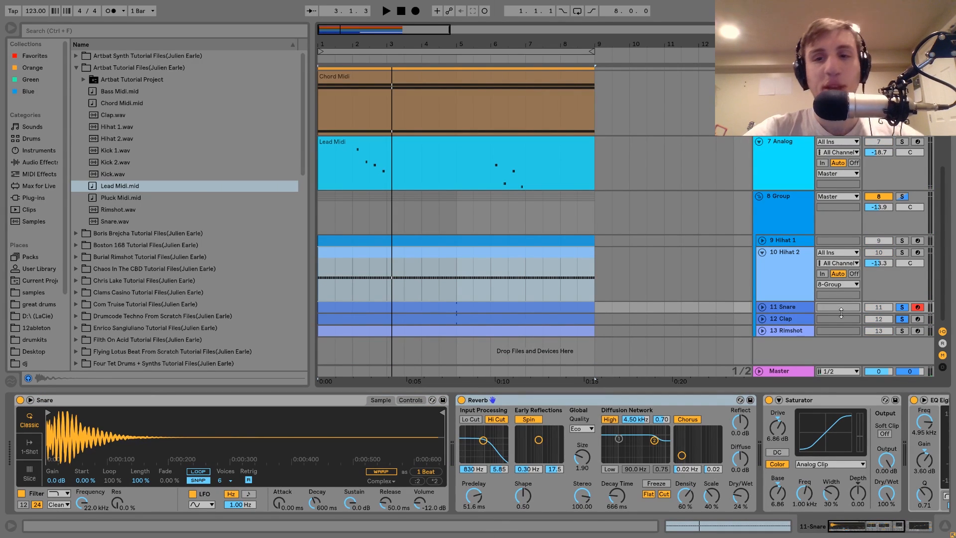
pyautogui.press('space')
pyautogui.click(762, 318)
pyautogui.click(762, 305)
pyautogui.scroll(-4, 763, 305)
pyautogui.press('space')
# Listen to the Snare soloed on its own and show its device chain
pyautogui.click(902, 276)
pyautogui.press('space')
pyautogui.click(799, 237)
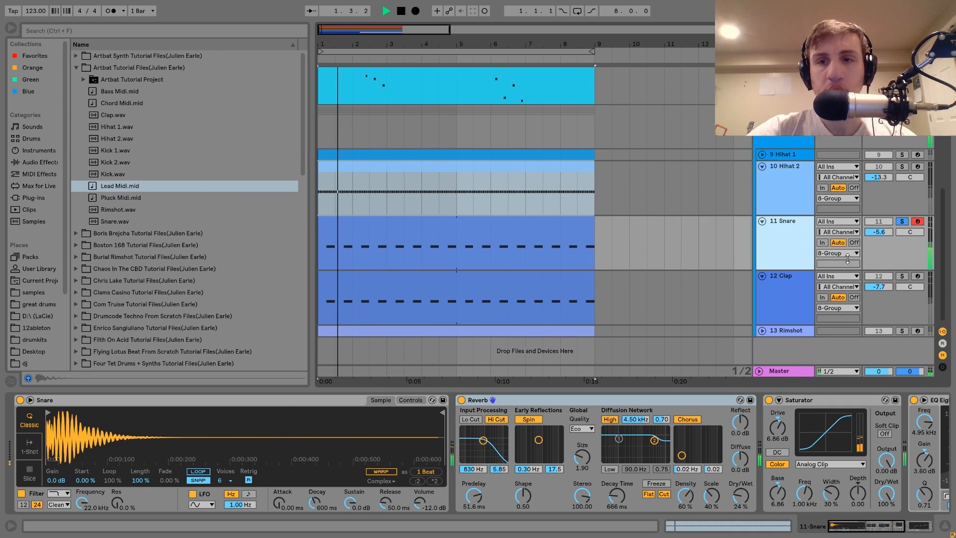
pyautogui.press('space')
# Solo only the Clap, show its sample and effects and listen to it
pyautogui.click(901, 276)
pyautogui.click(804, 285)
pyautogui.press('space')
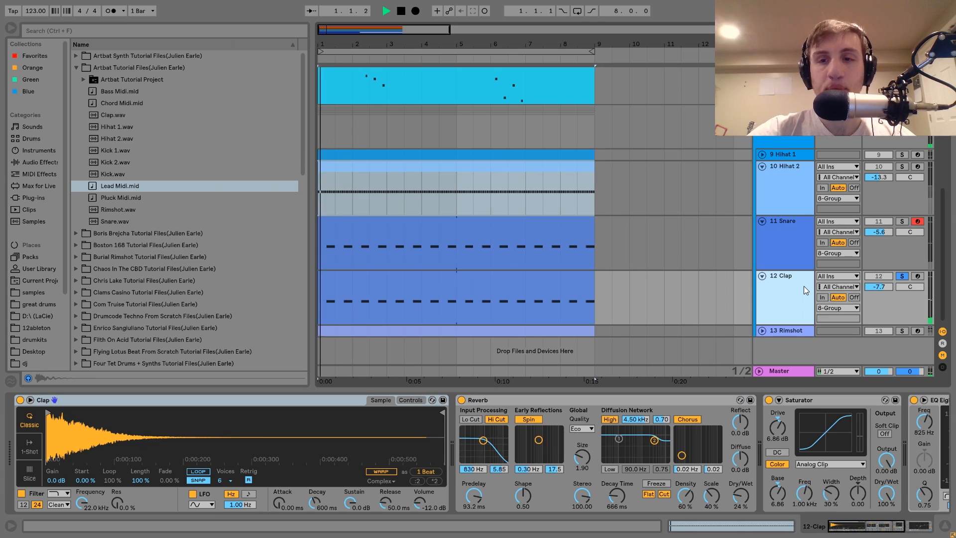
pyautogui.press('space')
# Audition the soloed Snare and the soloed Clap in turn, comparing their Reverb settings
pyautogui.click(901, 221)
pyautogui.click(799, 249)
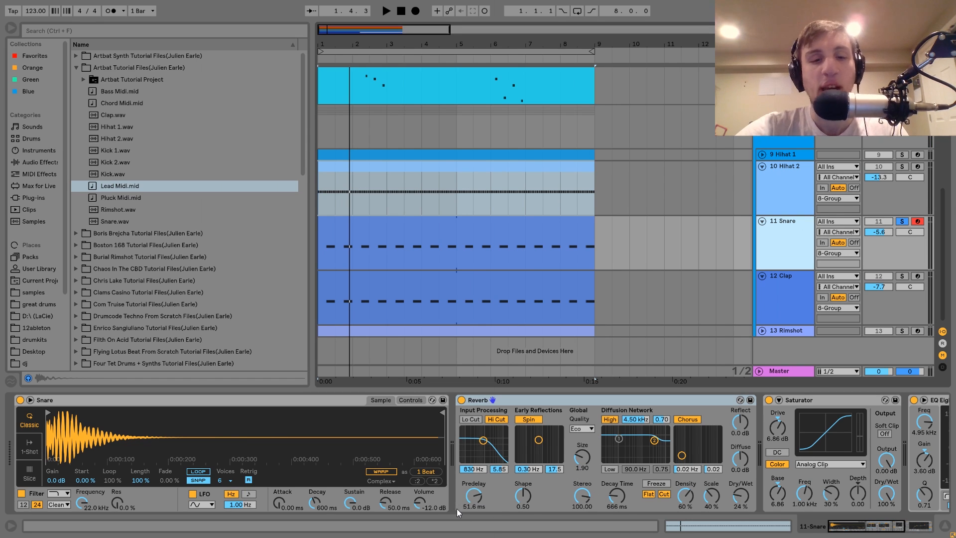
pyautogui.press('space')
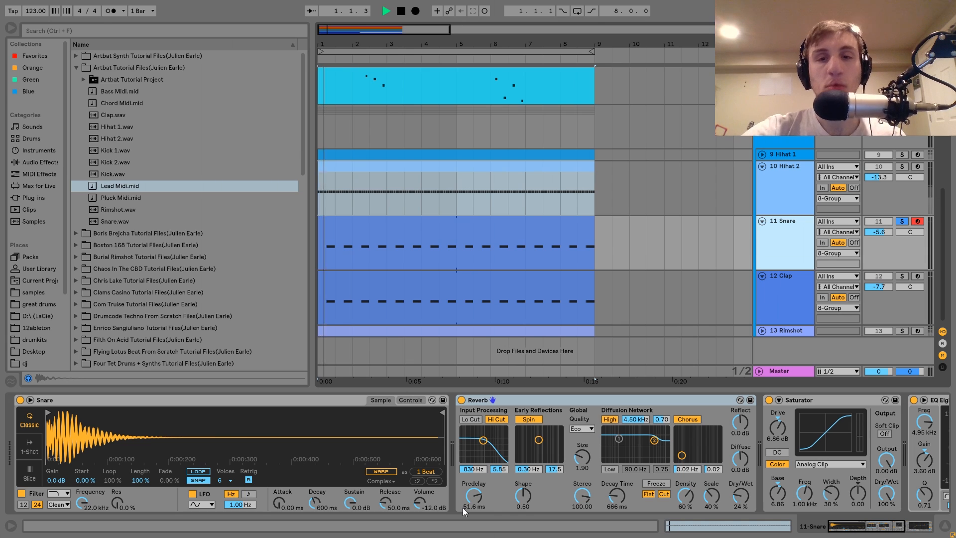
pyautogui.click(902, 276)
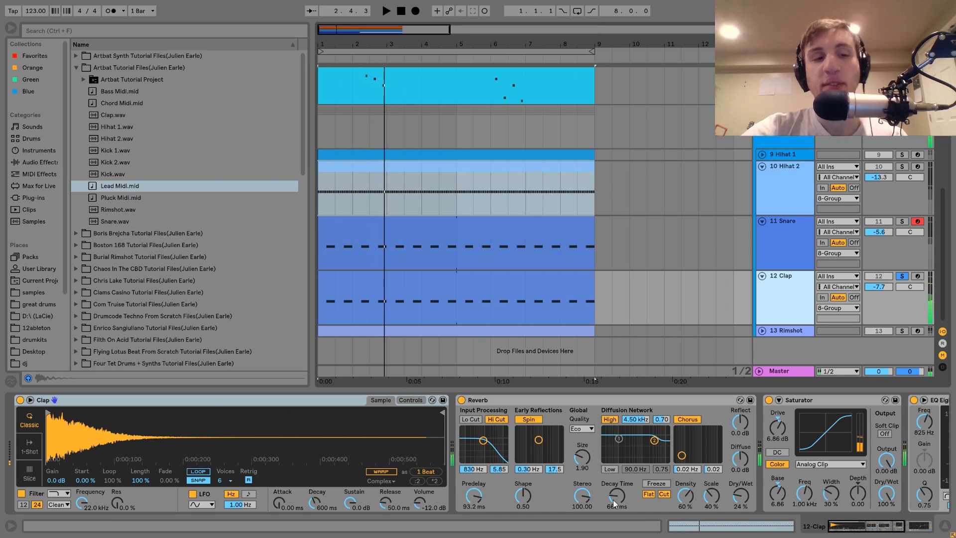
pyautogui.press('space')
pyautogui.press('space')
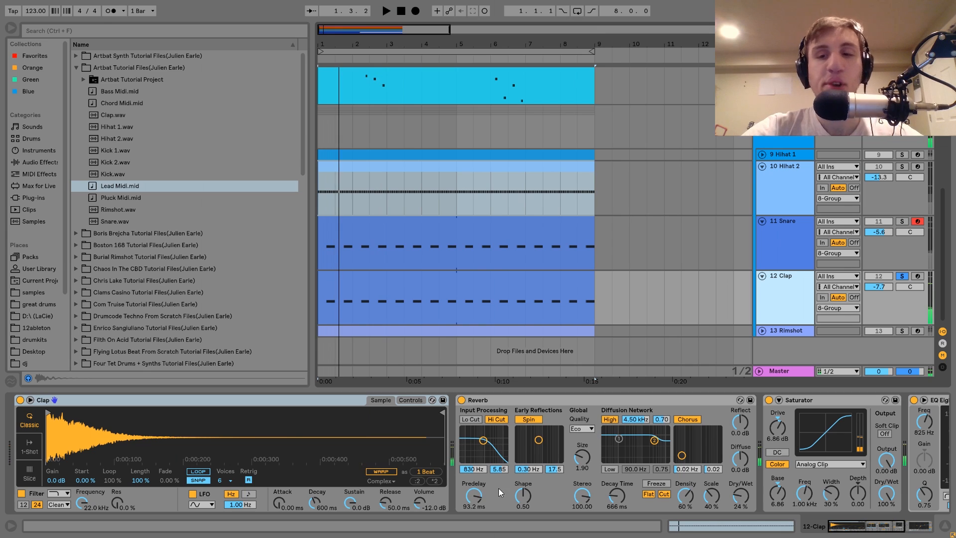
# Show the Reverb, Saturator and EQ Eight on the Clap and the same effects on the Snare
pyautogui.hscroll(5, 783, 452)
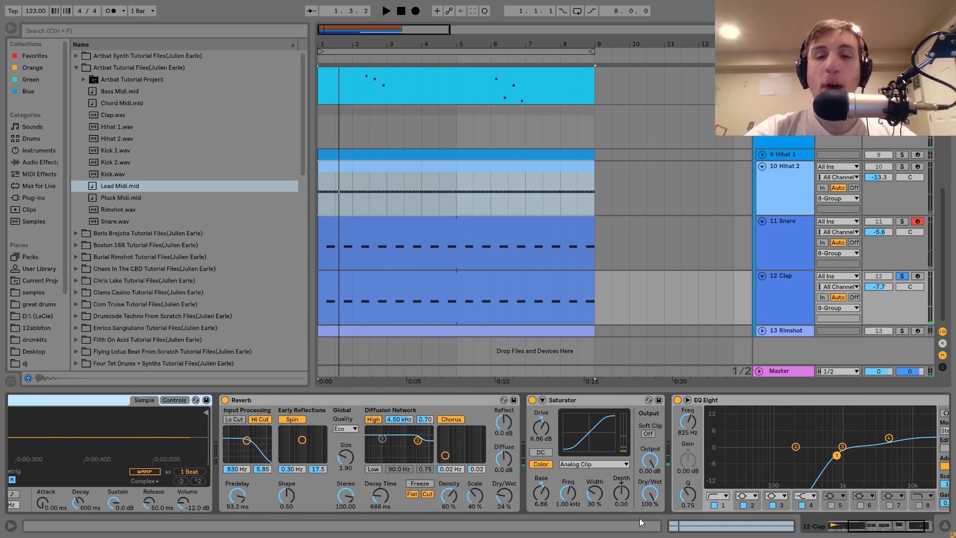
pyautogui.click(765, 255)
pyautogui.hscroll(4, 767, 483)
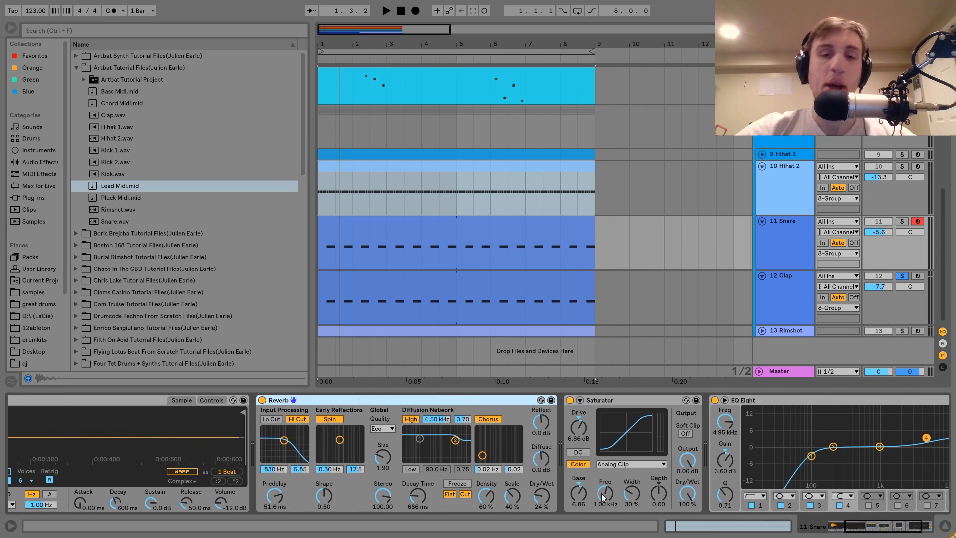
pyautogui.hscroll(3, 809, 423)
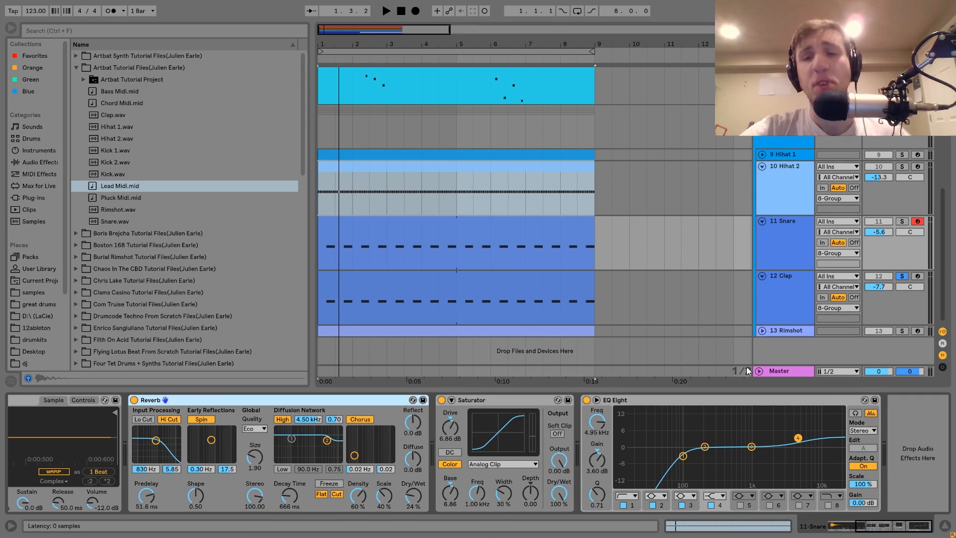
# Compare the EQ Eight curves of the Clap and the Snare by switching between the two tracks
pyautogui.click(788, 300)
pyautogui.hscroll(4, 798, 412)
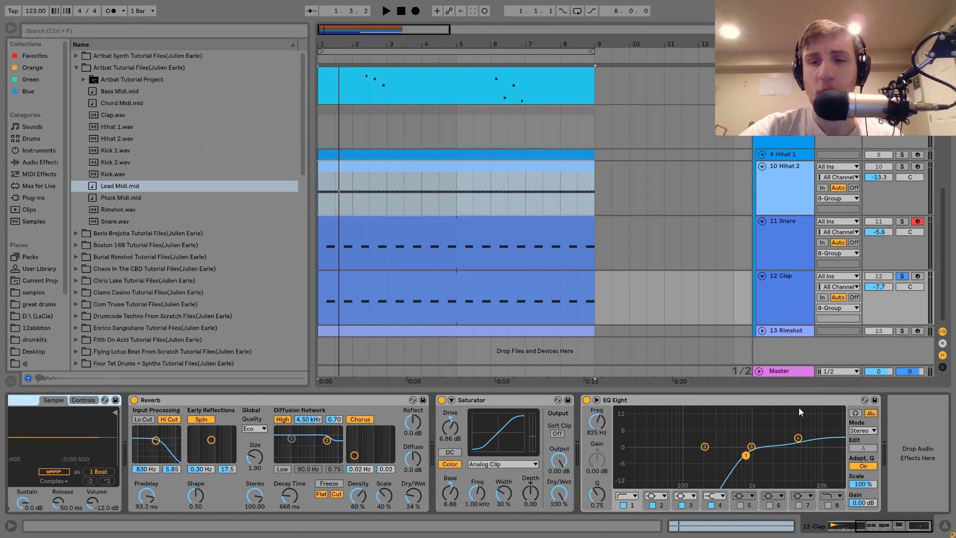
pyautogui.click(790, 238)
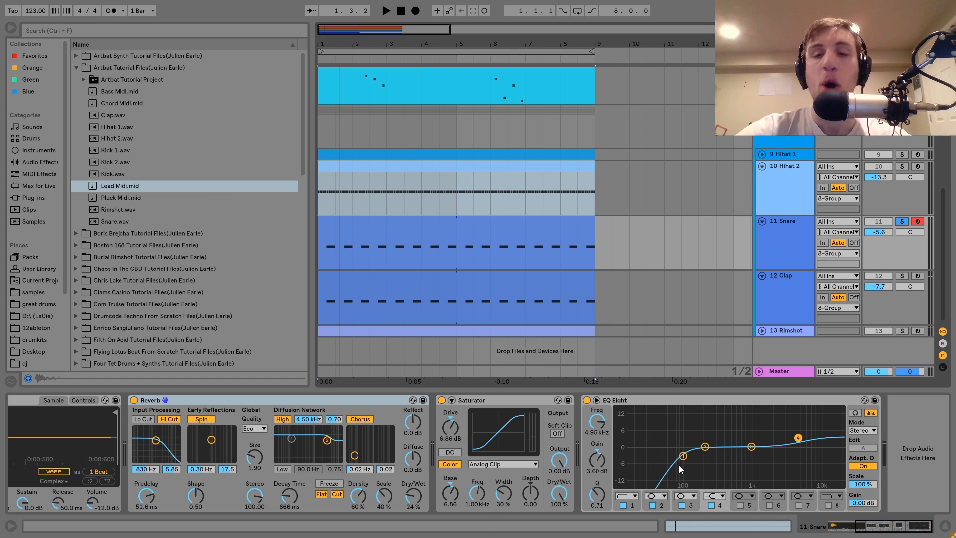
pyautogui.click(793, 290)
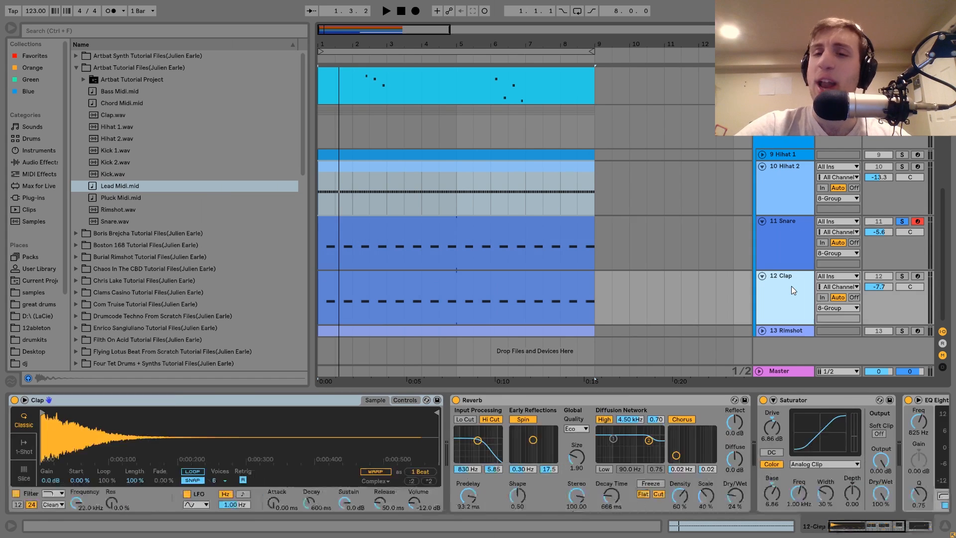
pyautogui.hscroll(4, 806, 458)
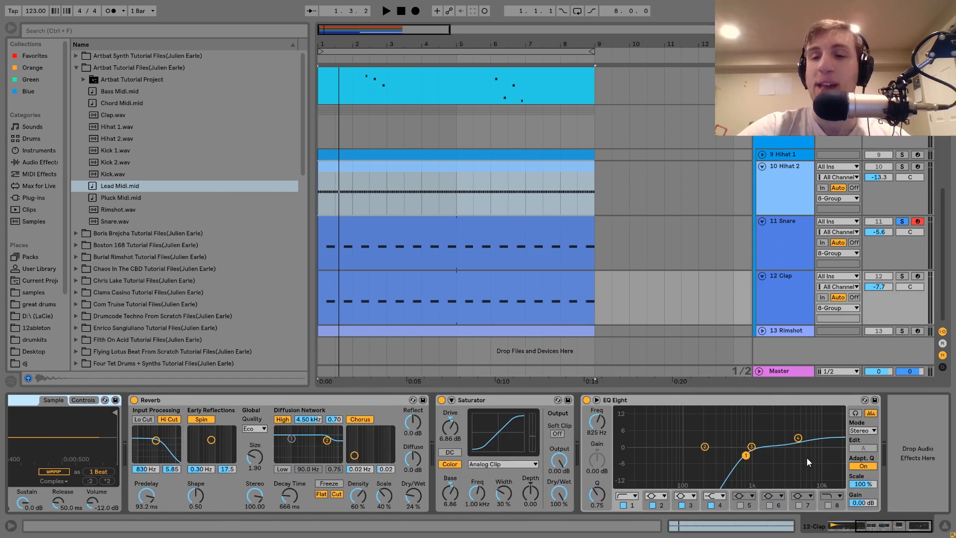
# Listen to the Clap soloed, add the Snare to the solo and listen to both from the start
pyautogui.click(905, 278)
pyautogui.press('space')
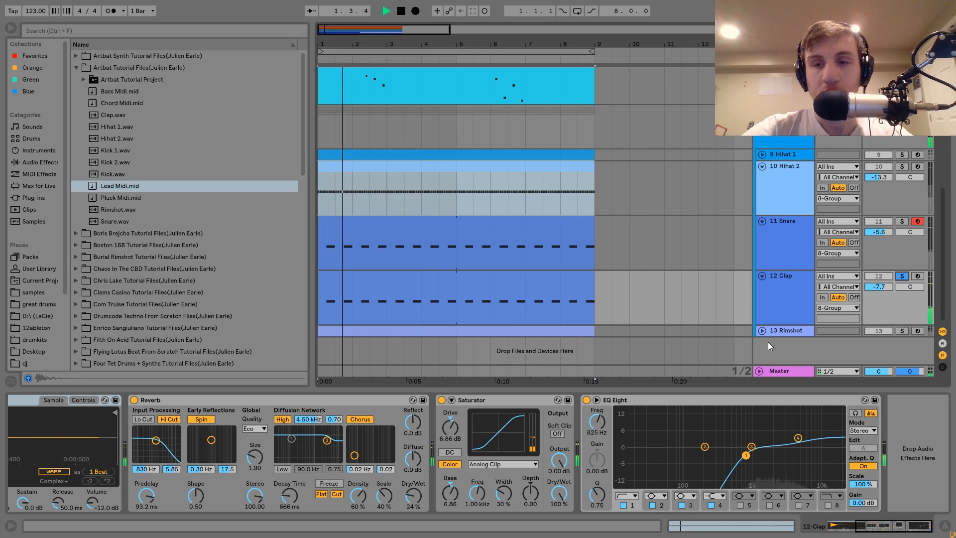
pyautogui.keyDown('ctrl'); pyautogui.click(904, 222); pyautogui.keyUp('ctrl')
pyautogui.press('space')
pyautogui.press('space')
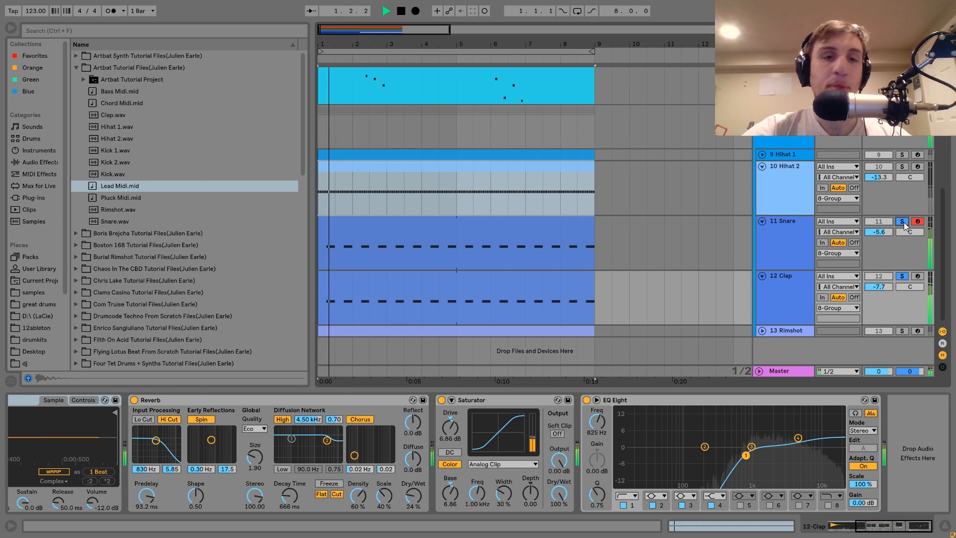
# Listen to the soloed Snare with and without the Clap while showing the Snare's EQ Eight
pyautogui.click(901, 276)
pyautogui.keyDown('ctrl'); pyautogui.click(901, 276); pyautogui.keyUp('ctrl')
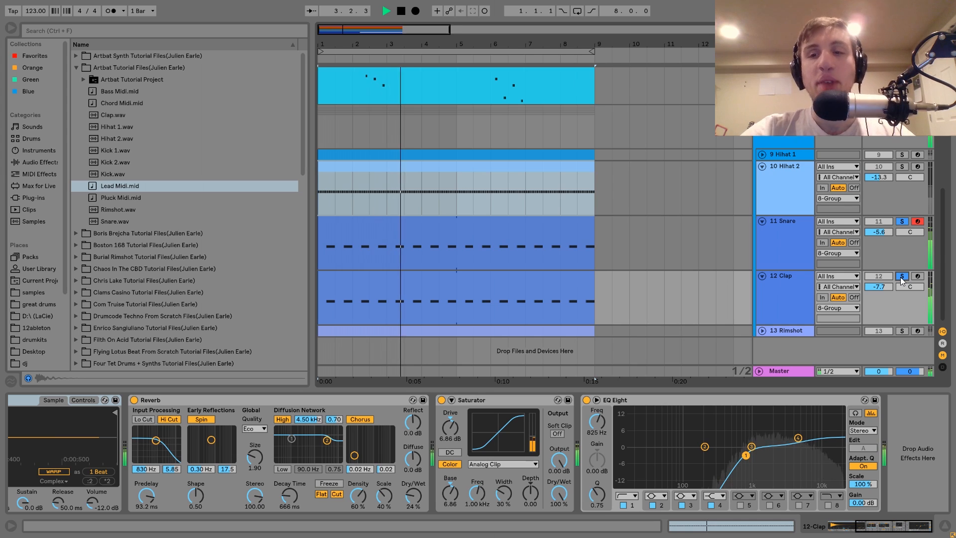
pyautogui.click(901, 277)
pyautogui.press('space')
pyautogui.click(782, 259)
pyautogui.press('space')
pyautogui.keyDown('ctrl'); pyautogui.click(901, 276); pyautogui.keyUp('ctrl')
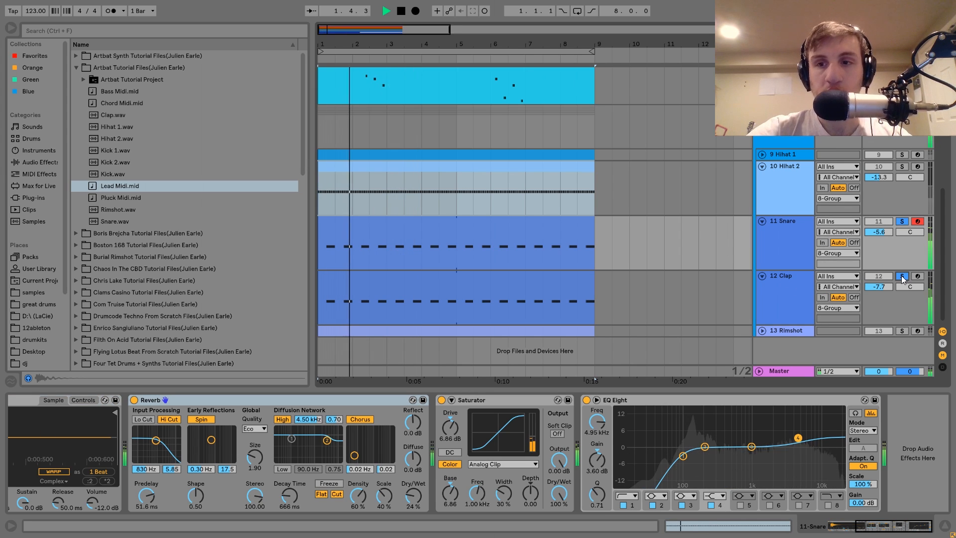
pyautogui.press('space')
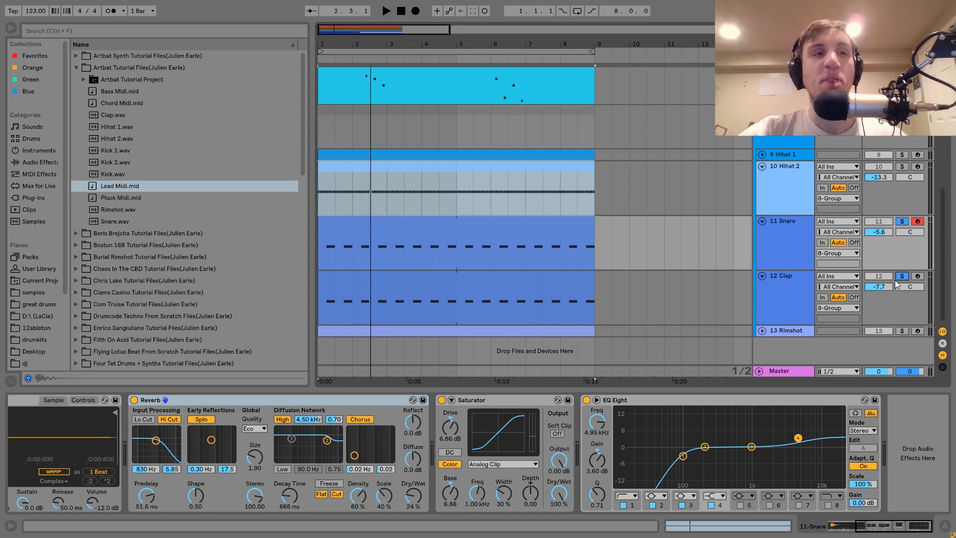
# Show the Rimshot's sample and Echo, unfold its track and listen to it soloed
pyautogui.click(786, 328)
pyautogui.click(762, 330)
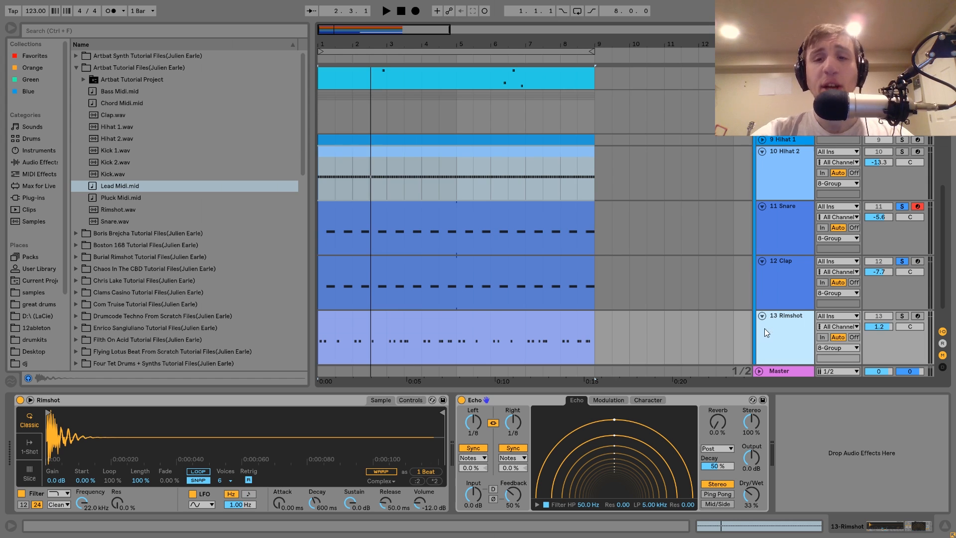
pyautogui.click(902, 316)
pyautogui.press('space')
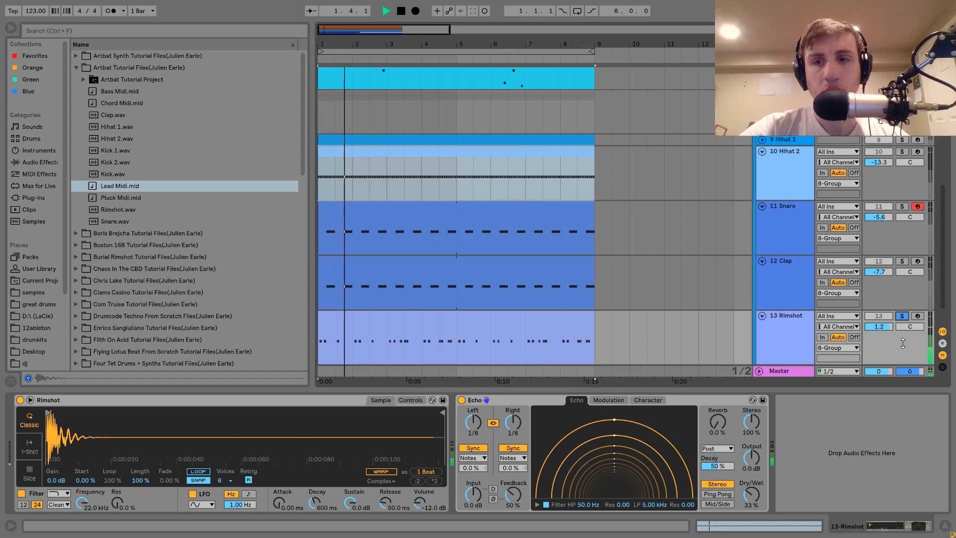
# Unsolo the Rimshot and listen to it in the full mix
pyautogui.click(902, 316)
pyautogui.press('space')
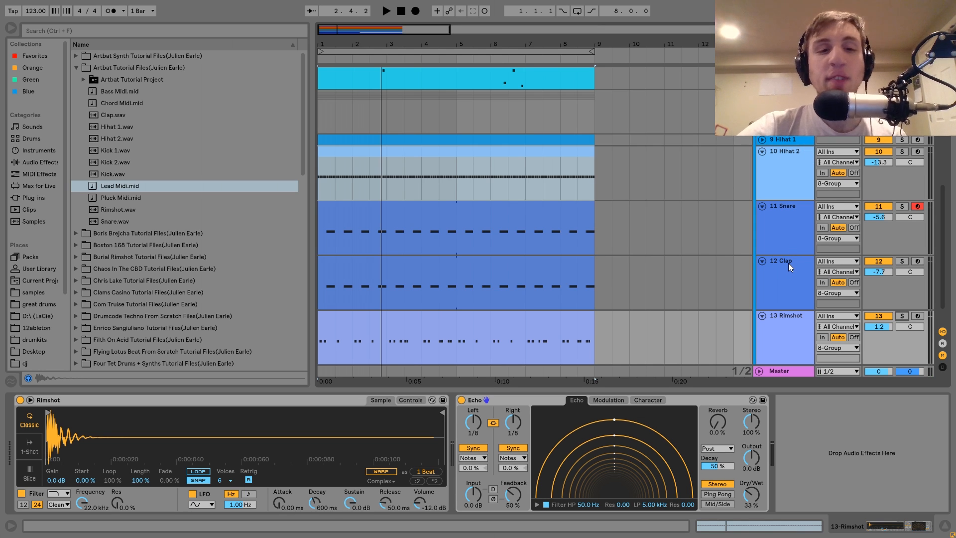
pyautogui.press('space')
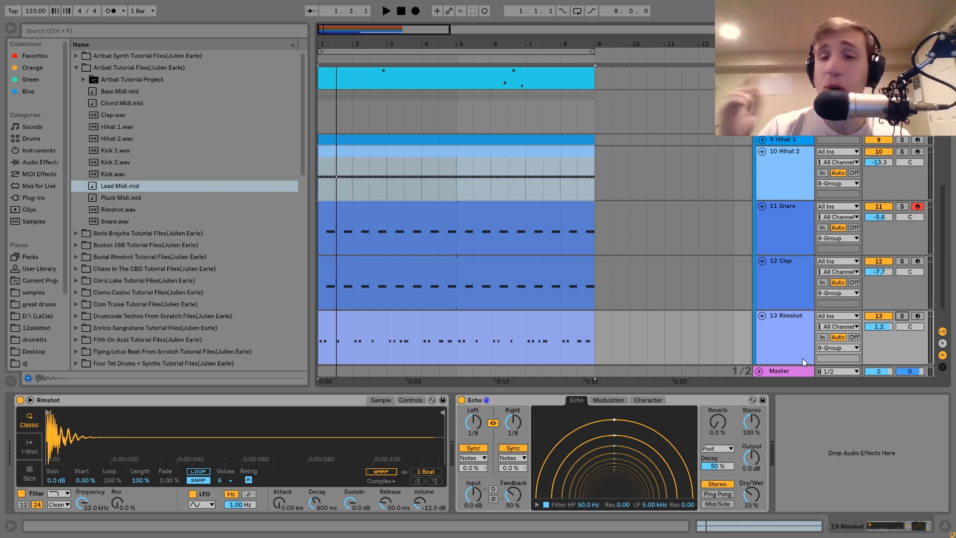
# Show the drum group's Drum Buss and EQ Eight, then fold and unfold the group
pyautogui.click(785, 111)
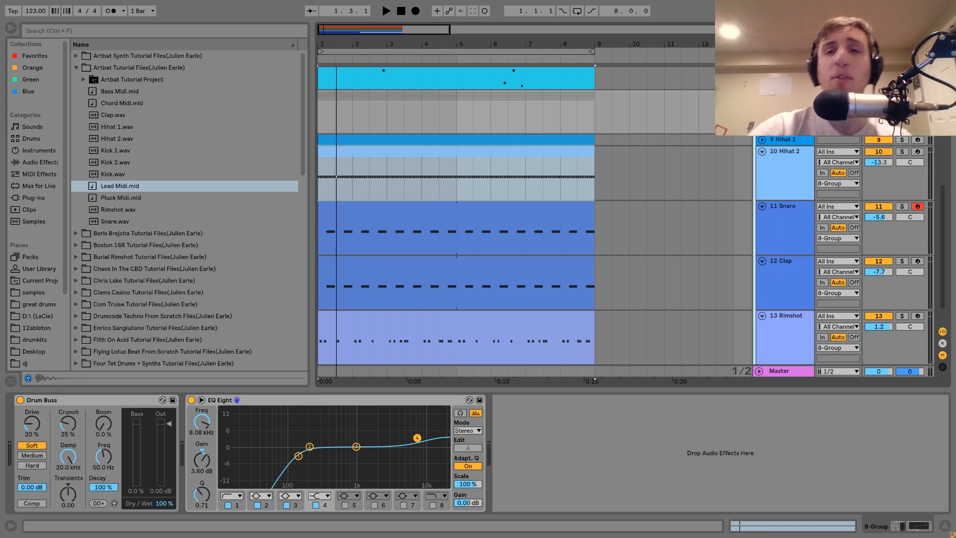
pyautogui.click(761, 110)
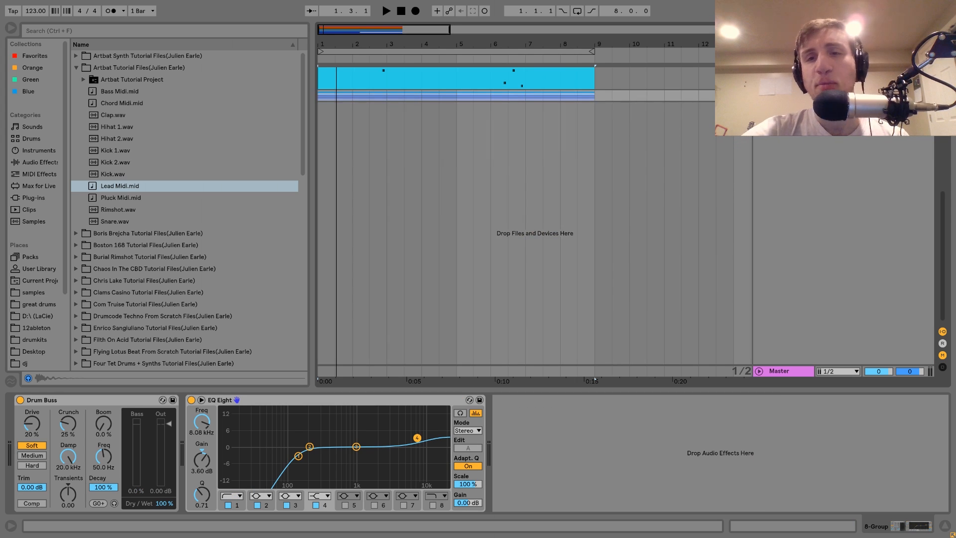
pyautogui.scroll(5, 757, 136)
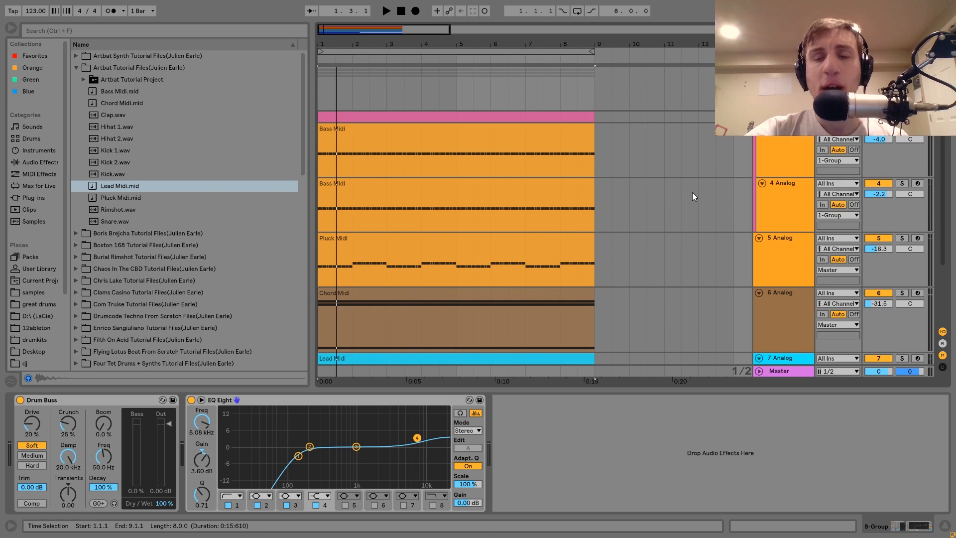
pyautogui.scroll(-3, 692, 192)
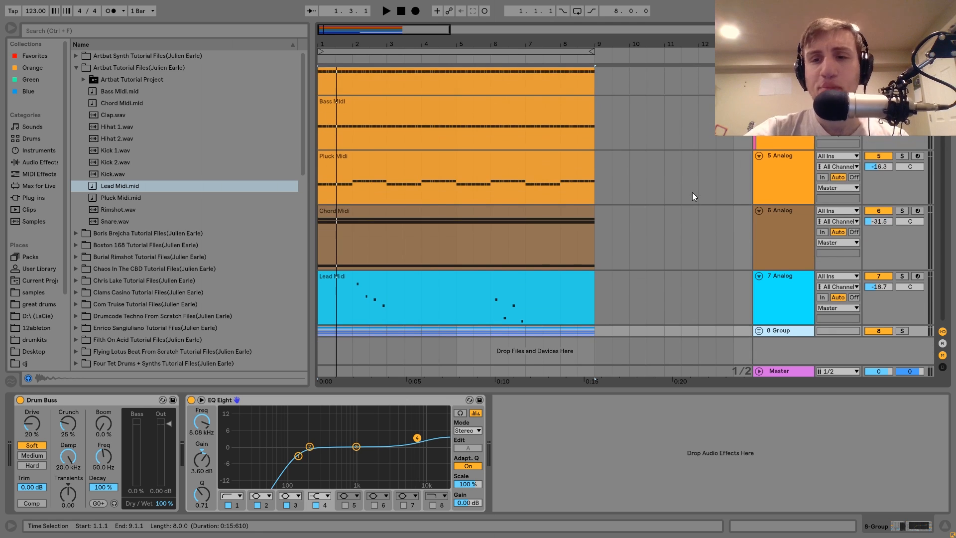
pyautogui.click(759, 330)
pyautogui.scroll(-4, 760, 330)
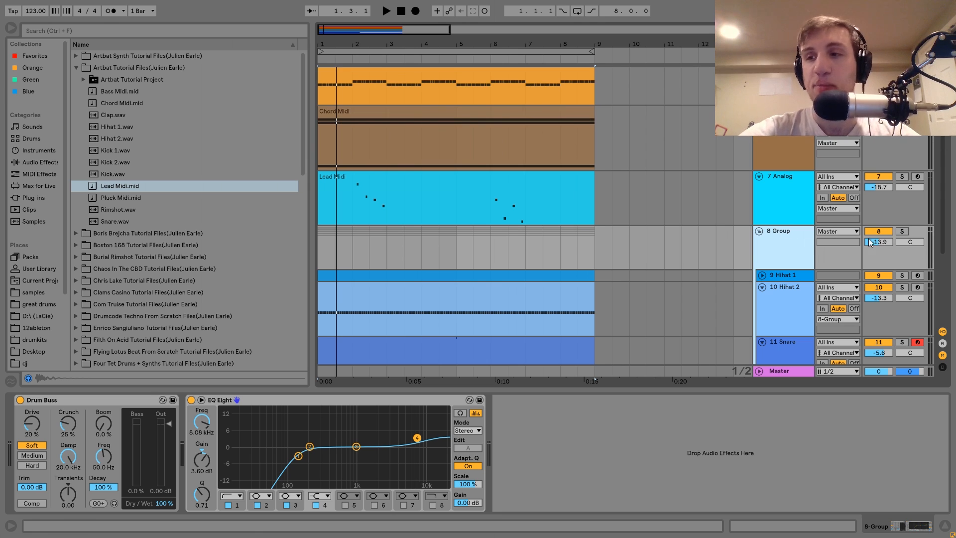
# Solo the drum group and listen while toggling its Drum Buss and EQ Eight for comparison
pyautogui.click(901, 231)
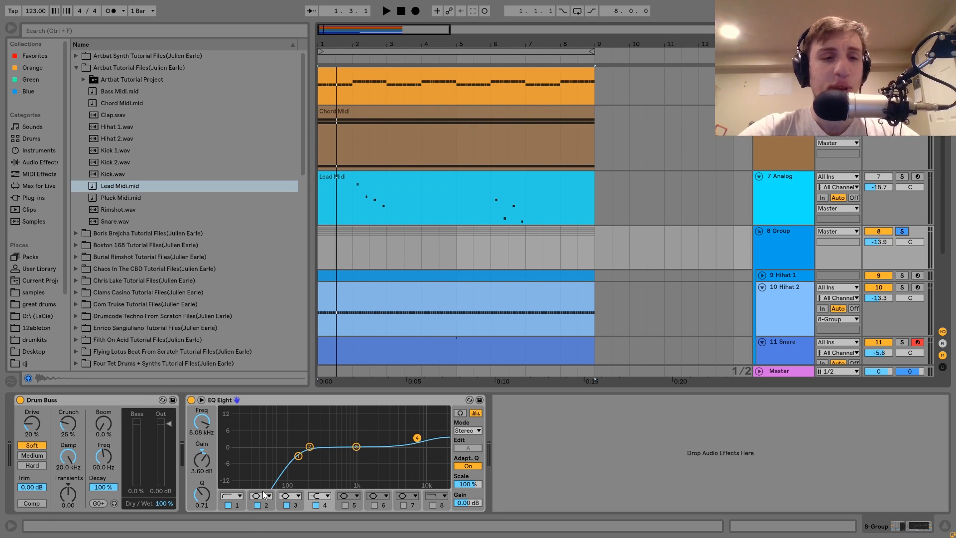
pyautogui.click(191, 400)
pyautogui.click(20, 400)
pyautogui.press('space')
pyautogui.click(20, 400)
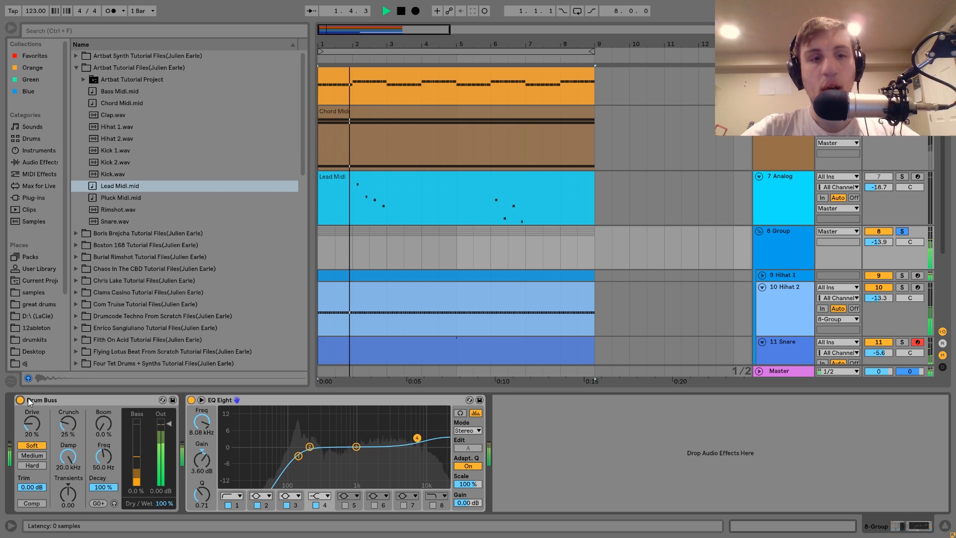
pyautogui.press('space')
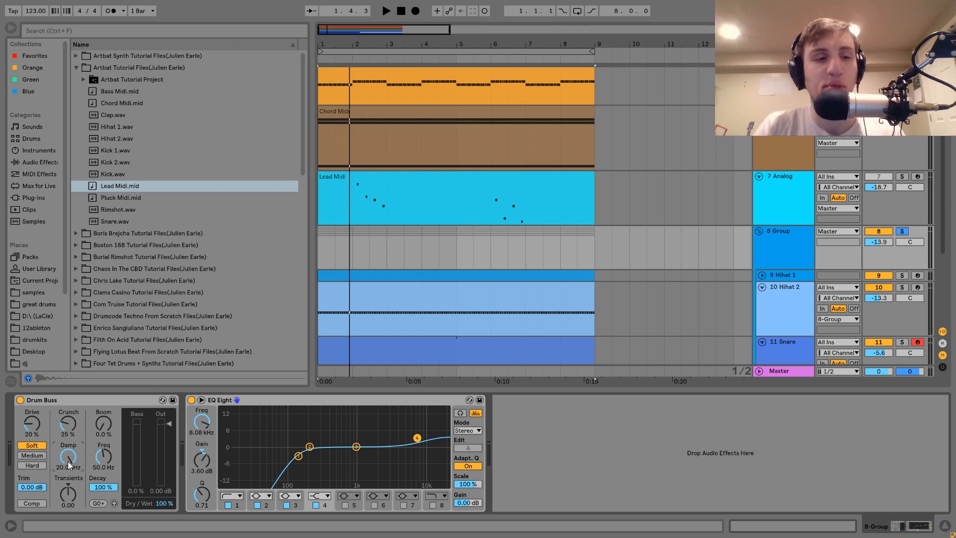
# Listen to the soloed drum group again from the start, comparing it with Drum Buss on and bypassed
pyautogui.press('space')
pyautogui.moveTo(68, 461); pyautogui.dragTo(68, 461)
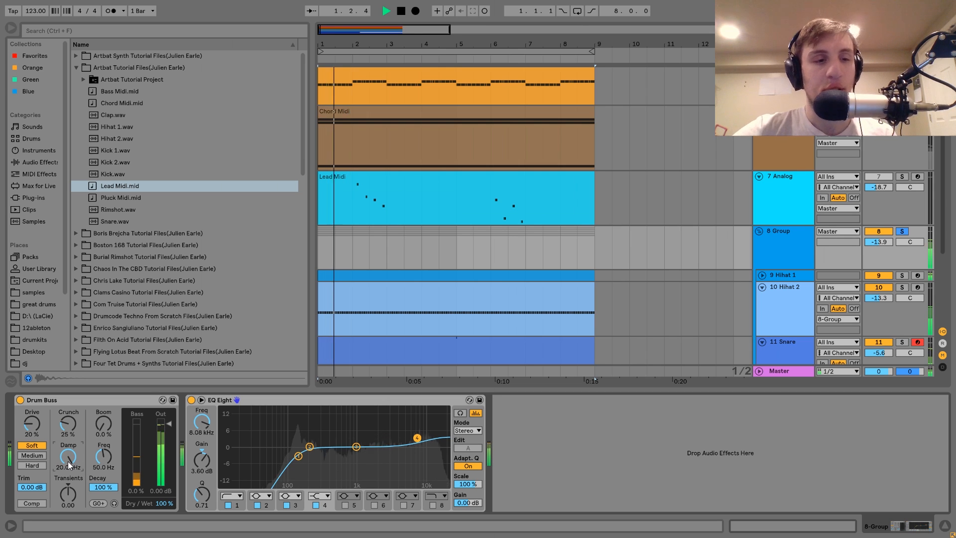
pyautogui.press('space')
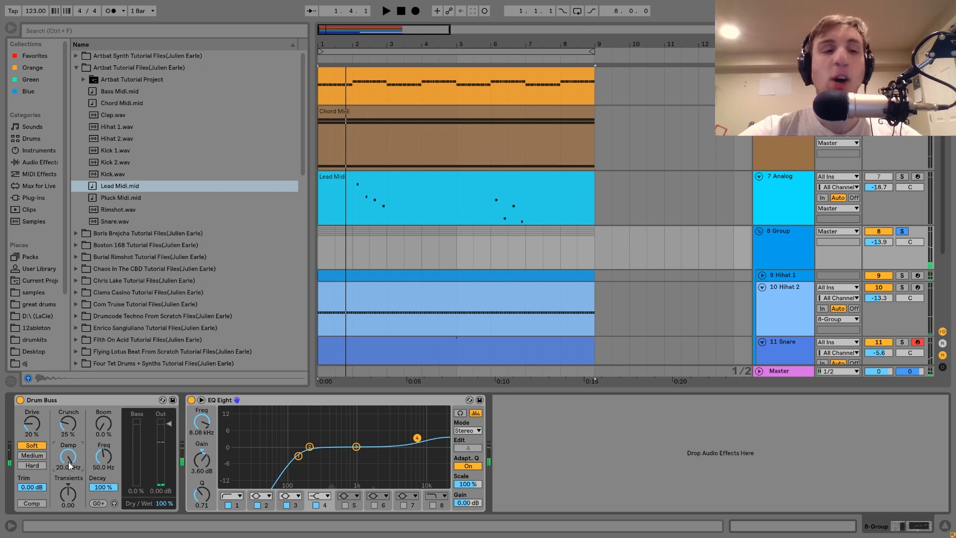
pyautogui.press('space')
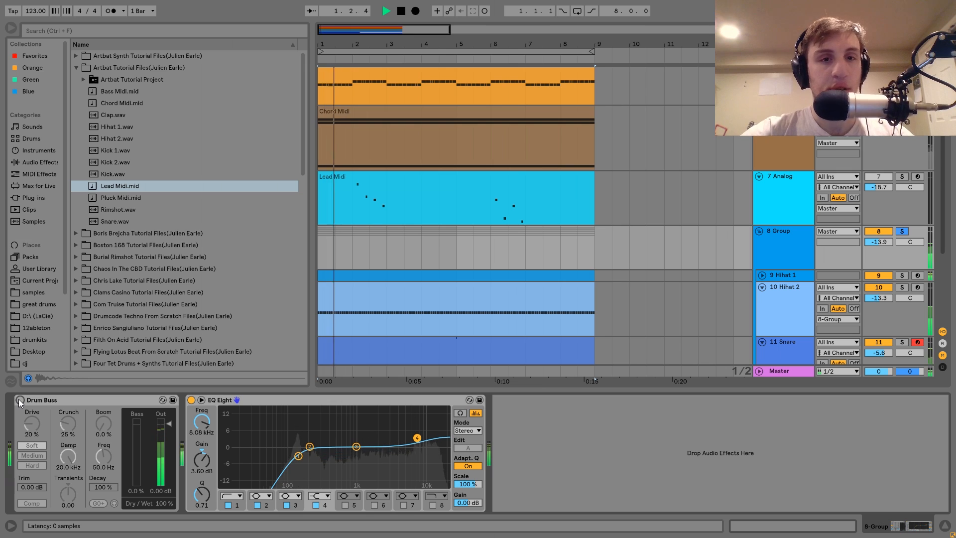
pyautogui.press('space')
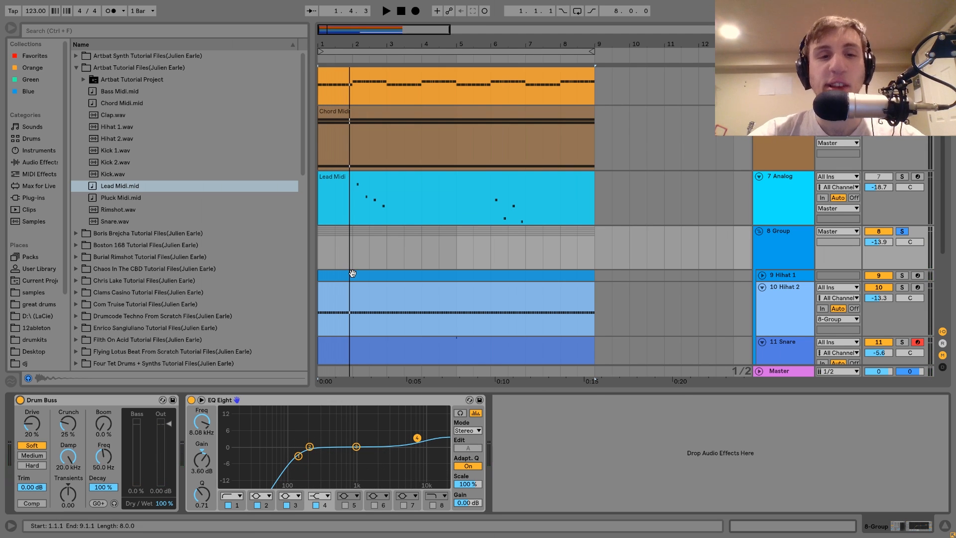
# Select the drum group's EQ Eight and listen to the soloed drums, comparing the sound with the EQ bypassed and on
pyautogui.scroll(-3, 352, 273)
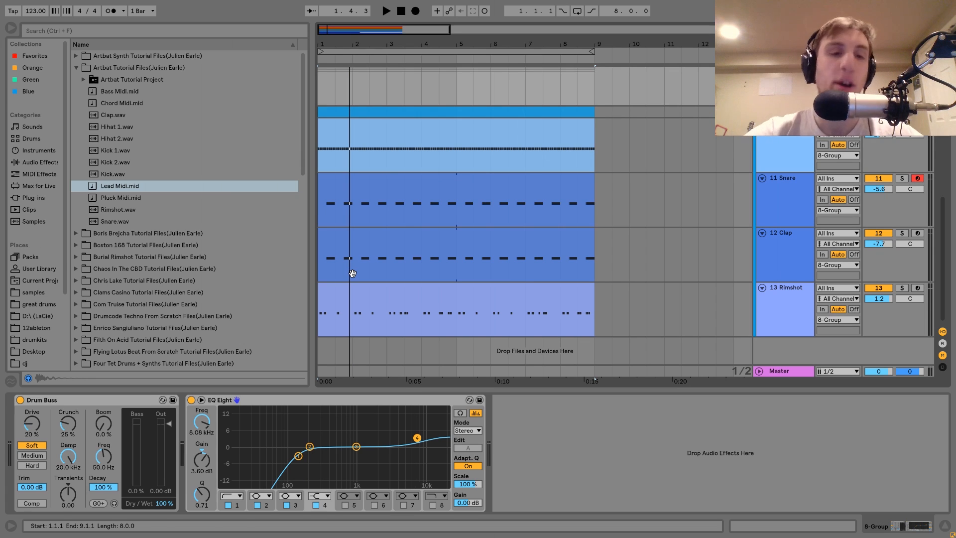
pyautogui.click(226, 400)
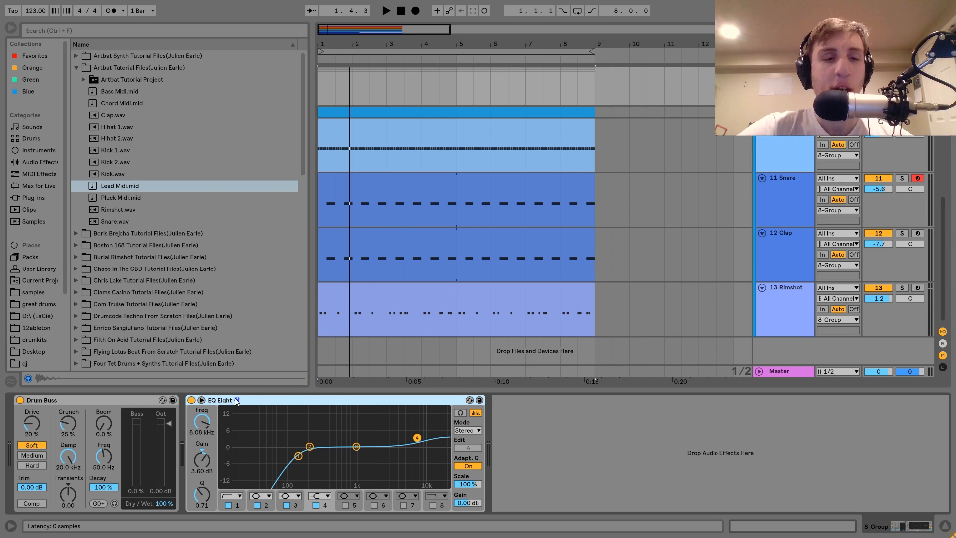
pyautogui.press('space')
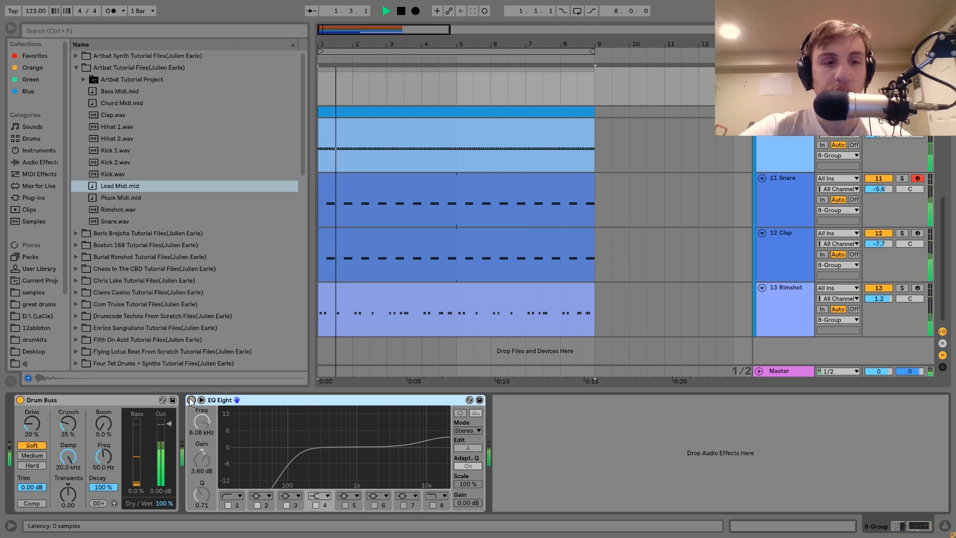
pyautogui.press('space')
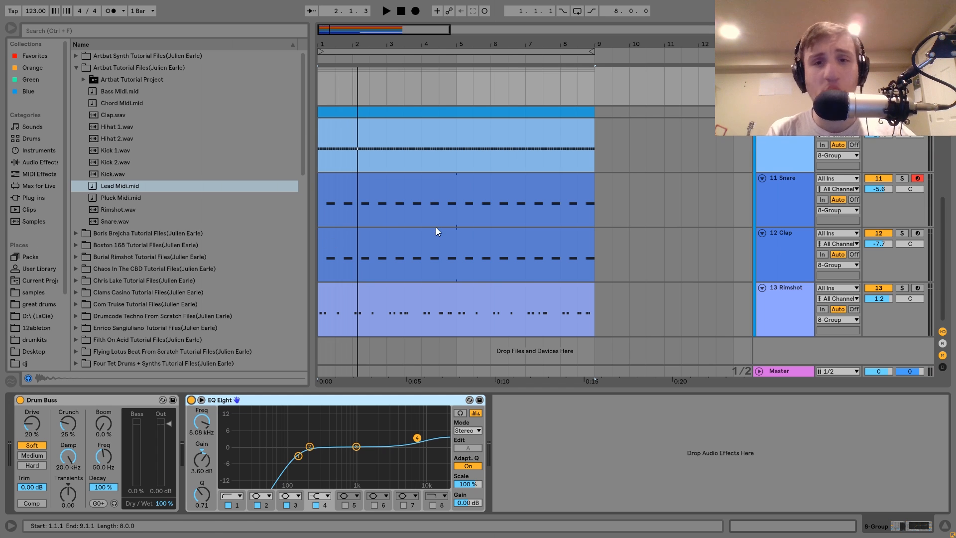
# Unsolo the drum group so that all tracks are audible in the mix again
pyautogui.scroll(8, 435, 227)
pyautogui.scroll(-8, 435, 227)
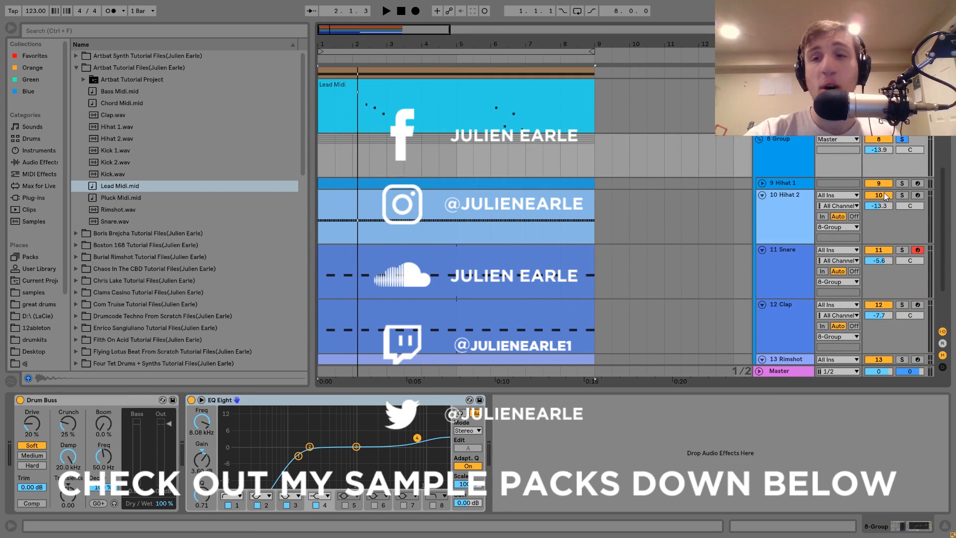
pyautogui.click(905, 140)
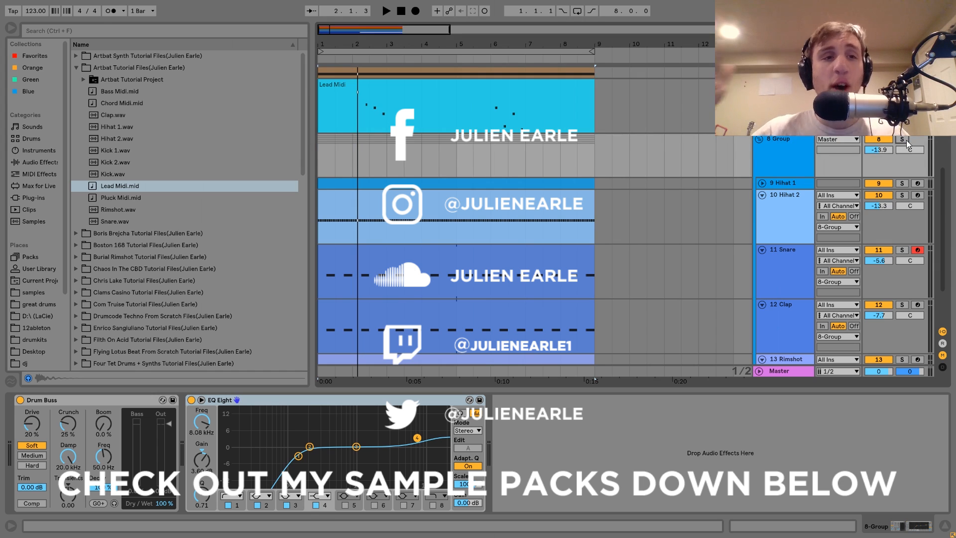